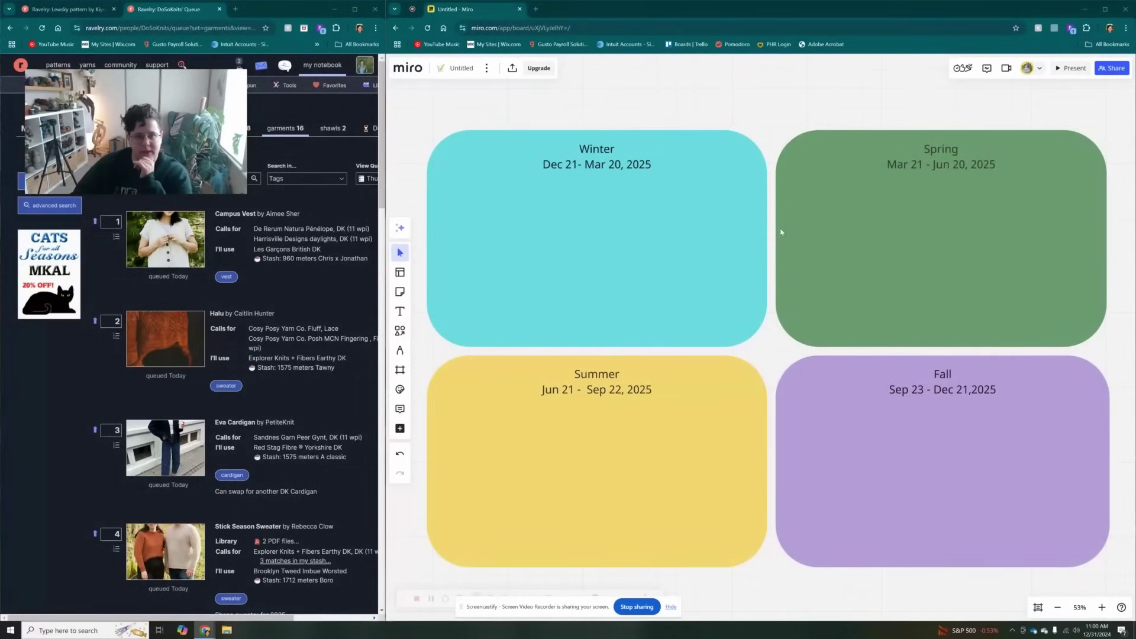
mouse_move(655, 235)
mouse_down()
mouse_move(676, 232)
mouse_move(655, 236)
mouse_up()
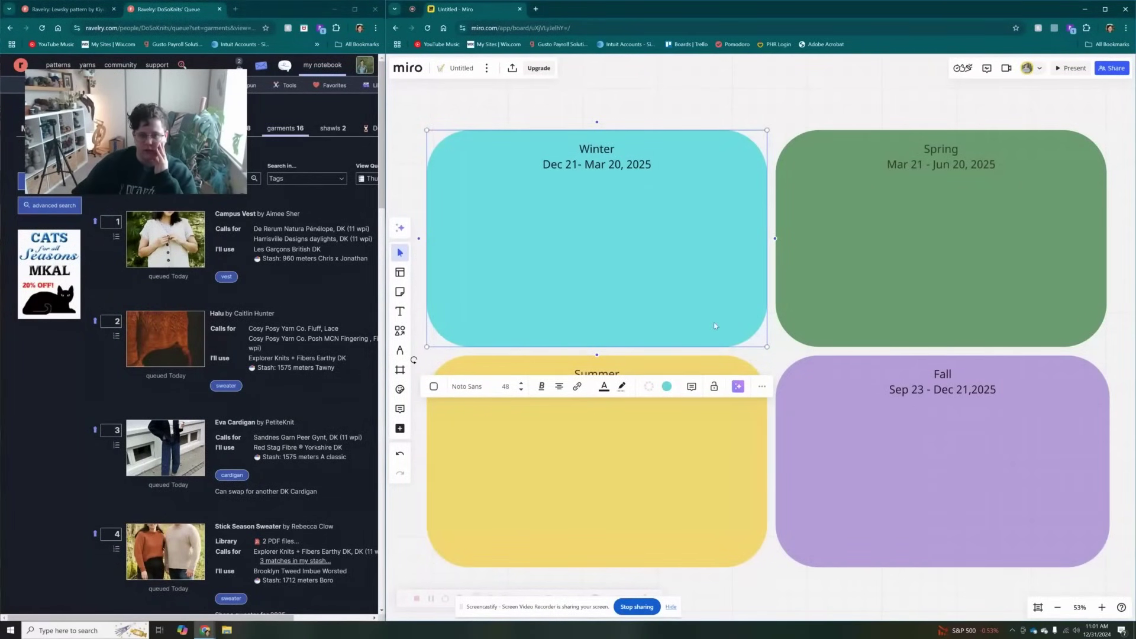
click(795, 115)
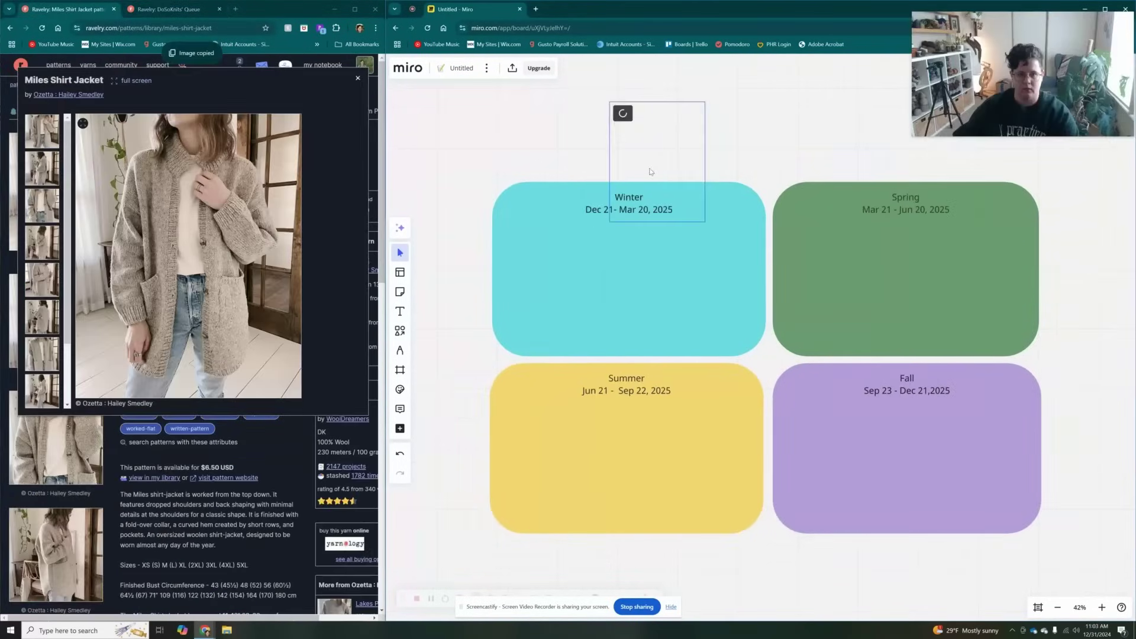
Step: Move the pasted Miles Shirt Jacket photo into the Winter box beneath its dates and shrink it to fit
drag(621, 115, 546, 266)
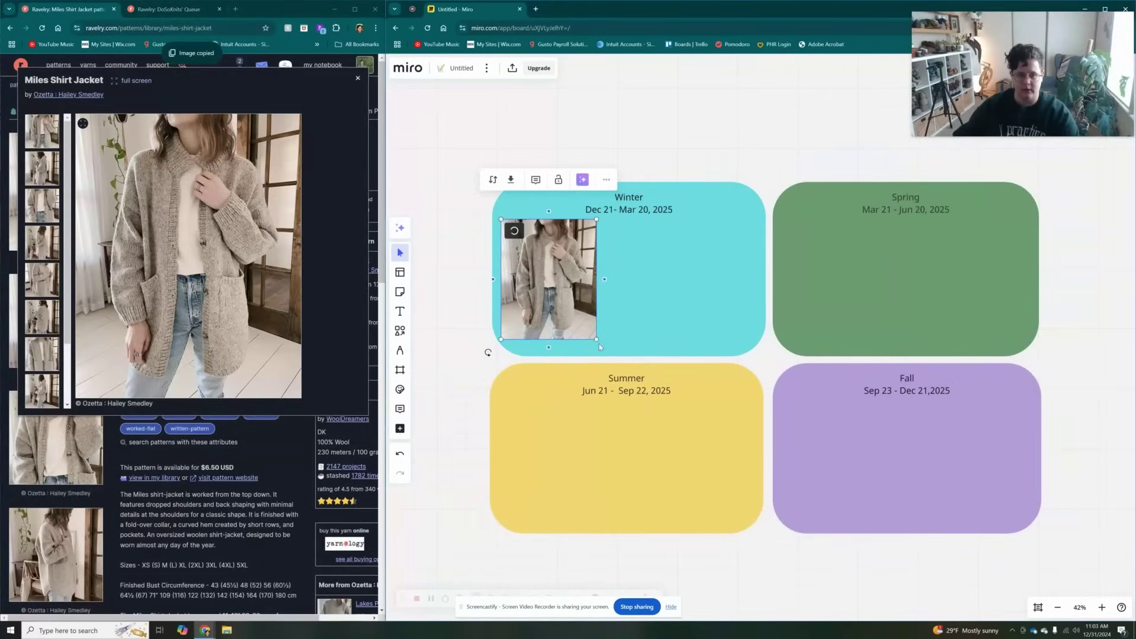
drag(600, 346, 566, 302)
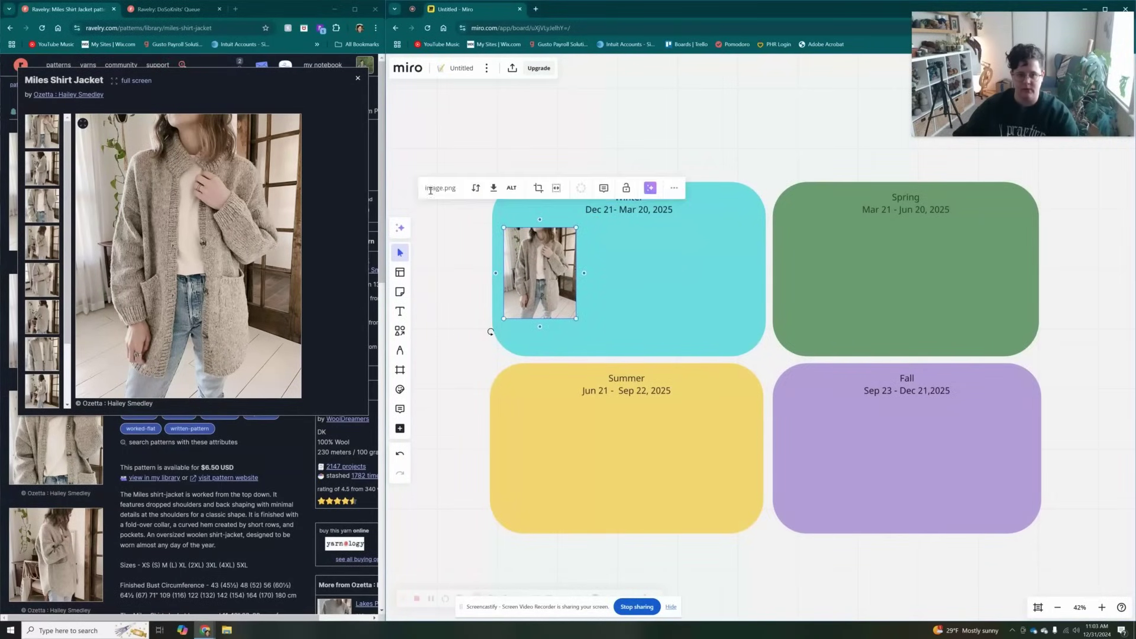
click(593, 174)
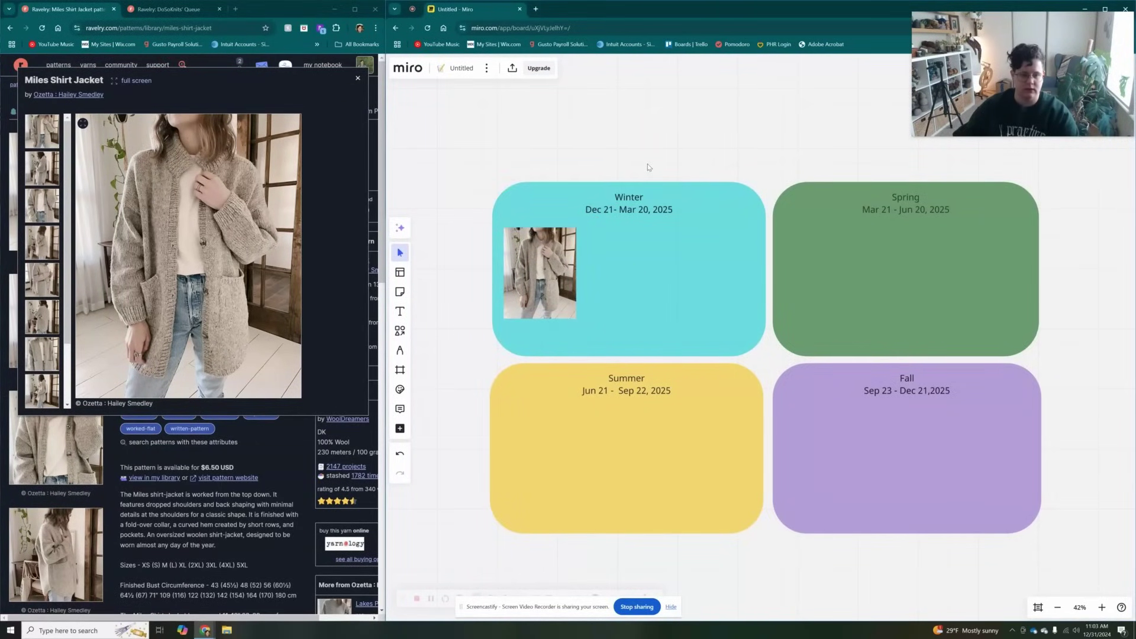
Step: Shrink the Study Session sweater photo and place it beside the jacket photo in the Winter box, matching its height
click(551, 275)
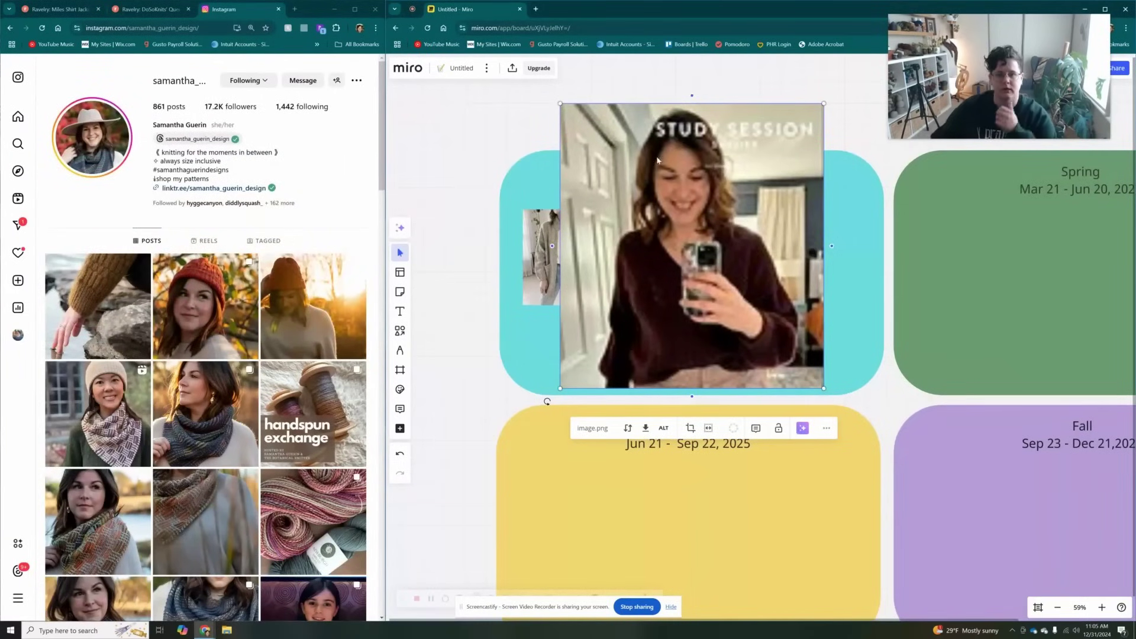
drag(824, 103, 713, 260)
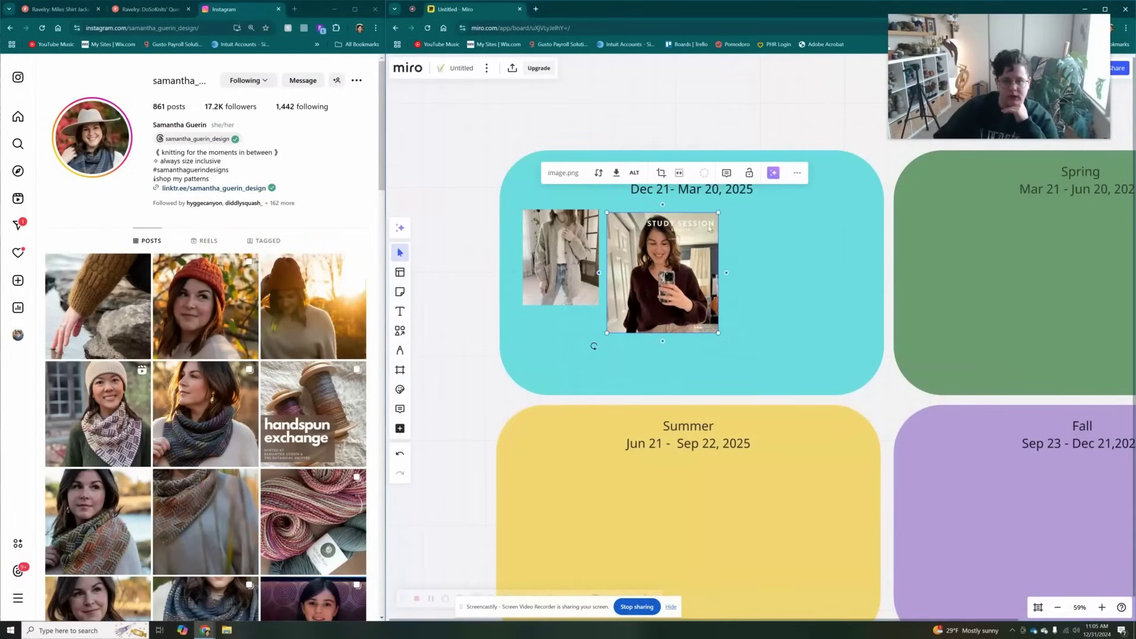
drag(723, 334, 663, 283)
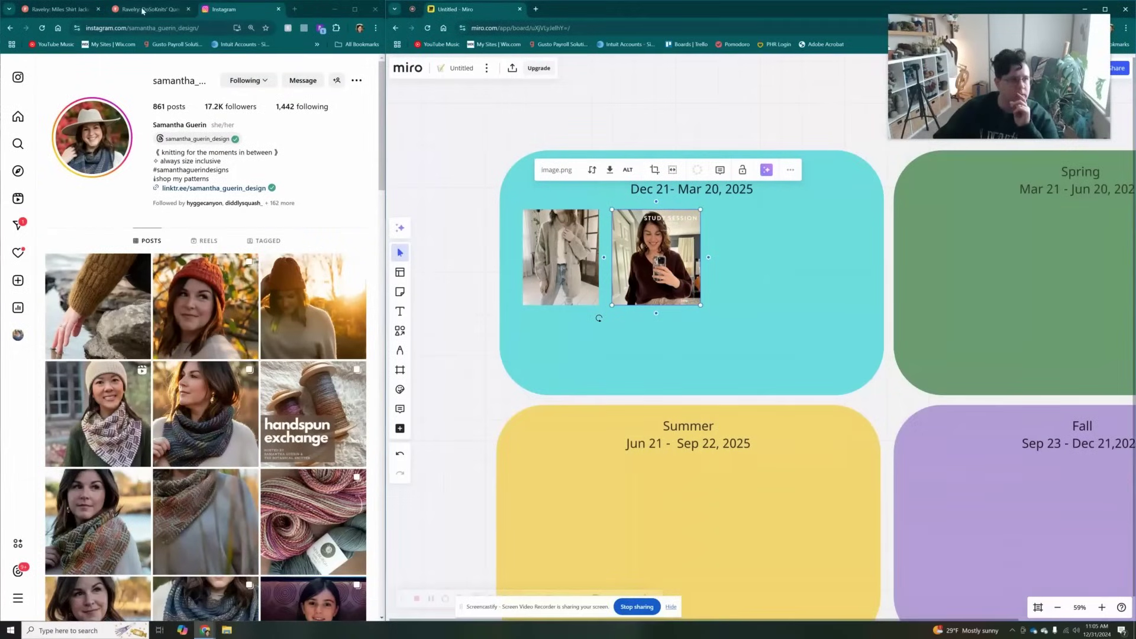
Step: Switch to the Ravelry garment queue, copy the Campus Vest photo and paste it on the Miro board below the Summer box
click(142, 10)
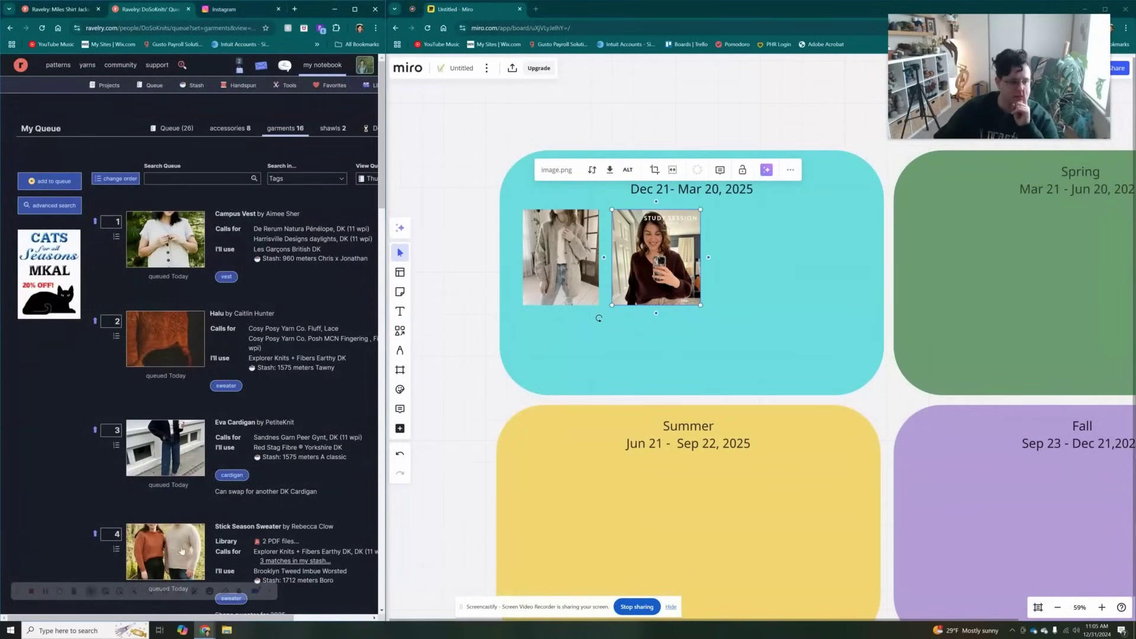
drag(158, 618, 214, 619)
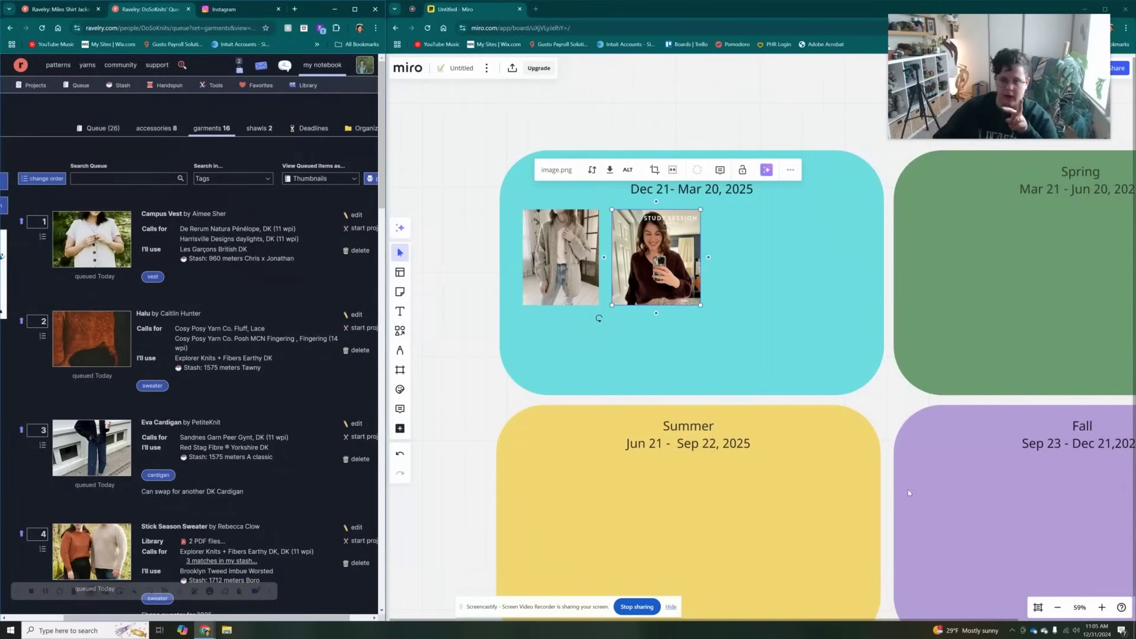
scroll(909, 490, down, 5)
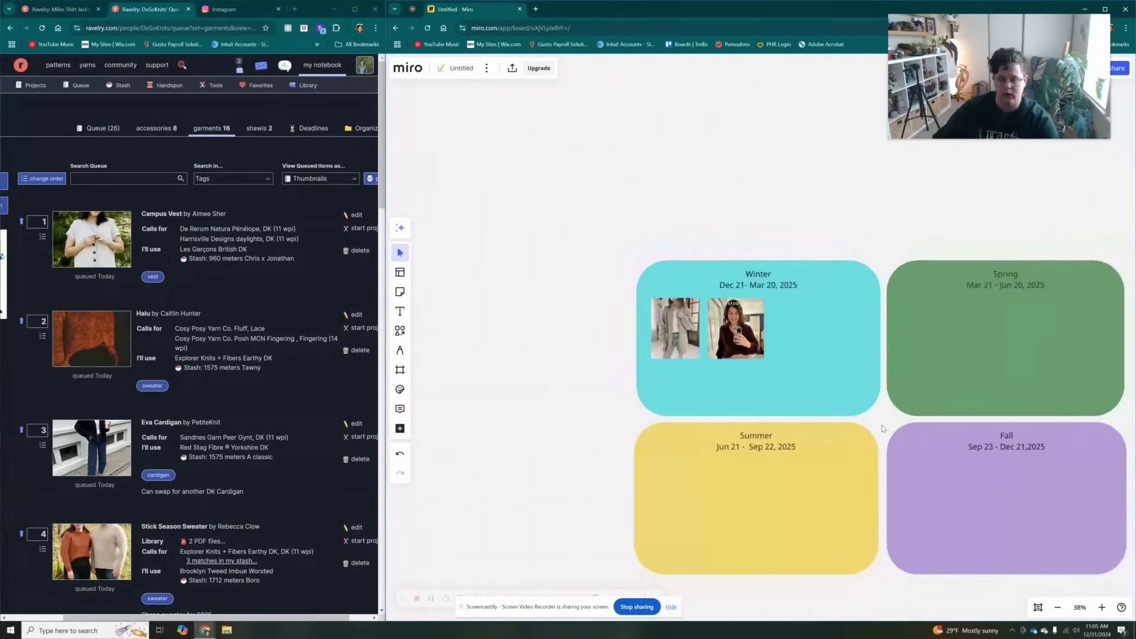
drag(881, 433, 832, 371)
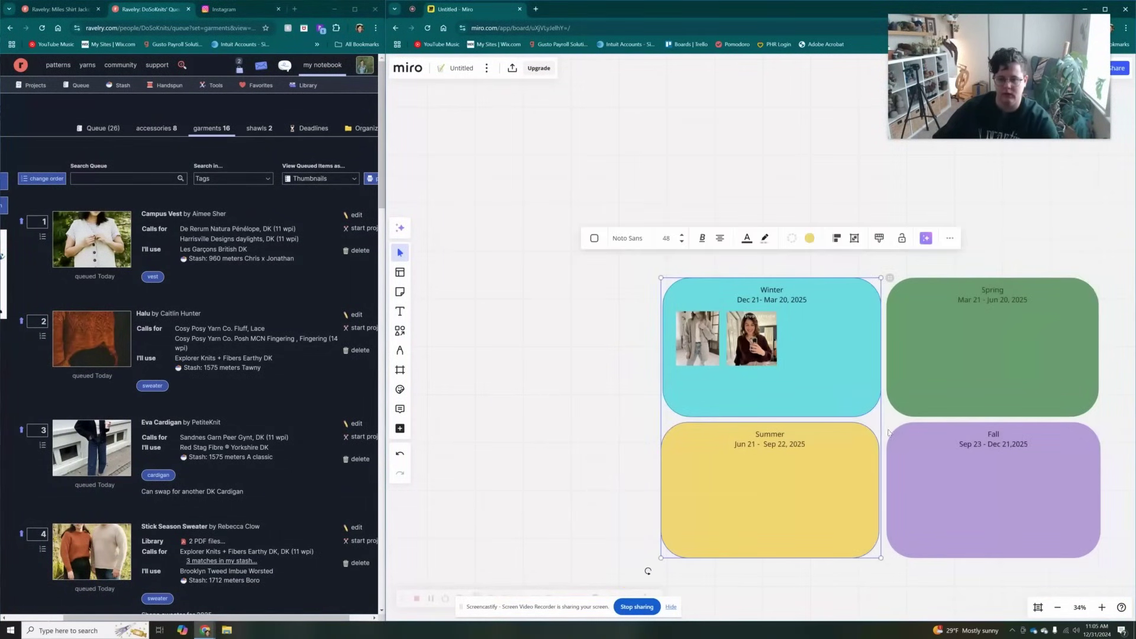
click(889, 430)
click(866, 266)
drag(866, 266, 748, 68)
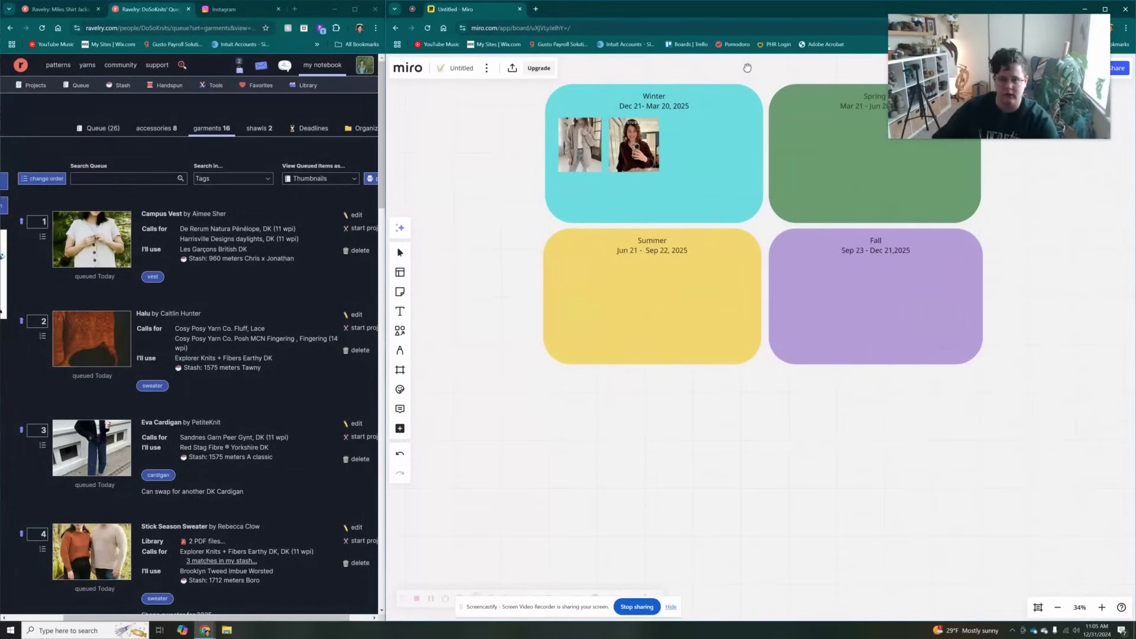
right_click(93, 255)
click(115, 384)
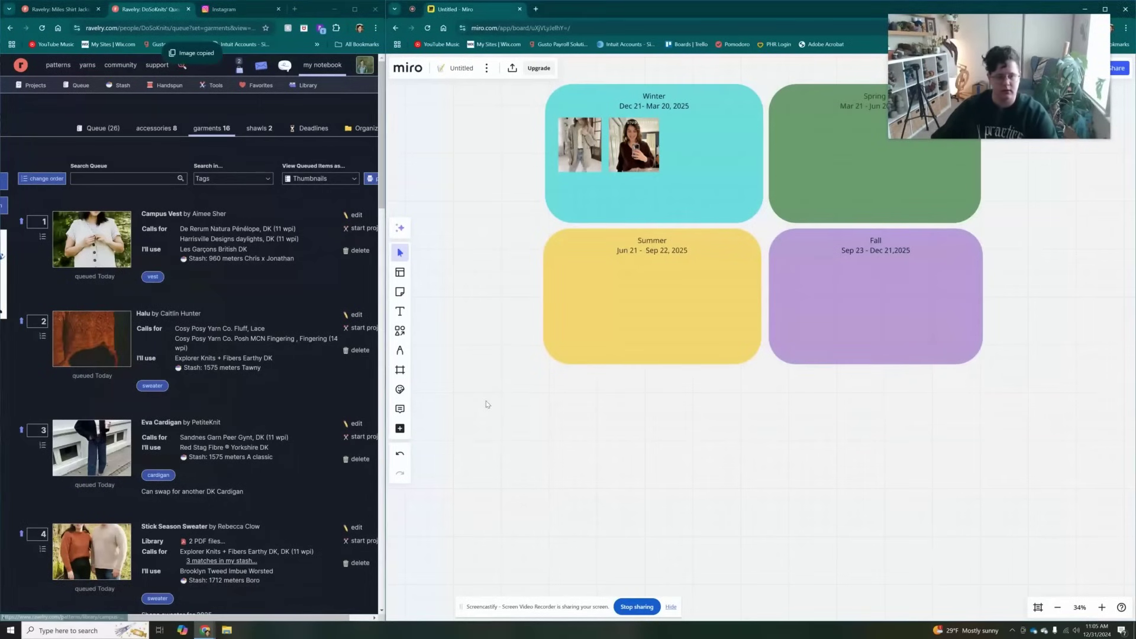
key(ctrl+v)
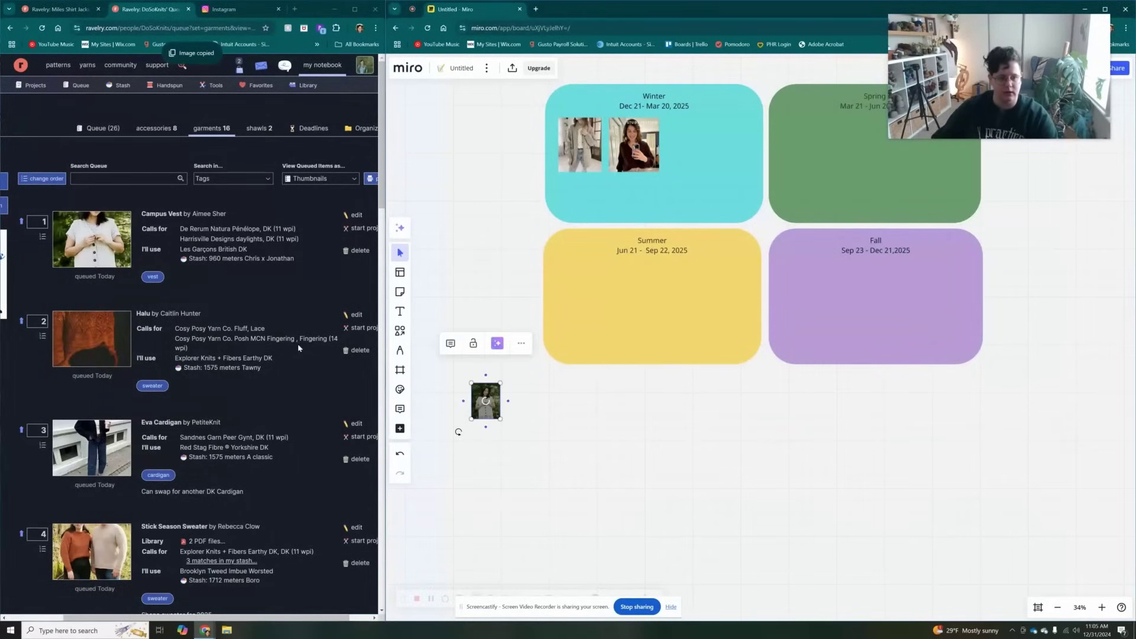
Step: Copy the Sunset Sweatshirt photo from the queue and place it at the end of the photo row below the season boxes
right_click(97, 350)
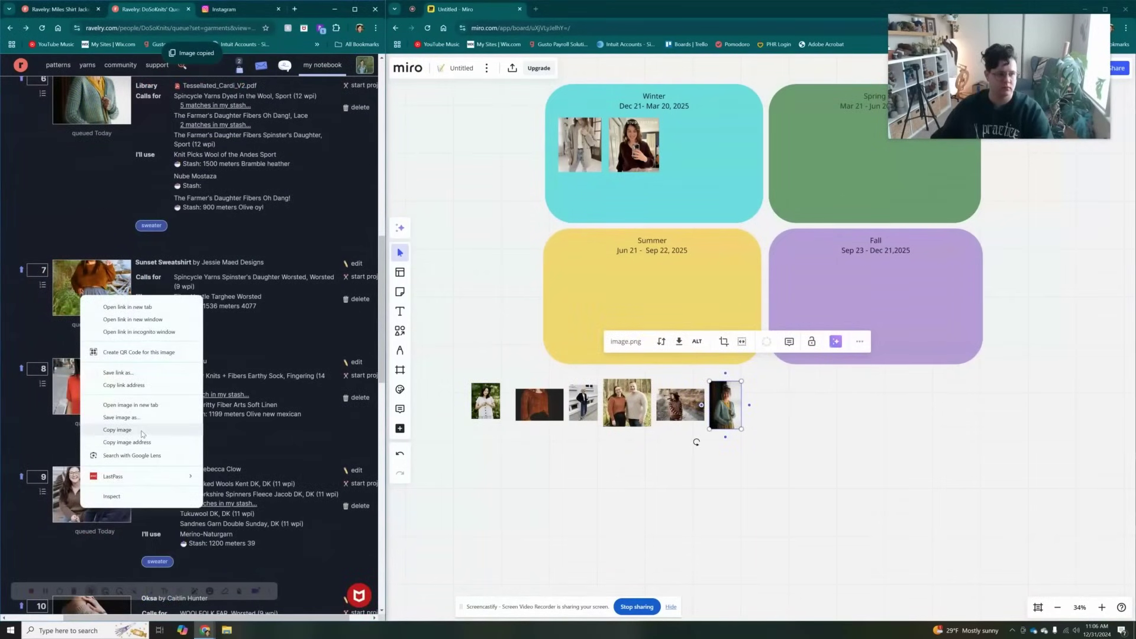
click(117, 430)
click(789, 419)
key(ctrl+v)
drag(780, 423, 757, 410)
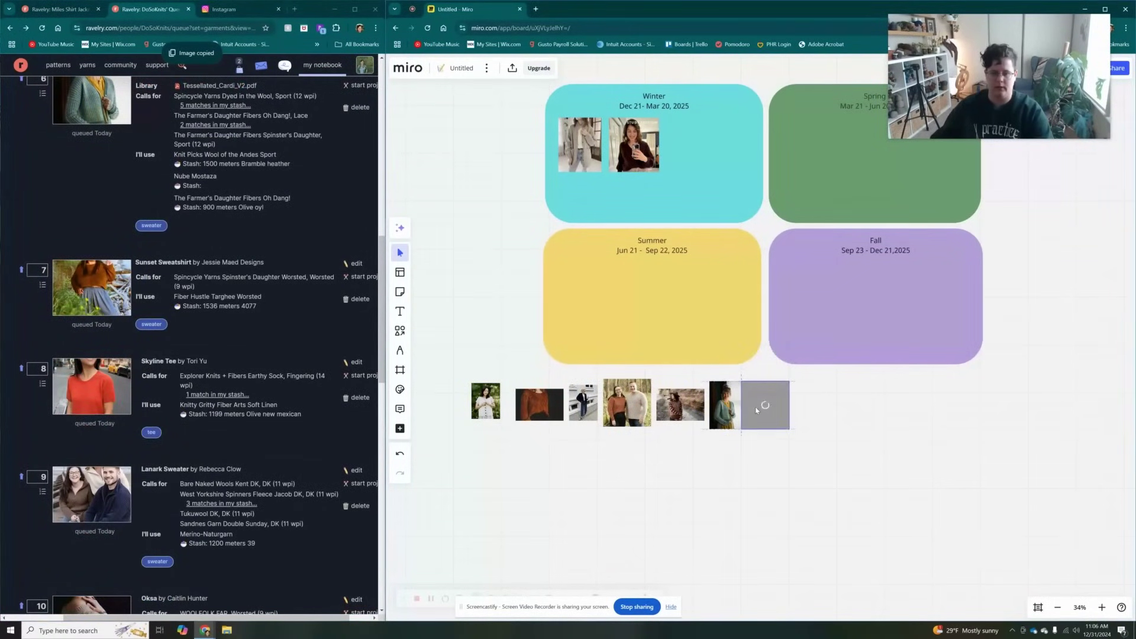
Step: Copy the Skyline Tee photo from the queue and paste it after the Sunset Sweatshirt photo on the board
right_click(56, 383)
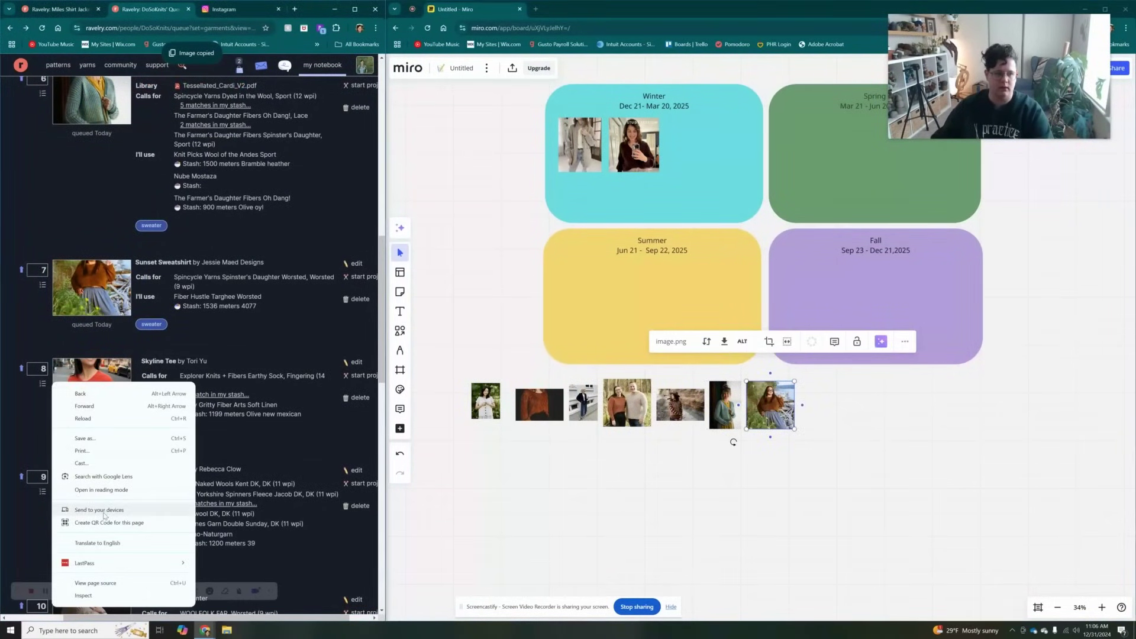
right_click(107, 364)
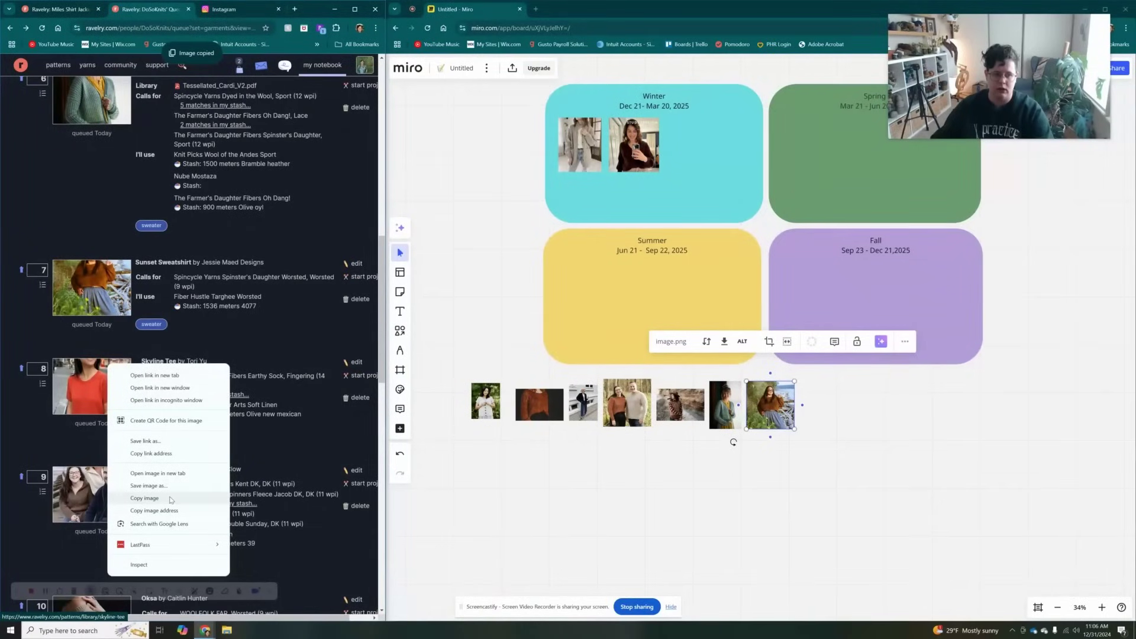
click(169, 499)
click(830, 402)
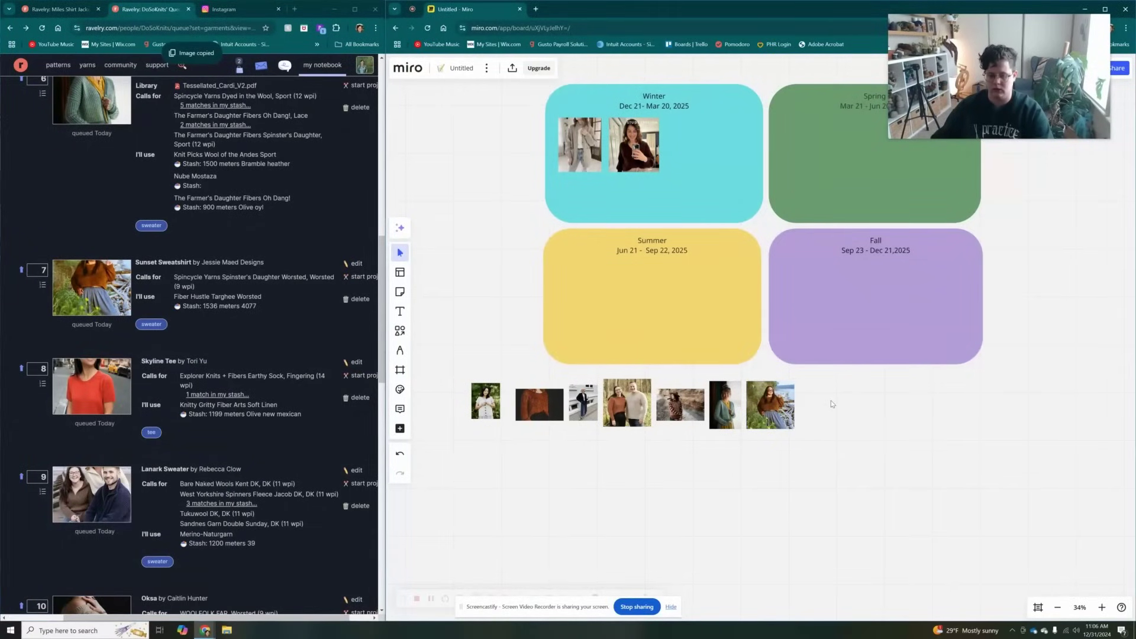
key(ctrl+v)
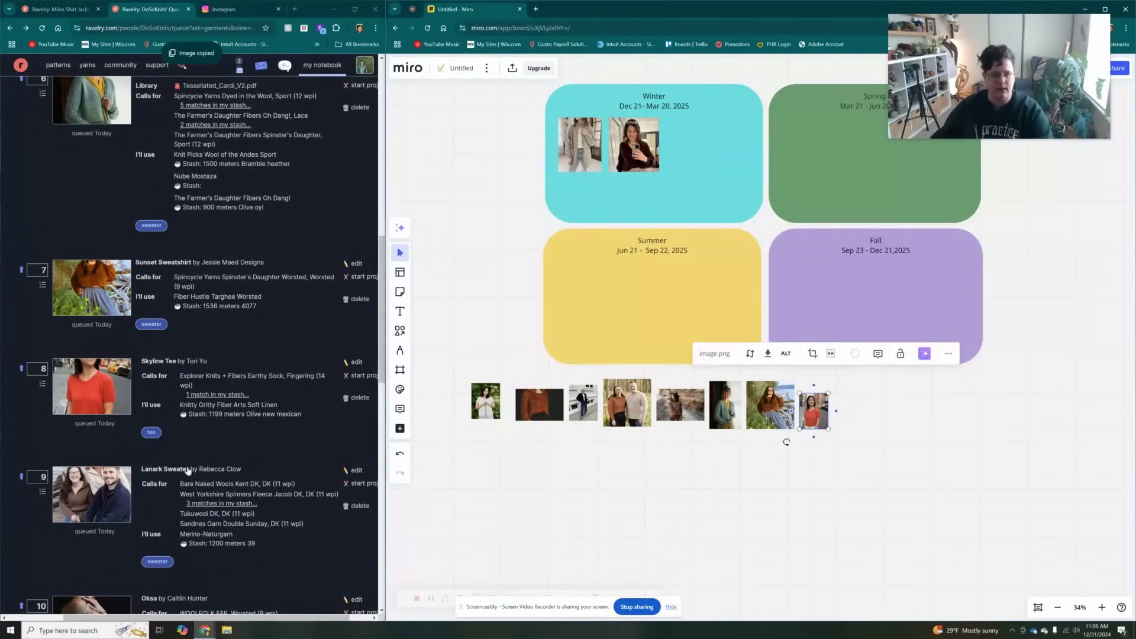
Step: Copy the Lanark Sweater photo from the queue and position it after the Skyline Tee photo in the row
scroll(86, 318, down, 3)
right_click(86, 319)
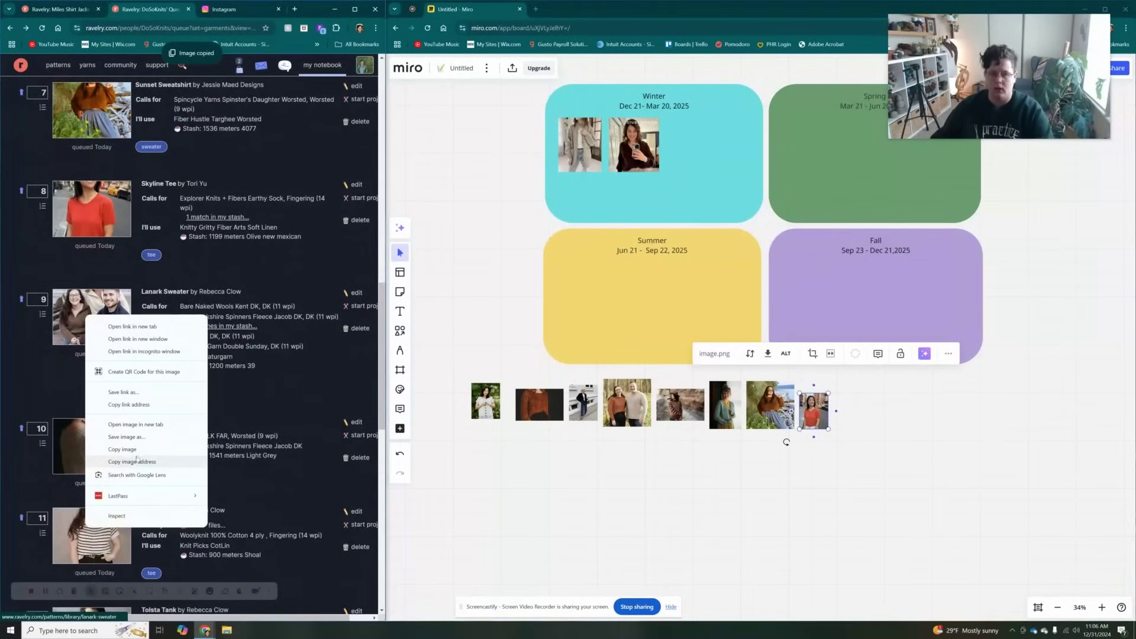
click(187, 454)
click(870, 425)
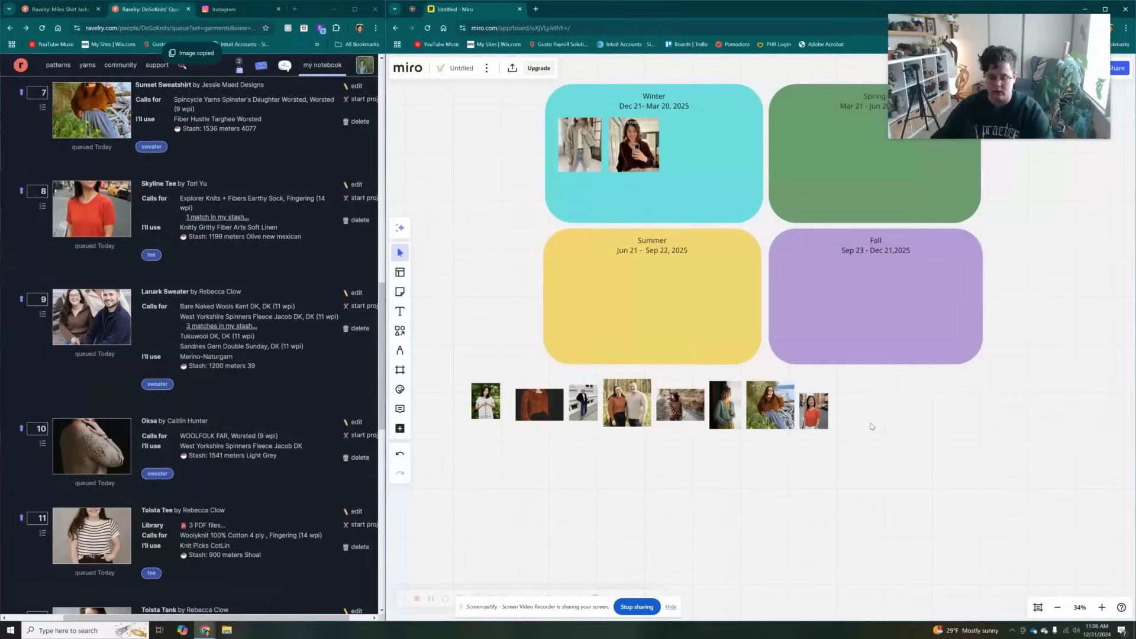
key(ctrl+v)
drag(871, 432, 863, 420)
Step: Copy the Oksa sweater photo from the queue and paste it after the Lanark Sweater photo on the board
scroll(88, 296, down, 3)
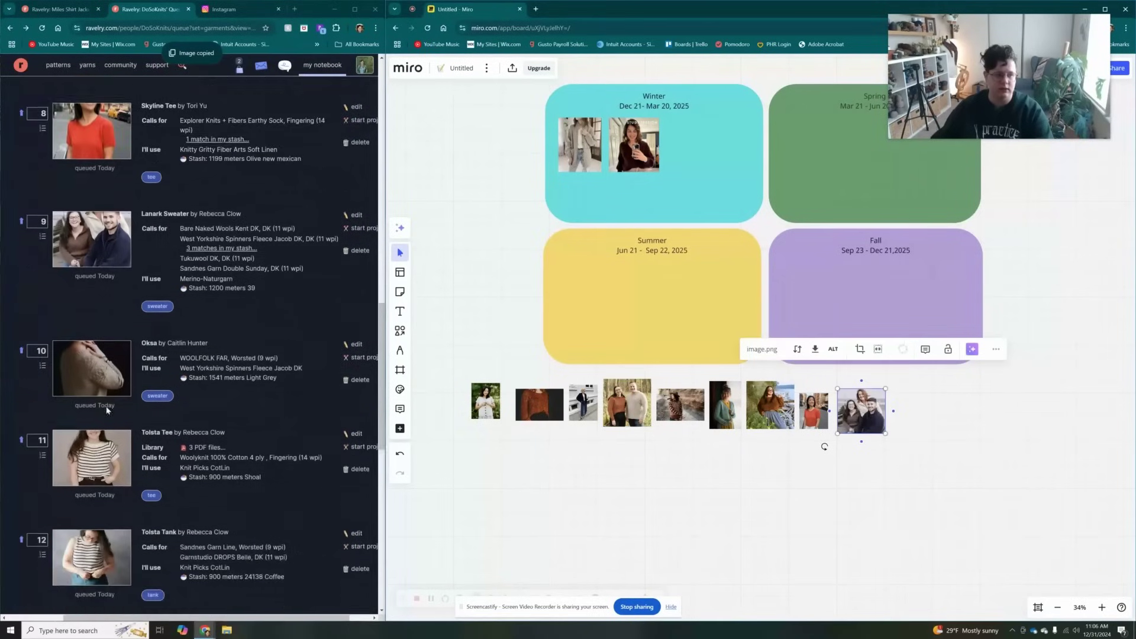
right_click(79, 289)
click(172, 423)
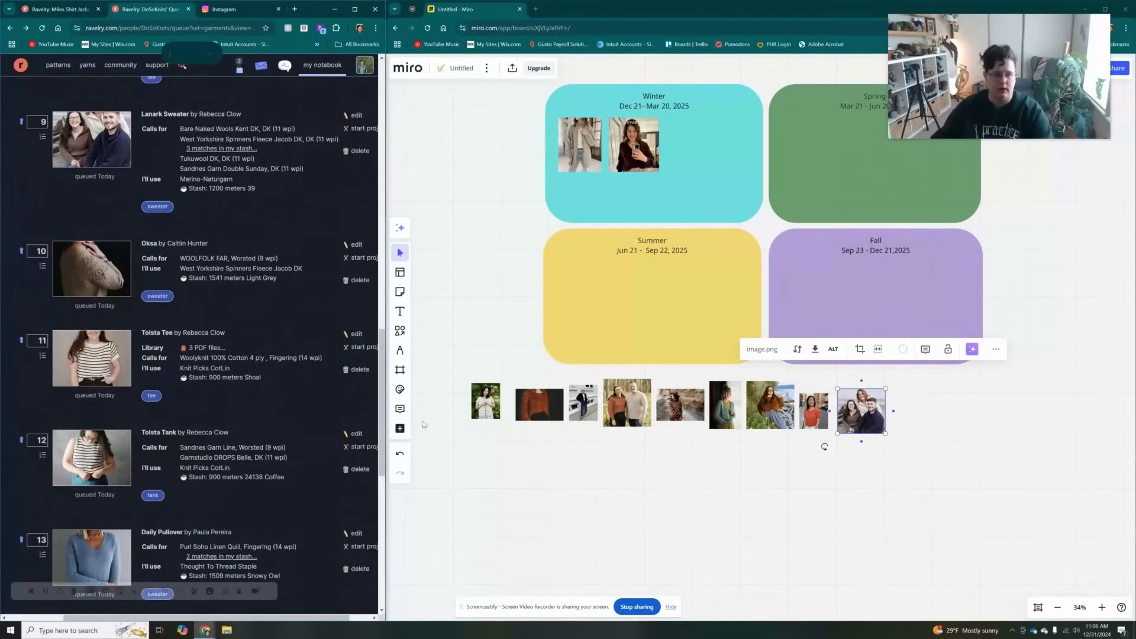
click(913, 421)
key(ctrl+v)
Step: Copy the Tolsta Tee photo from the queue and paste it at the end of the row after the Oksa photo
scroll(125, 396, down, 2)
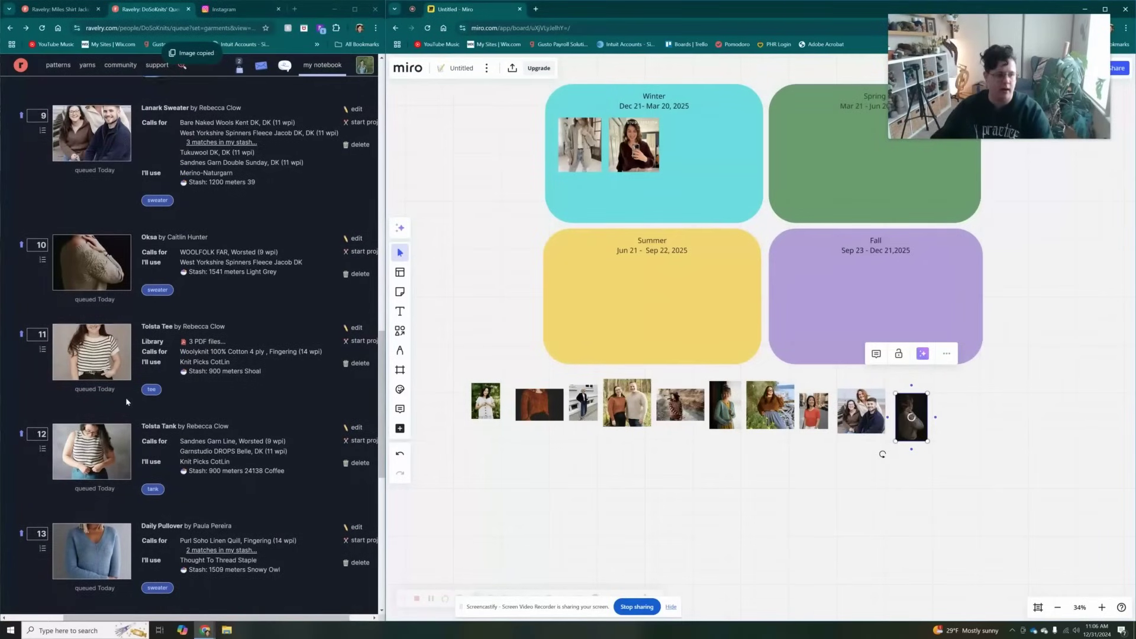
right_click(94, 292)
click(201, 425)
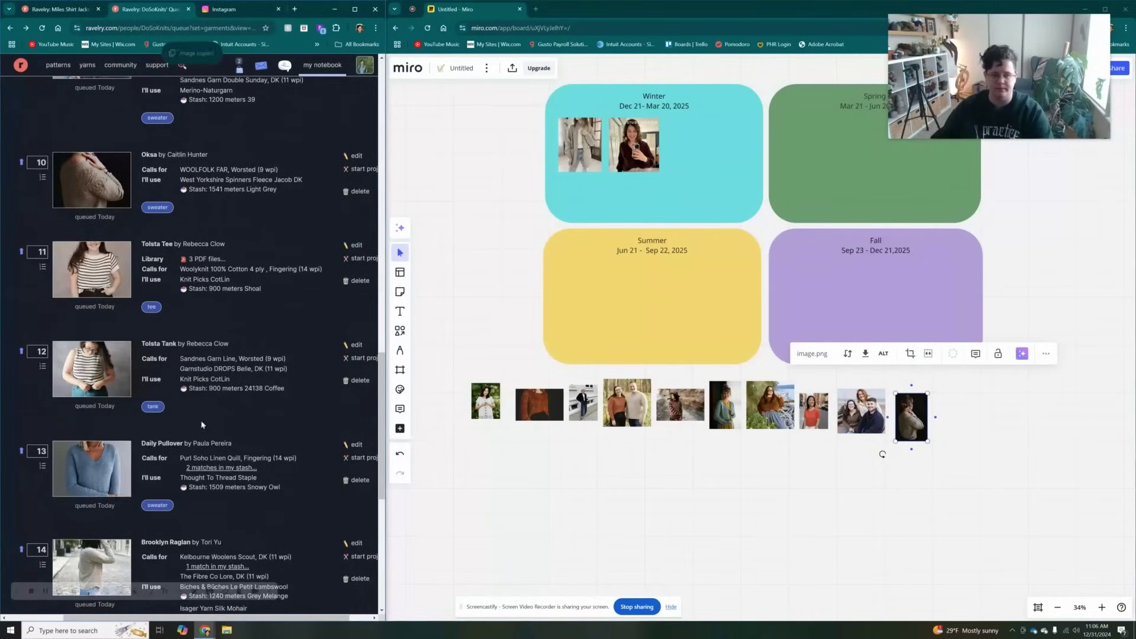
click(969, 433)
key(ctrl+v)
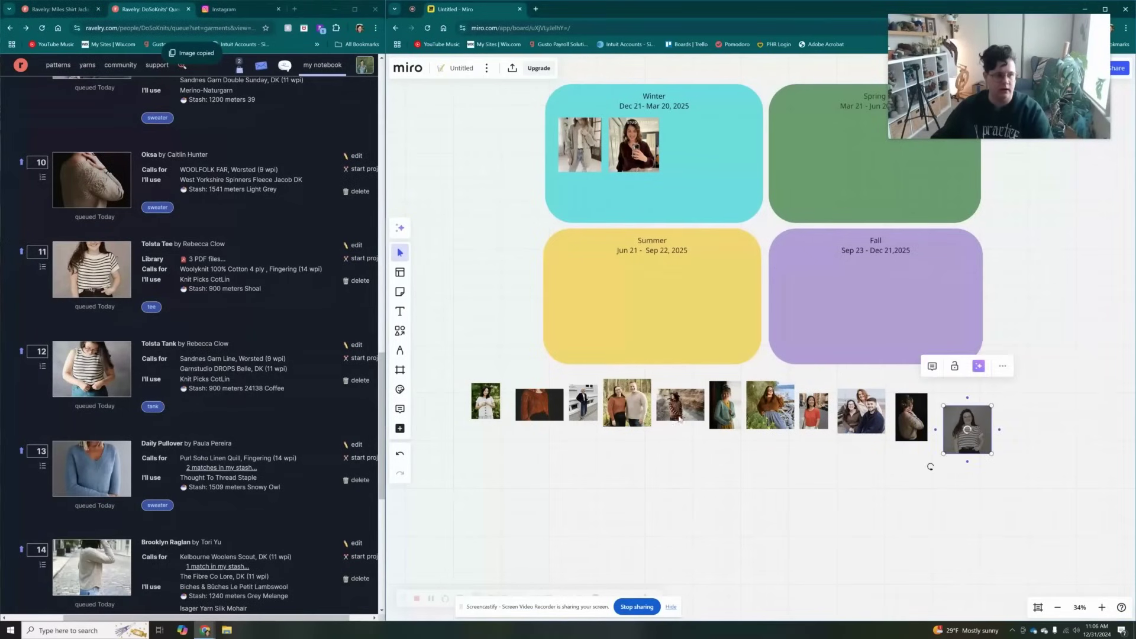
Step: Paste the queue's Tolsta Tank photo on the board, move the Tolsta Tee photo closer to Oksa, and place the tank directly beneath the tee
right_click(91, 367)
click(149, 502)
click(873, 476)
key(ctrl+v)
drag(969, 435, 950, 429)
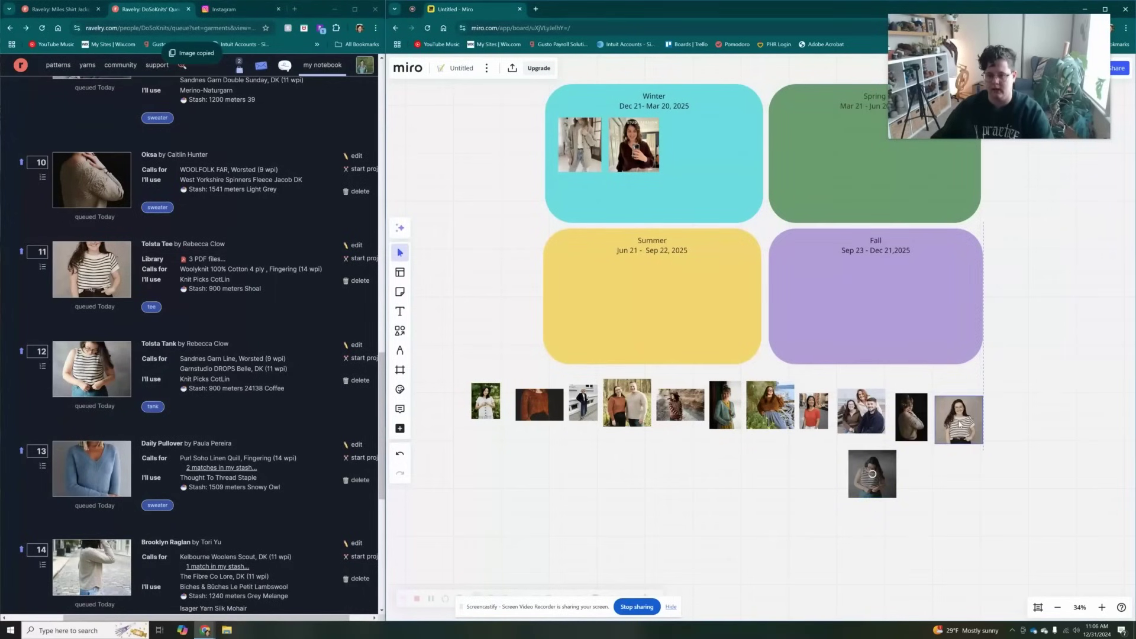
drag(883, 478, 967, 478)
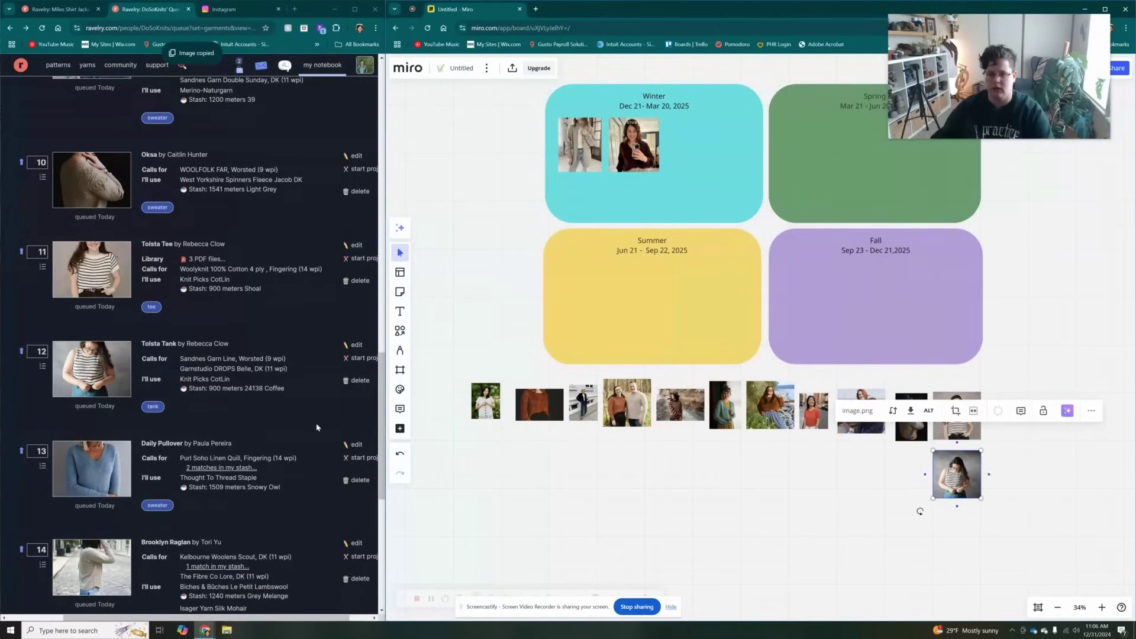
Step: Copy the Daily Pullover photo from the queue and place it in the second row, directly before the Tolsta Tank photo
scroll(90, 349, down, 3)
right_click(90, 349)
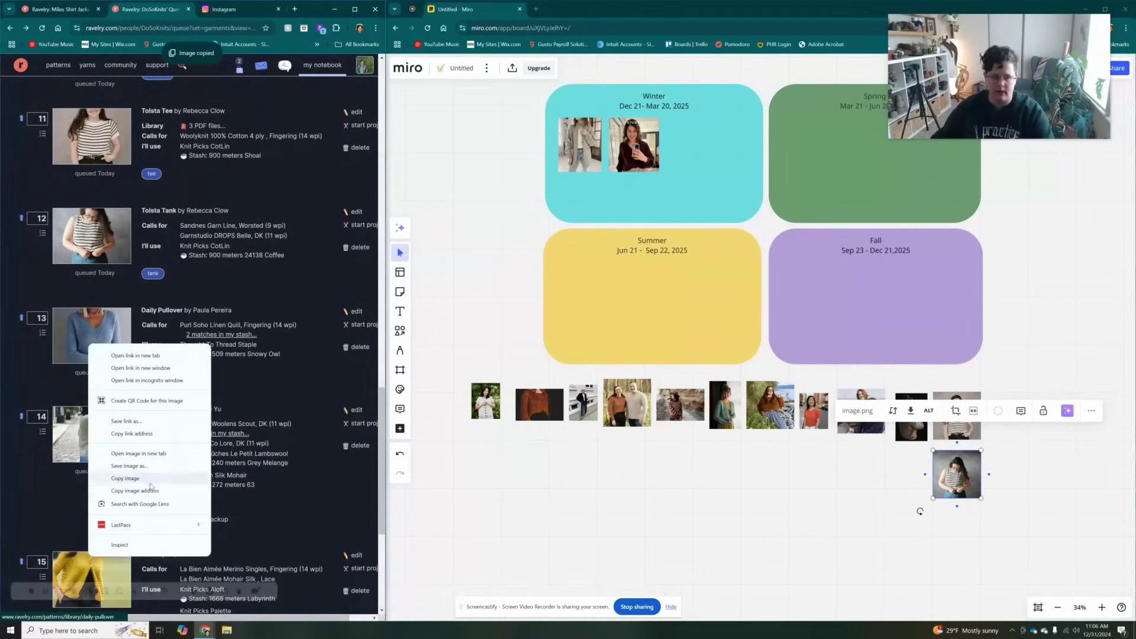
click(153, 480)
key(ctrl+v)
drag(828, 488, 894, 488)
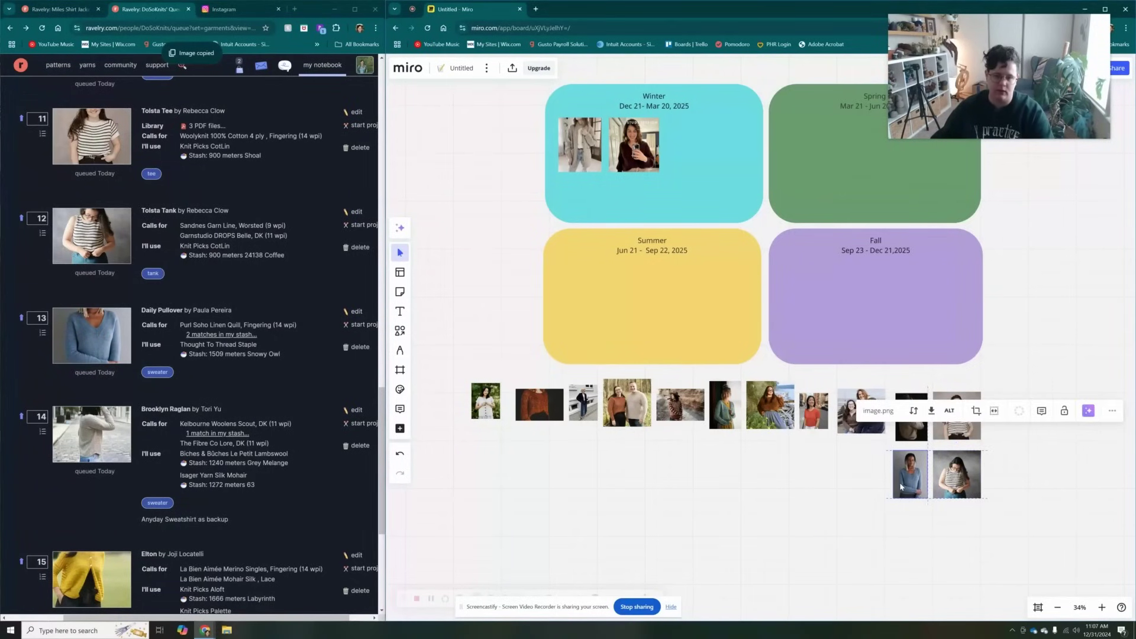
Step: Copy the Brooklyn Raglan photo from the queue and place it in the second row, directly before the Daily Pullover photo
scroll(223, 404, down, 3)
right_click(110, 323)
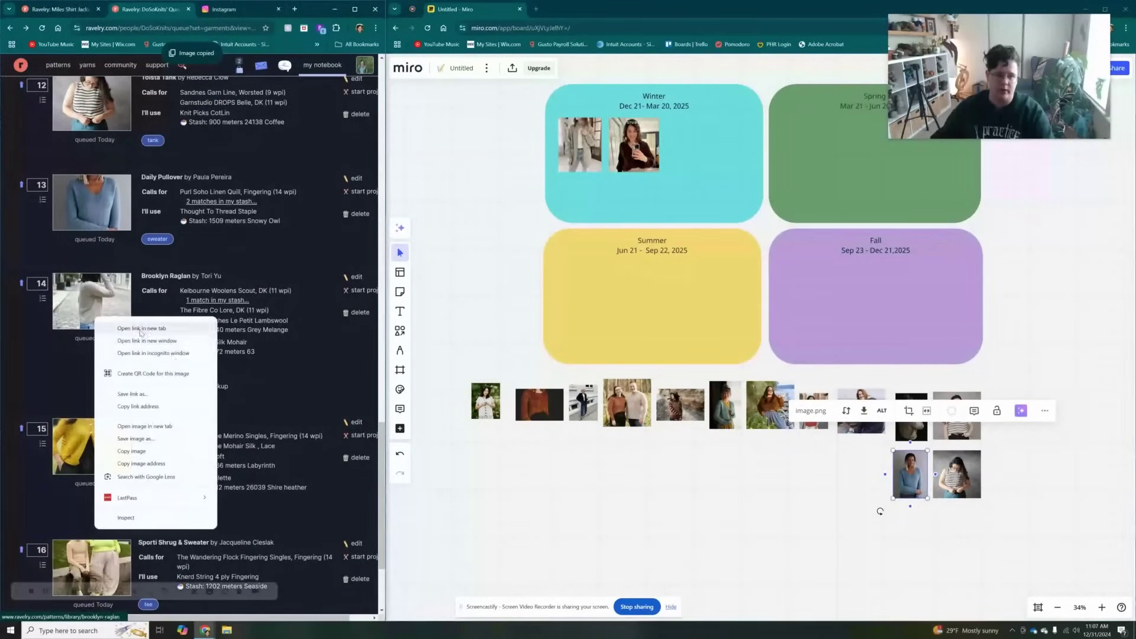
click(156, 462)
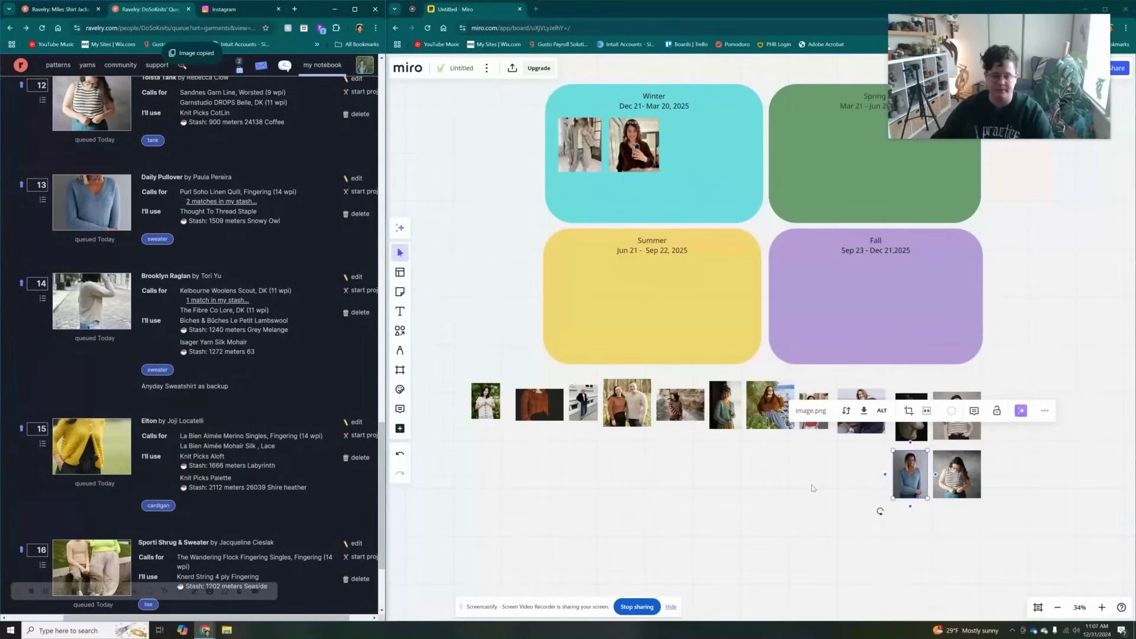
key(ctrl+v)
drag(808, 499, 856, 488)
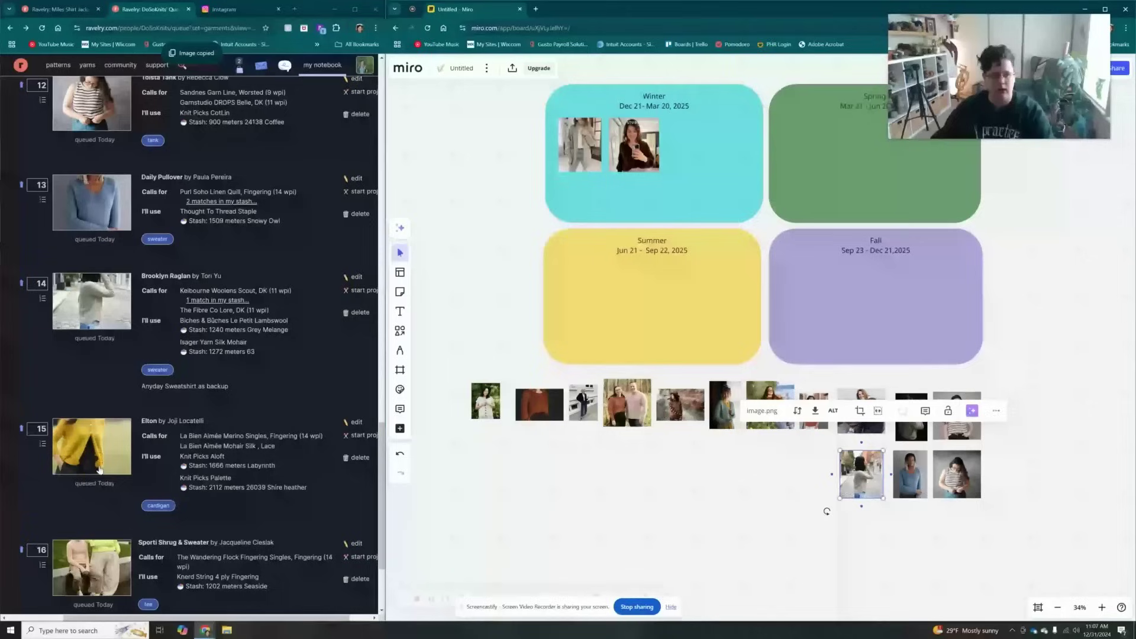
Step: Copy the Elton photo from the queue and place it in the second row, directly before the Brooklyn Raglan photo
scroll(118, 325, down, 2)
right_click(79, 321)
click(150, 455)
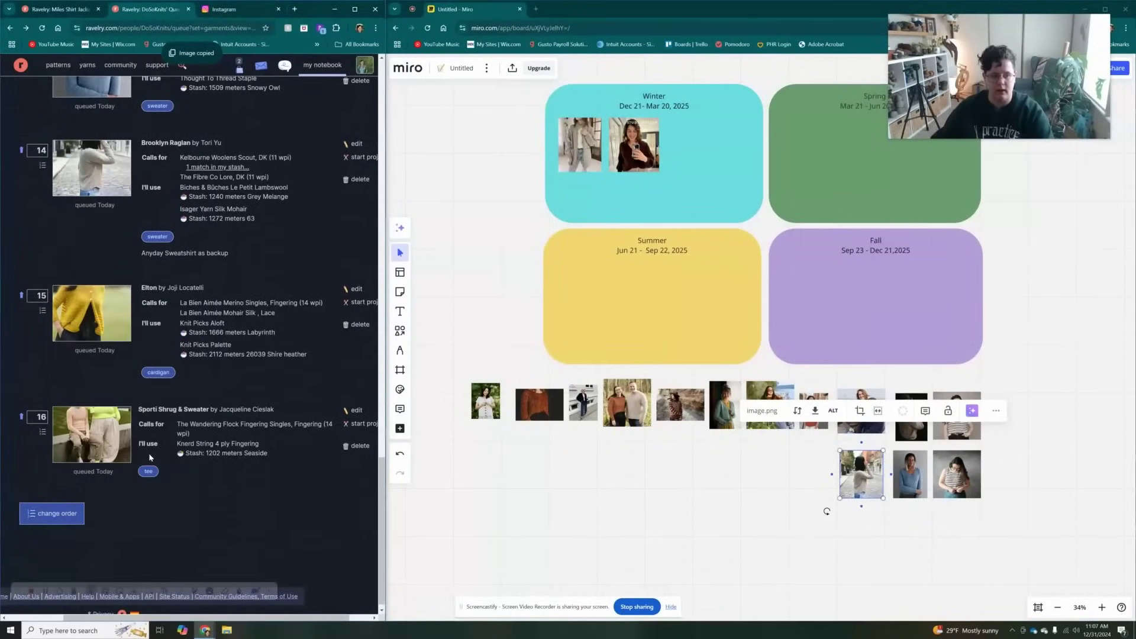
key(ctrl+v)
drag(749, 488, 819, 481)
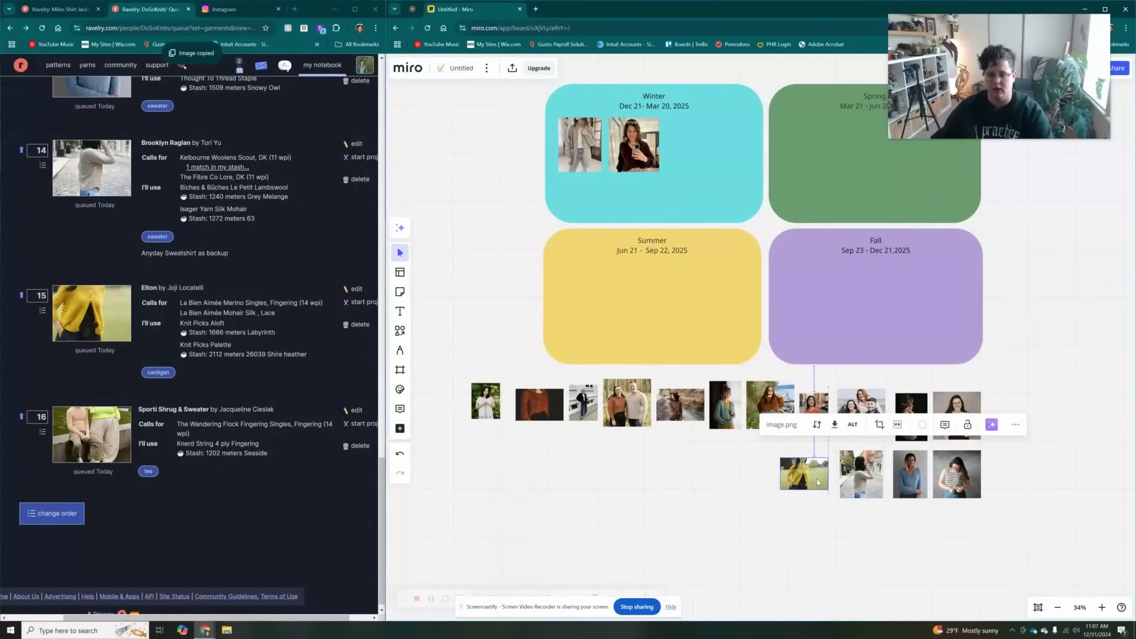
Step: Copy the Sporti Shrug & Sweater photo from the queue and paste it onto the board below the first row
right_click(83, 432)
click(118, 353)
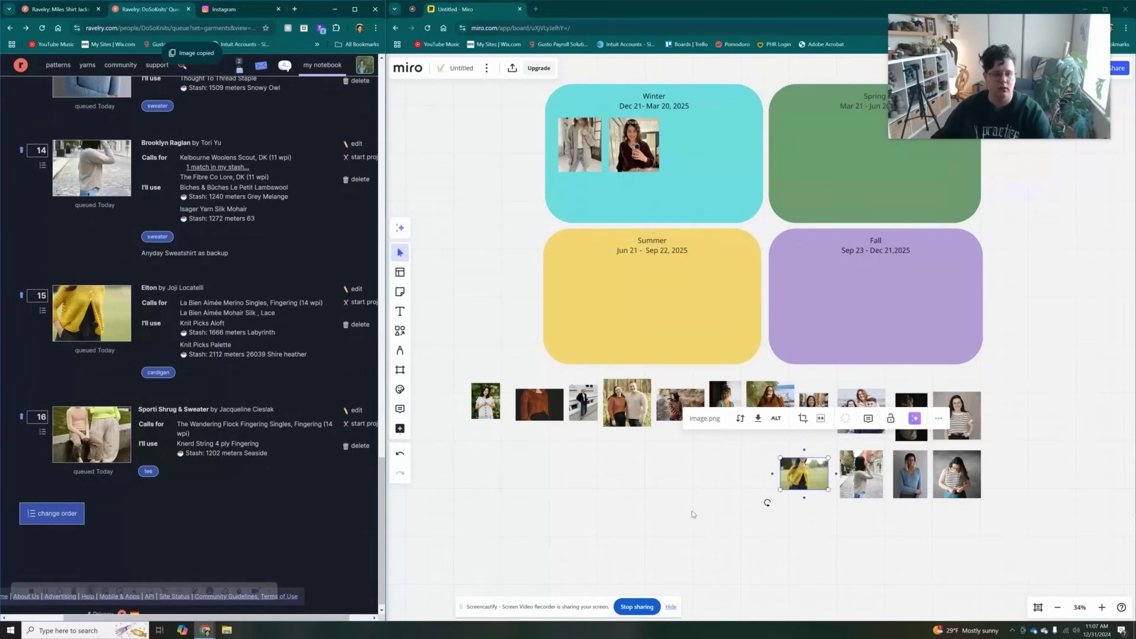
key(ctrl+v)
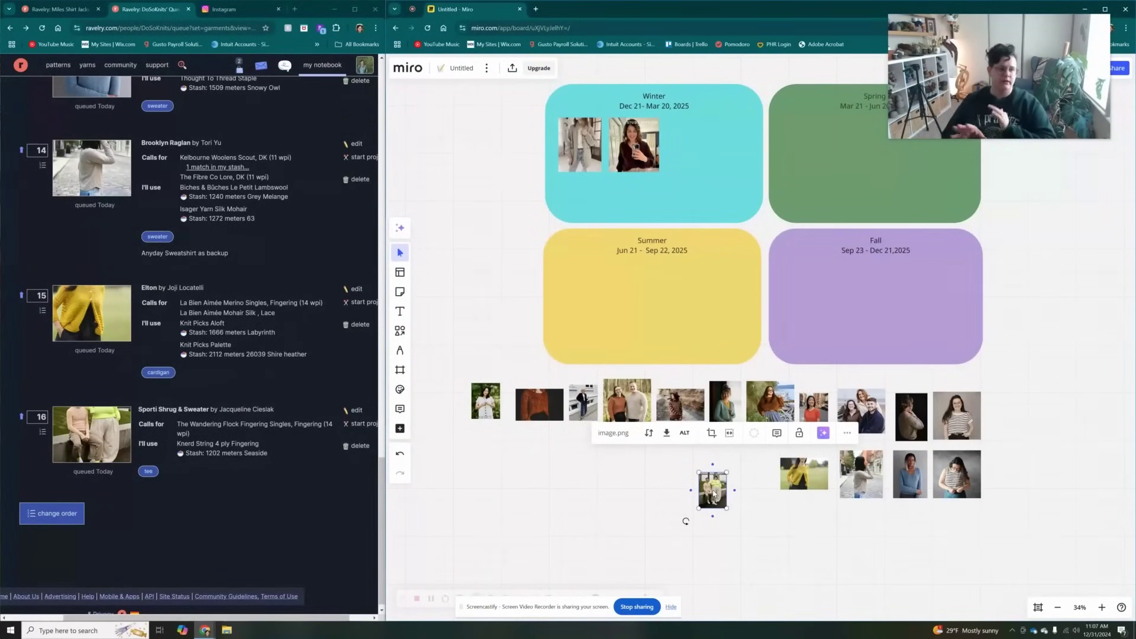
Step: Put the Ravelry window away for a maximized Miro board and place the Sporti Shrug & Sweater photo directly before the Elton photo
click(334, 8)
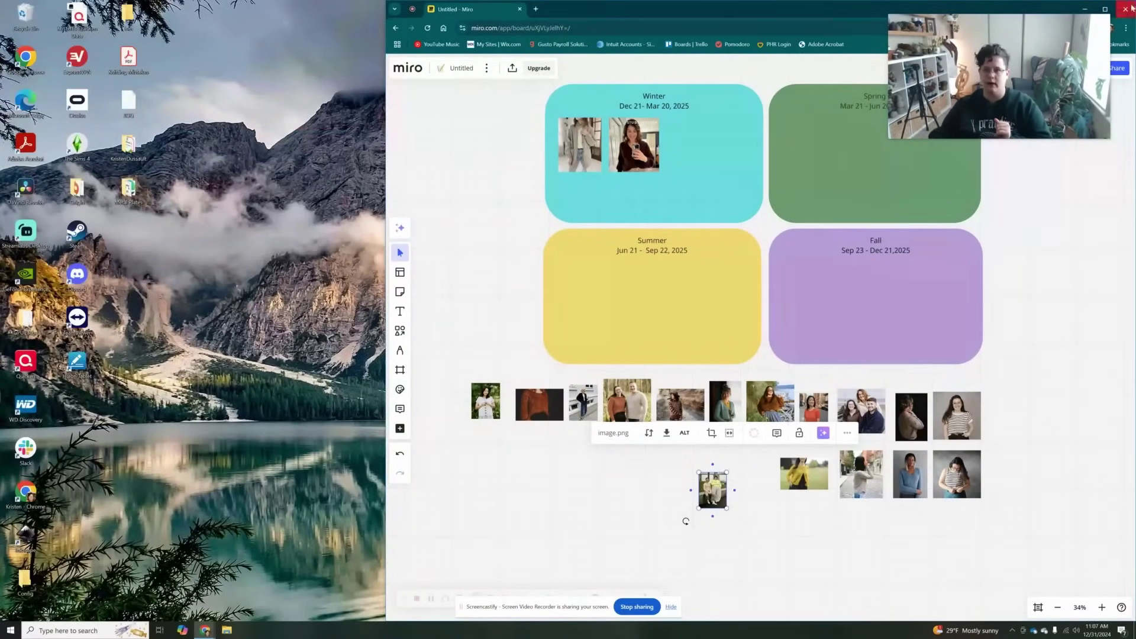
click(1104, 9)
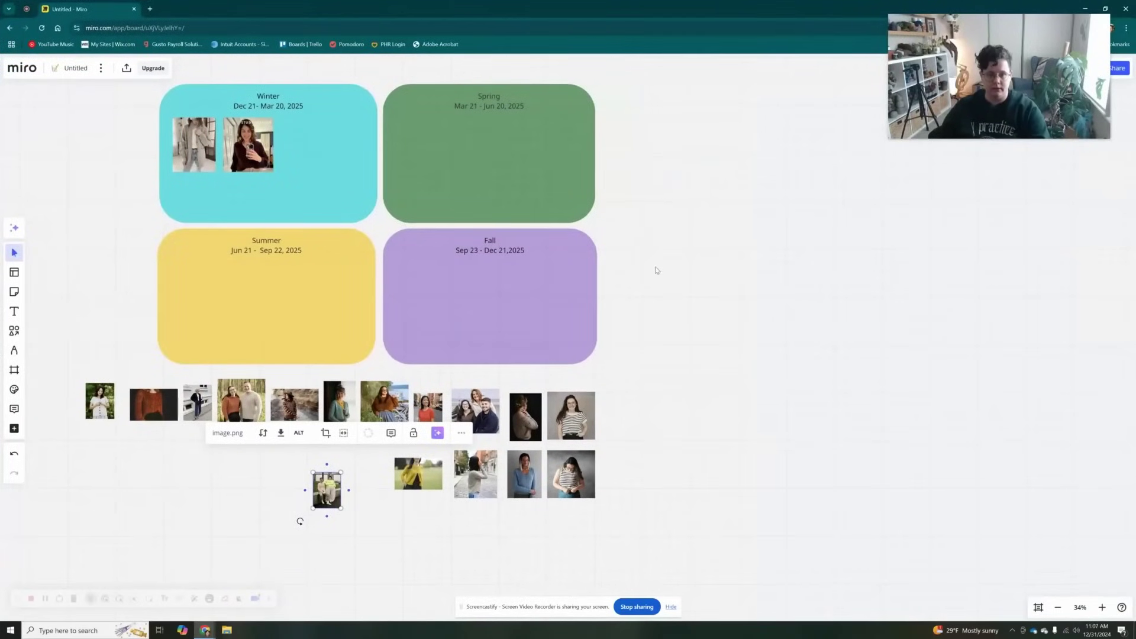
scroll(832, 388, up, 2)
scroll(855, 362, left, 2)
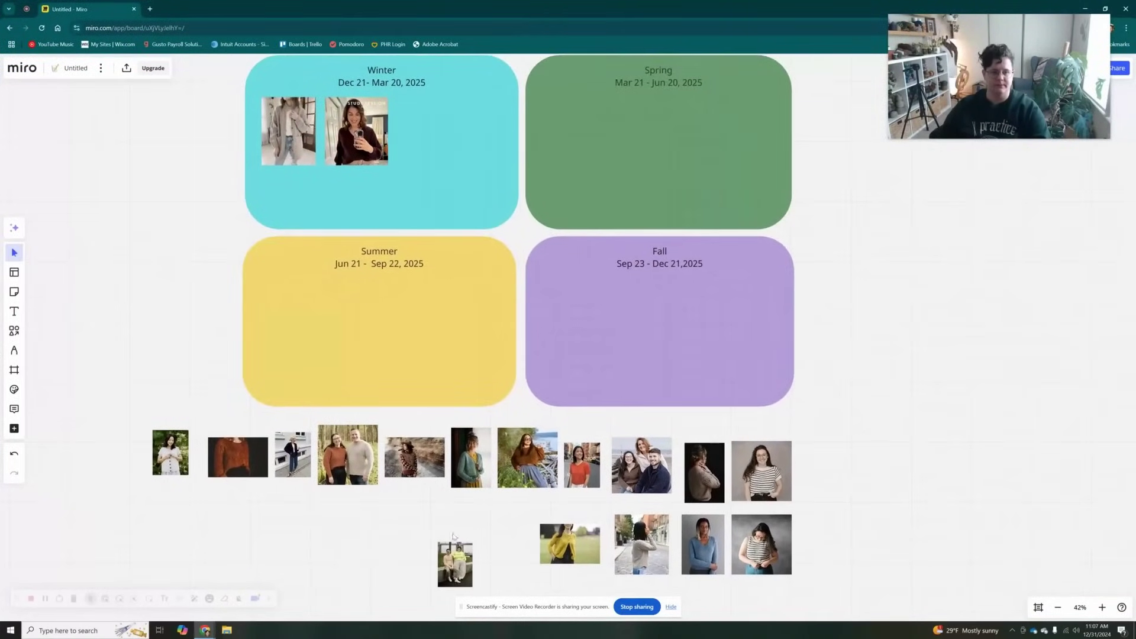
drag(455, 564, 510, 541)
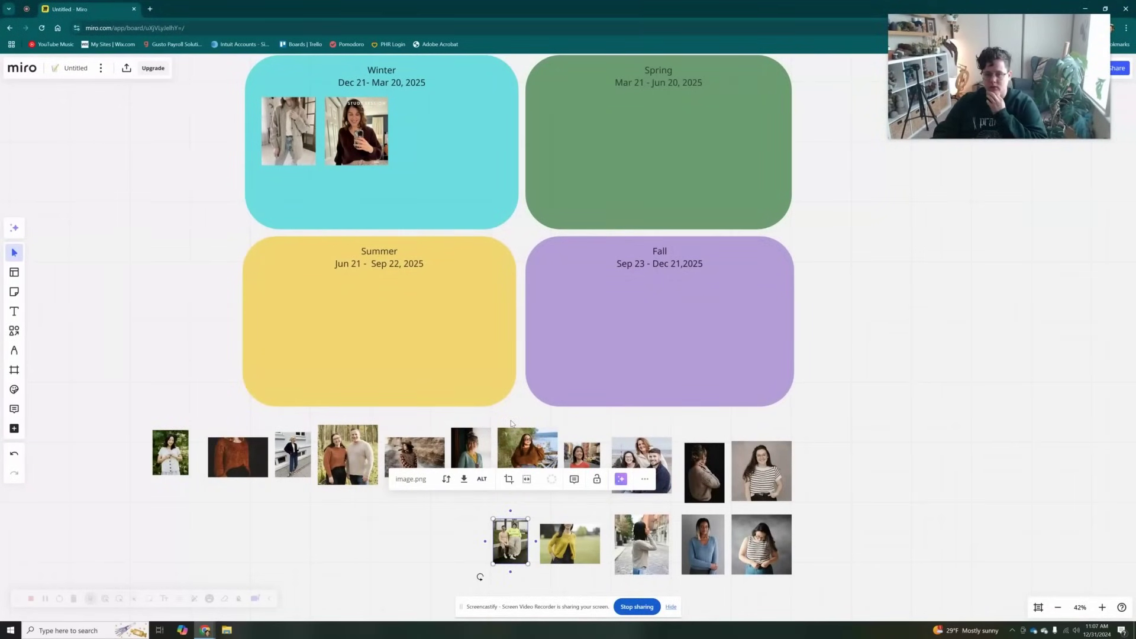
click(851, 460)
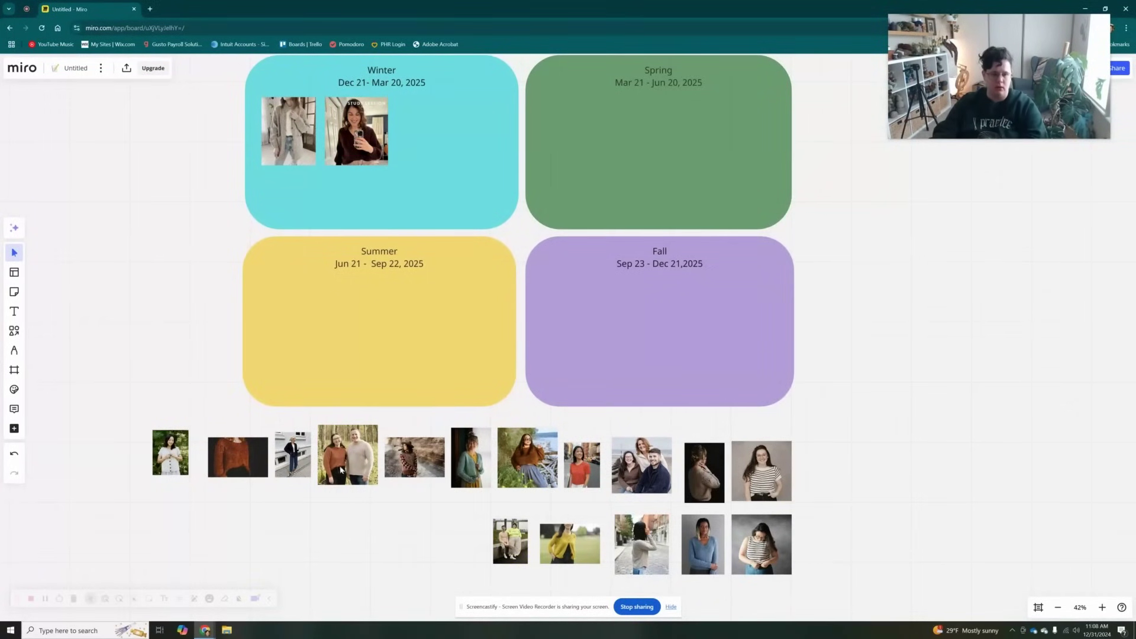
Step: Move the photo of the couple in rust and beige sweaters from the first row into the Spring box
drag(362, 471, 585, 138)
scroll(584, 127, up, 5)
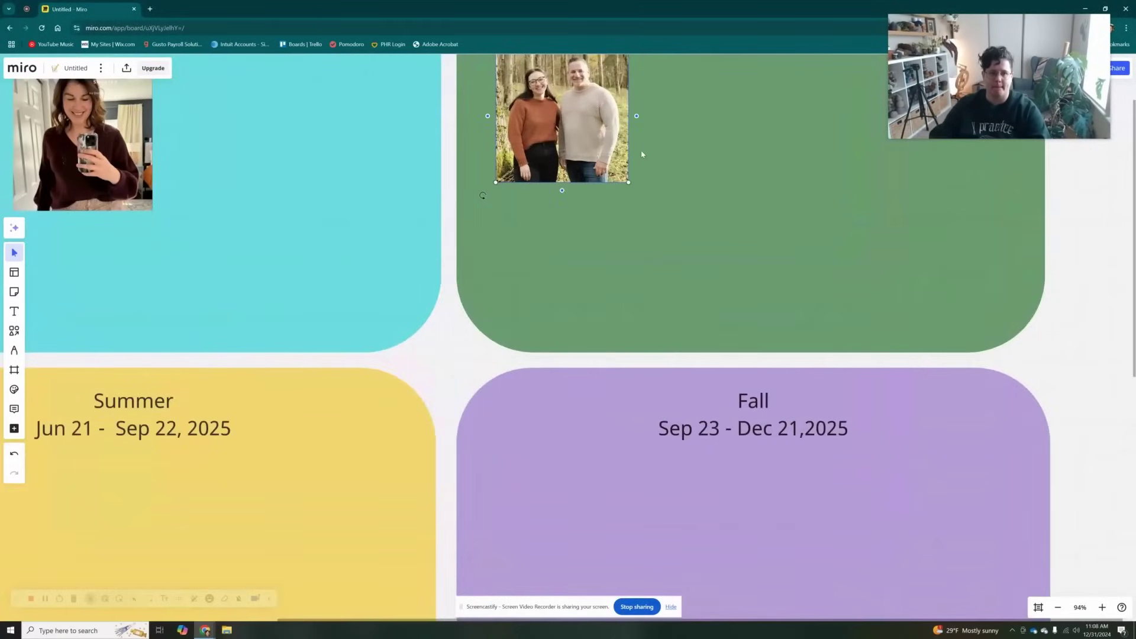
Step: Select the Spring, Fall, Summer and Winter boxes together and lock them in place
click(727, 254)
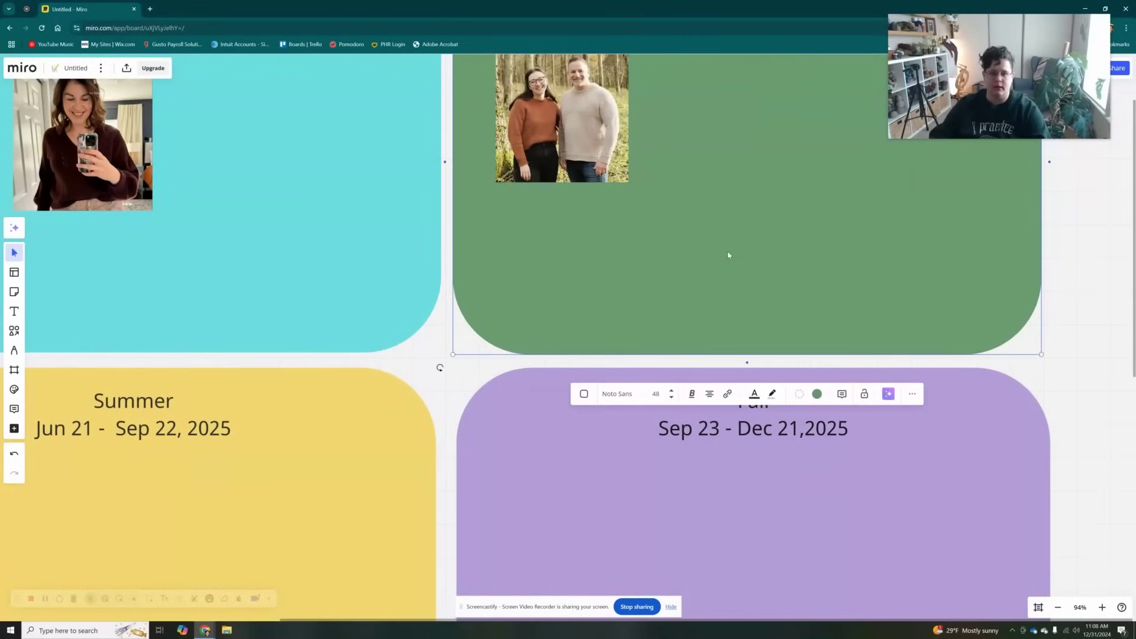
scroll(729, 256, down, 1)
scroll(728, 256, down, 3)
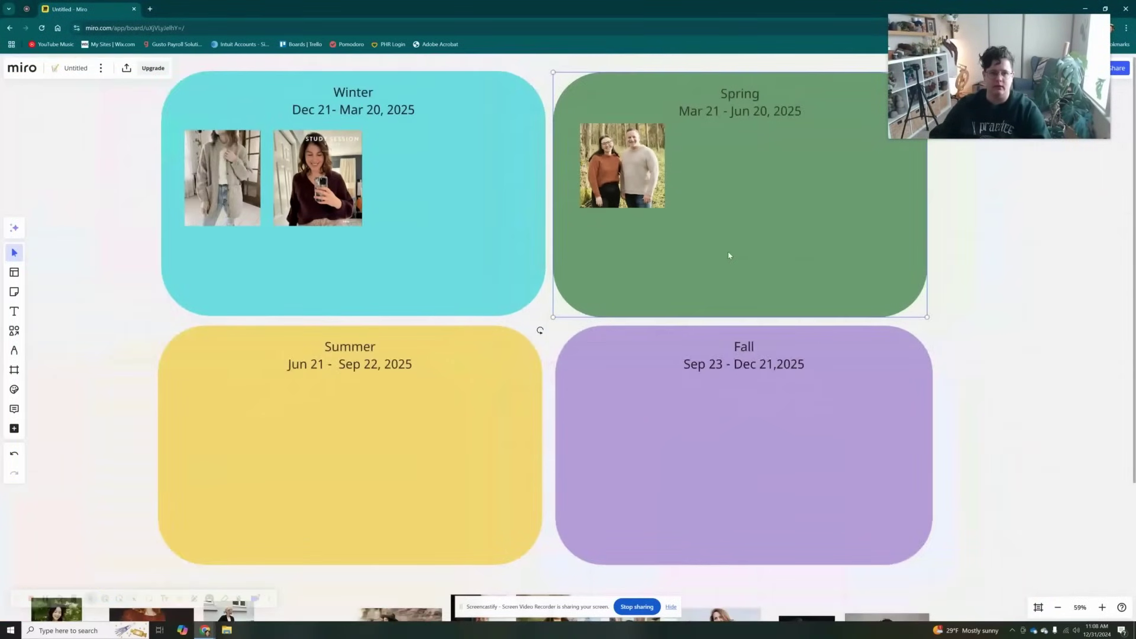
shift+click(712, 428)
shift+click(525, 414)
shift+click(509, 258)
right_click(509, 257)
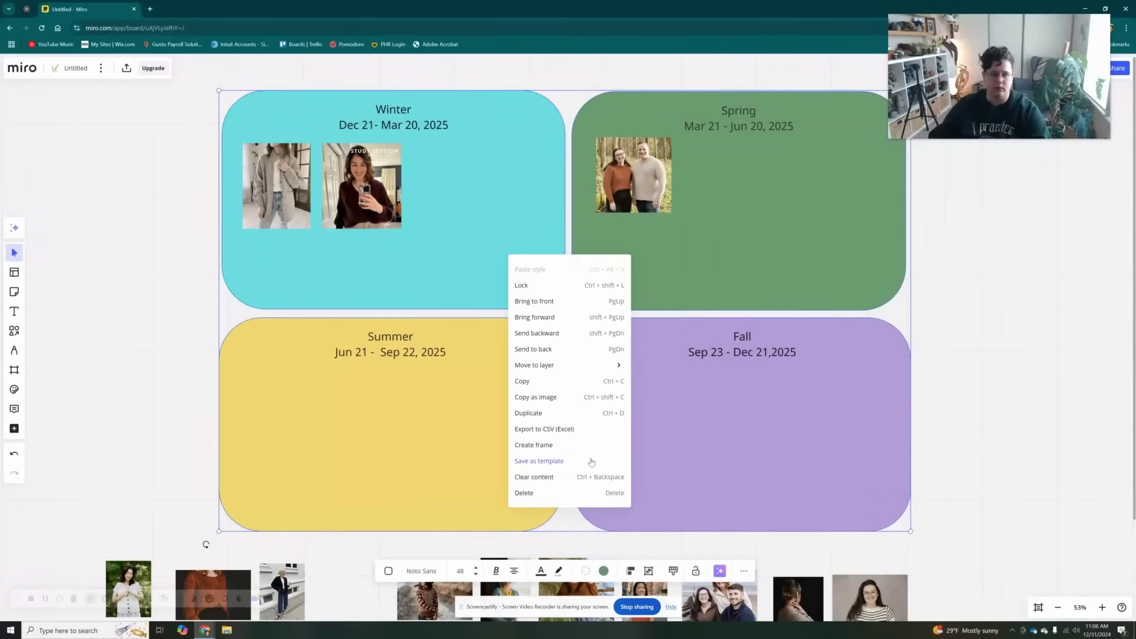
click(561, 288)
click(931, 357)
Step: Reposition the couple's sweater photo so it straddles the border between the Winter and Spring boxes
click(658, 196)
drag(658, 197, 638, 196)
scroll(637, 195, up, 5)
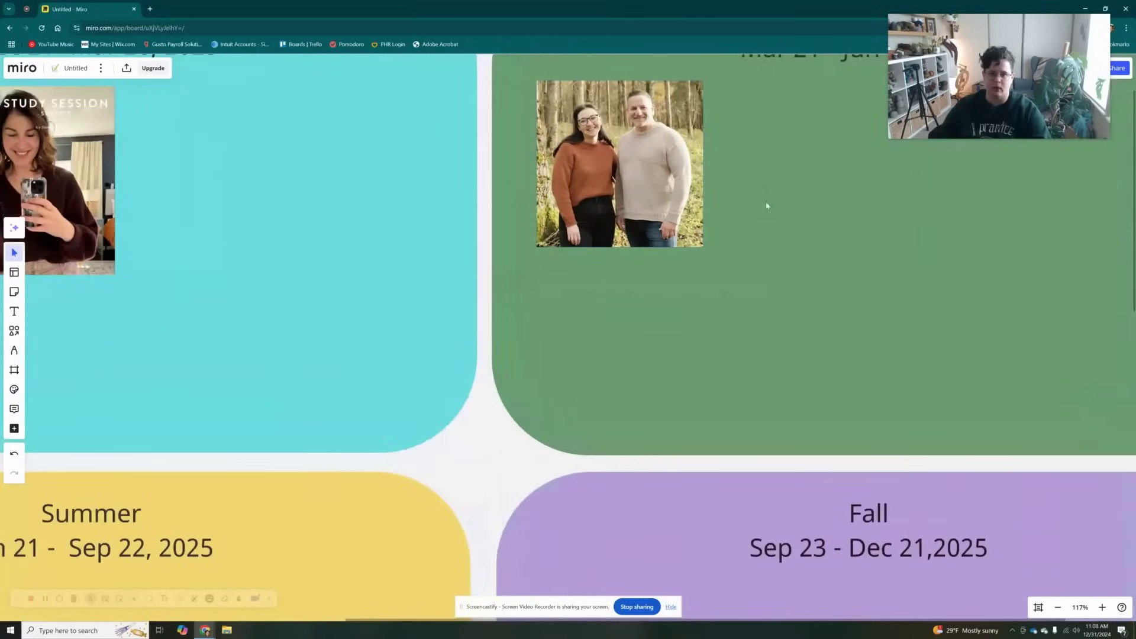
drag(746, 193, 722, 269)
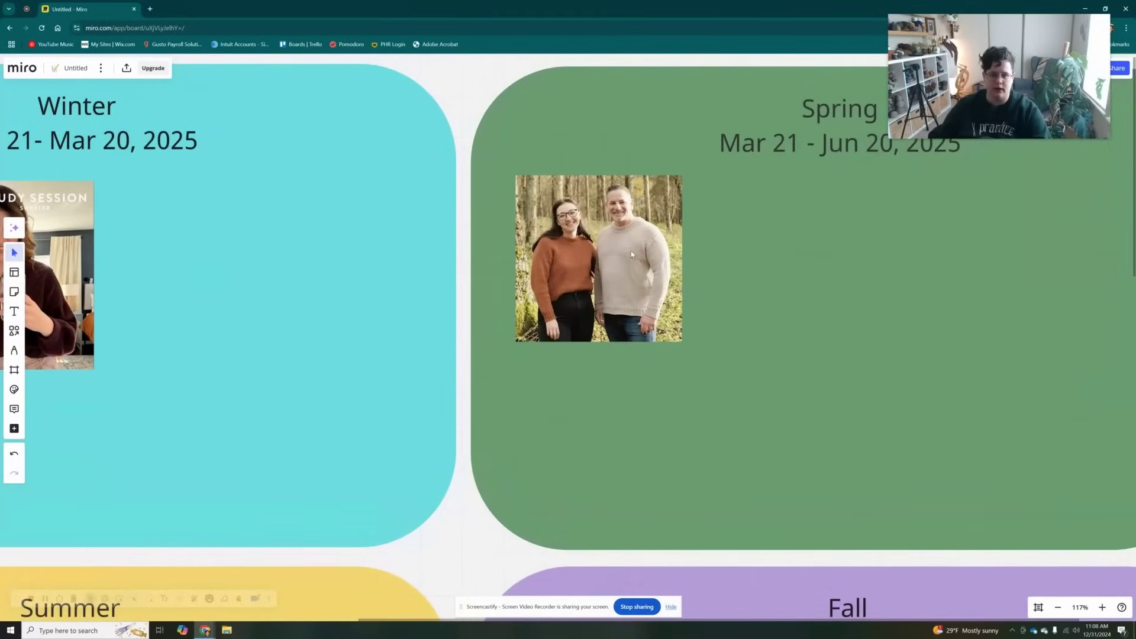
click(610, 271)
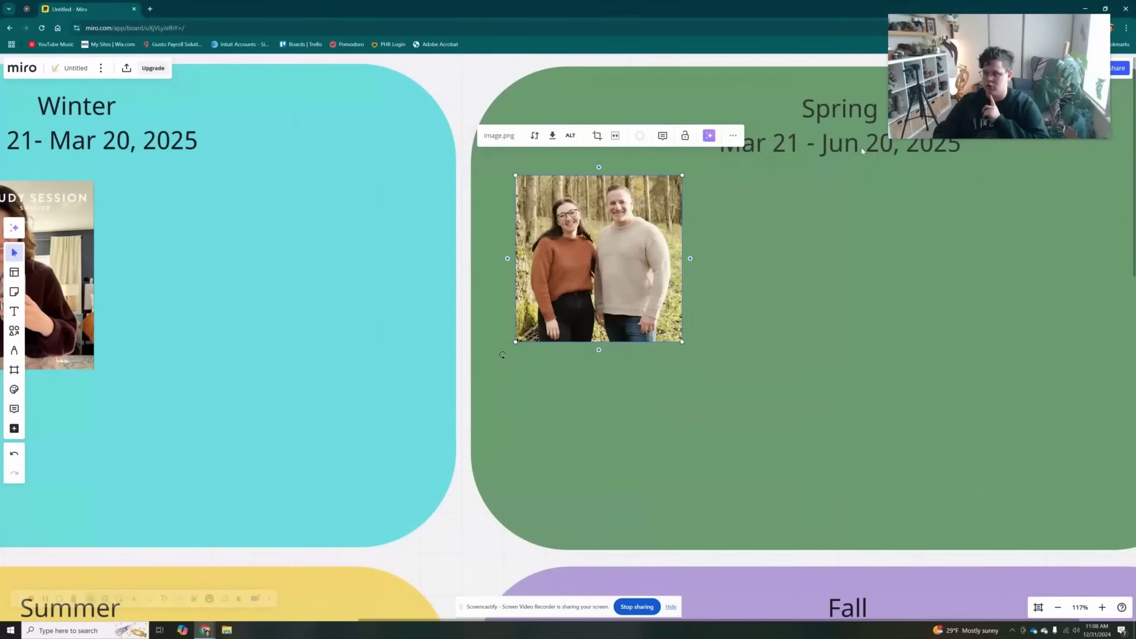
click(761, 206)
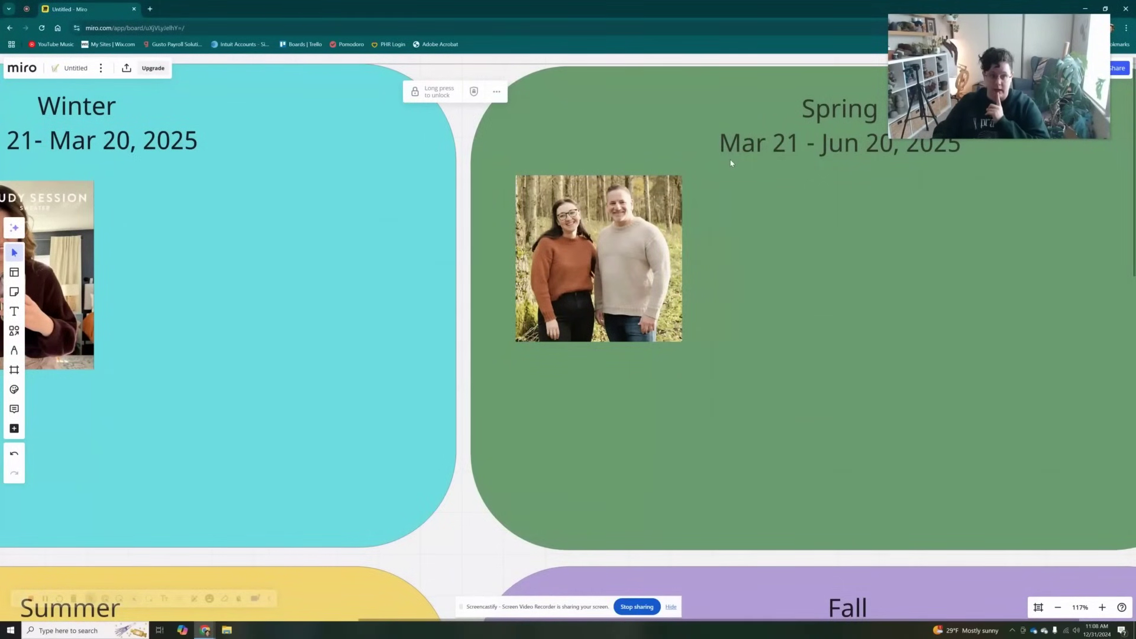
drag(600, 255, 481, 250)
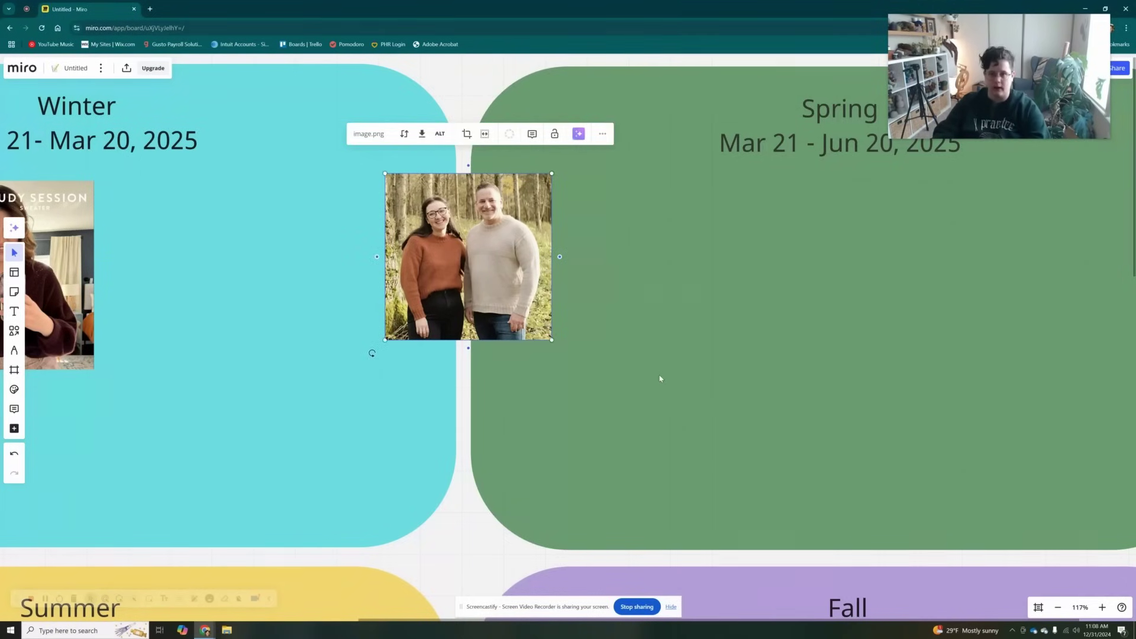
Step: Move the Summer and Fall boxes together to follow Spring, so all four seasons form one horizontal row
scroll(660, 379, down, 5)
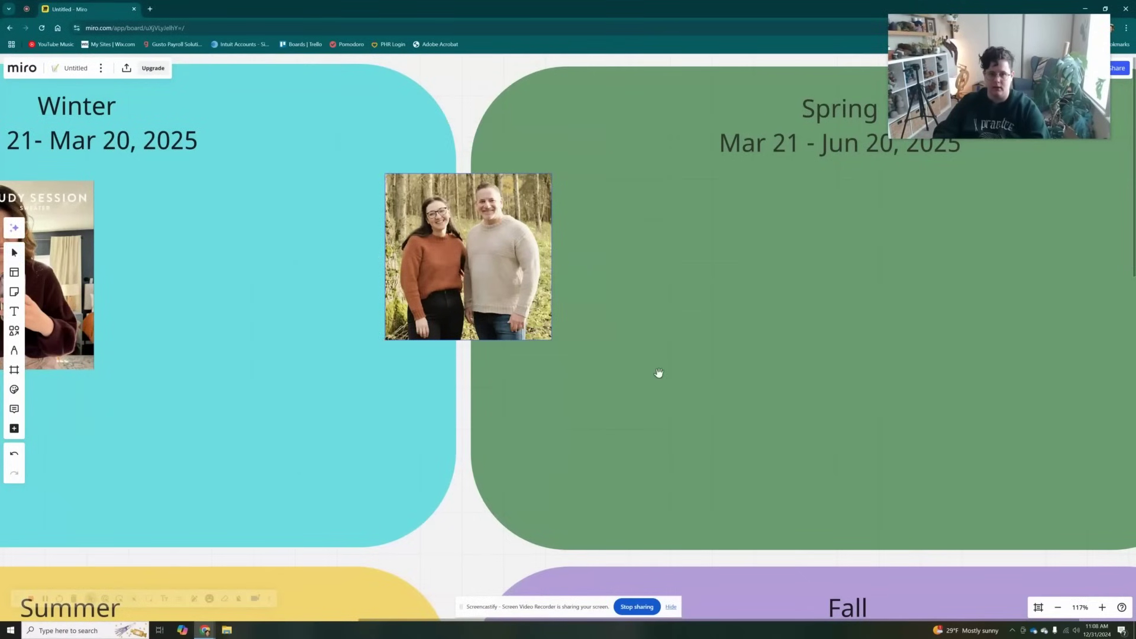
click(704, 453)
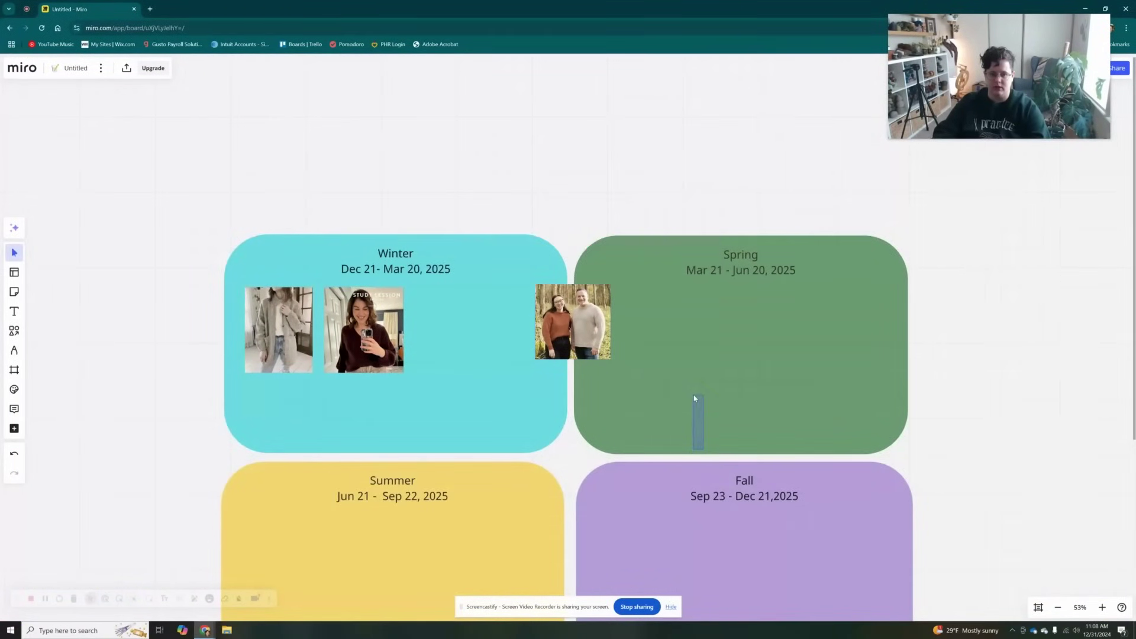
drag(945, 490, 835, 297)
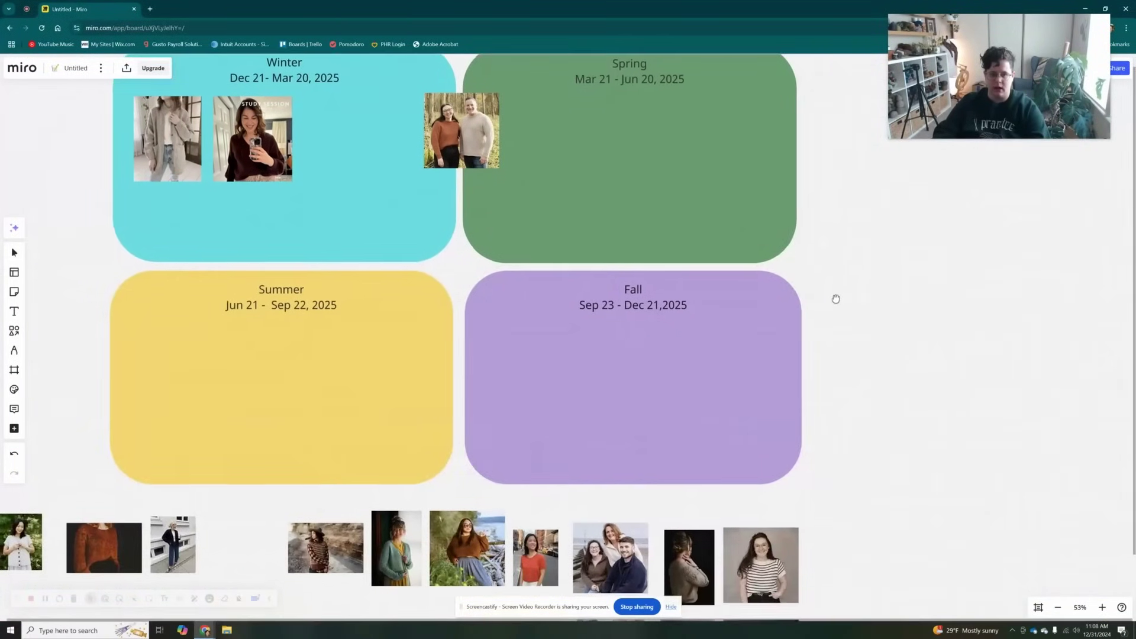
scroll(978, 406, down, 2)
click(667, 401)
shift+click(555, 407)
drag(494, 412, 1050, 231)
Step: Select all the unsorted pattern photos and move them together directly beneath the row of season boxes
key(space)
drag(972, 382, 882, 289)
drag(794, 561, 104, 394)
drag(615, 432, 978, 264)
drag(743, 363, 743, 352)
key(space)
drag(710, 444, 512, 589)
click(511, 555)
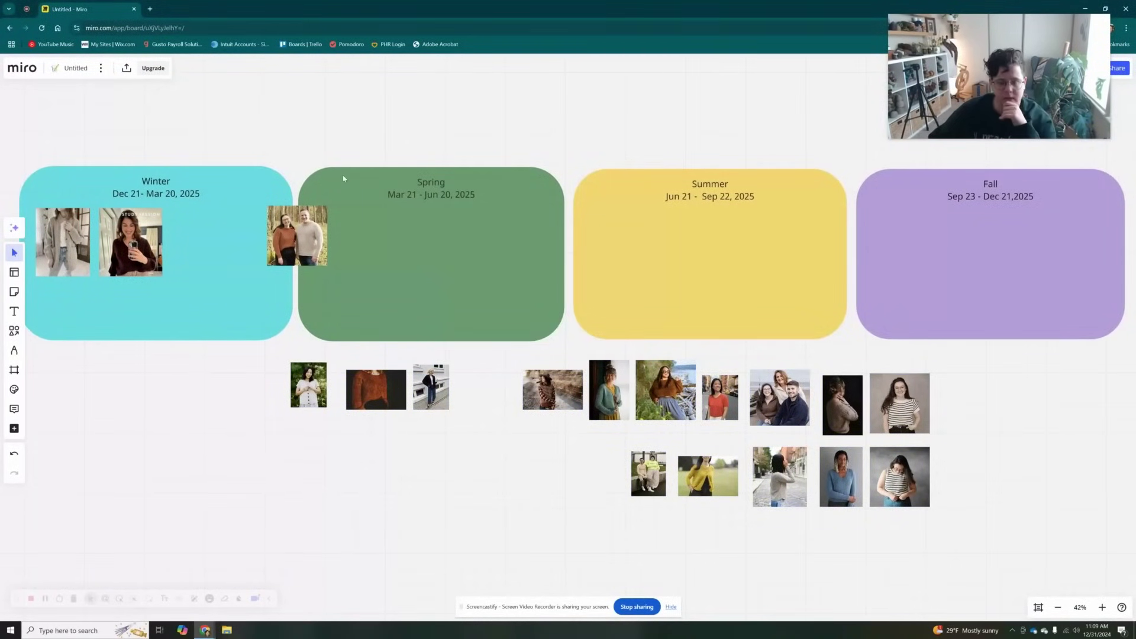
Step: Move the Tolsta Tank, Tolsta Tee and red tee photos from the unsorted rows up to the Spring box
drag(319, 233, 318, 235)
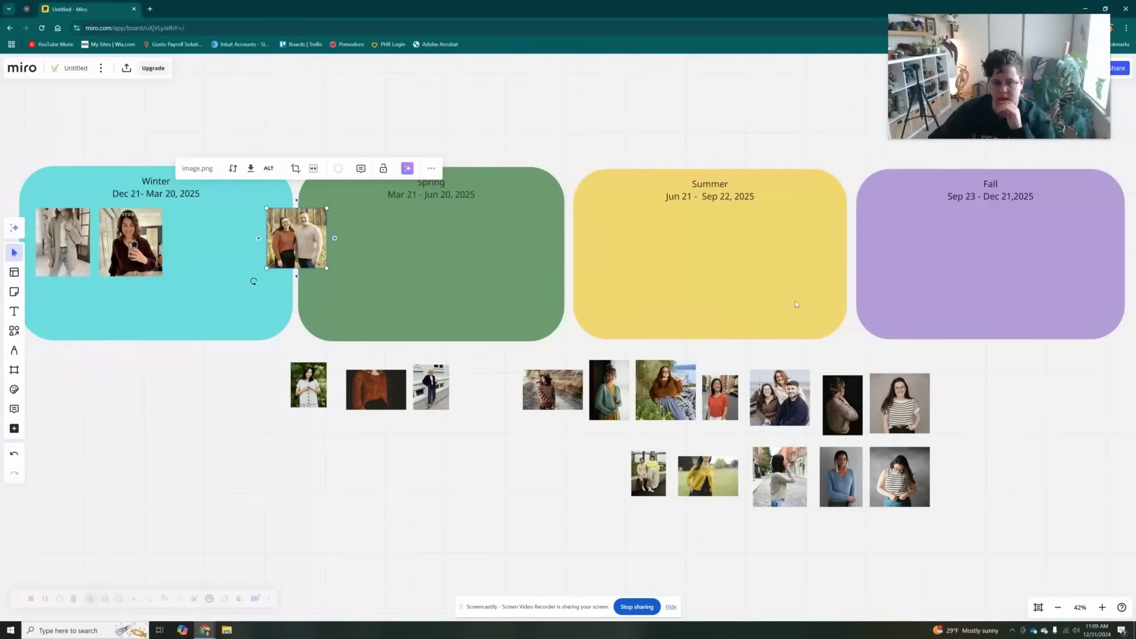
drag(910, 469, 493, 258)
drag(899, 403, 548, 267)
drag(721, 400, 427, 281)
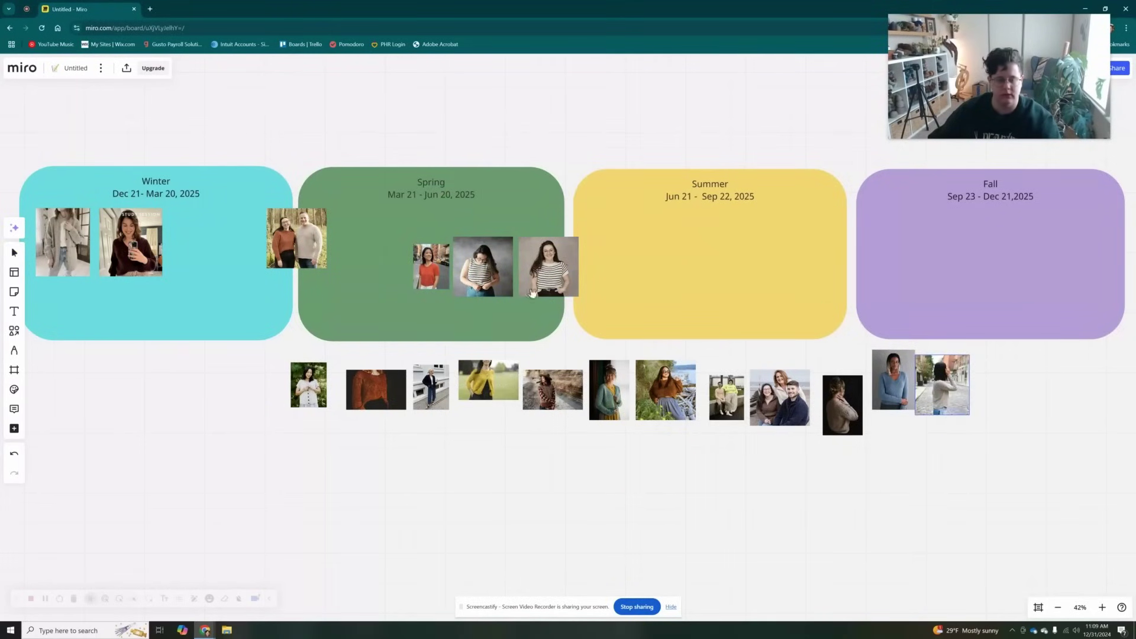
Step: Enlarge the red tee photo and place it near the start of the Spring box, beside the couple's photo
scroll(449, 269, up, 5)
scroll(454, 265, up, 3)
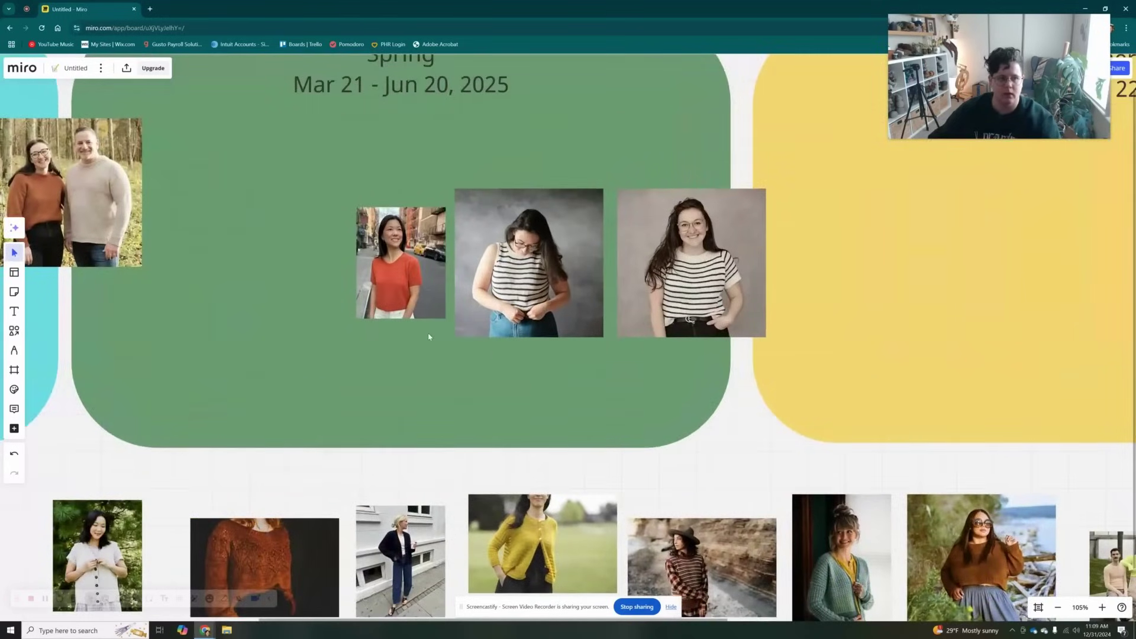
drag(446, 355, 473, 413)
scroll(492, 411, up, 2)
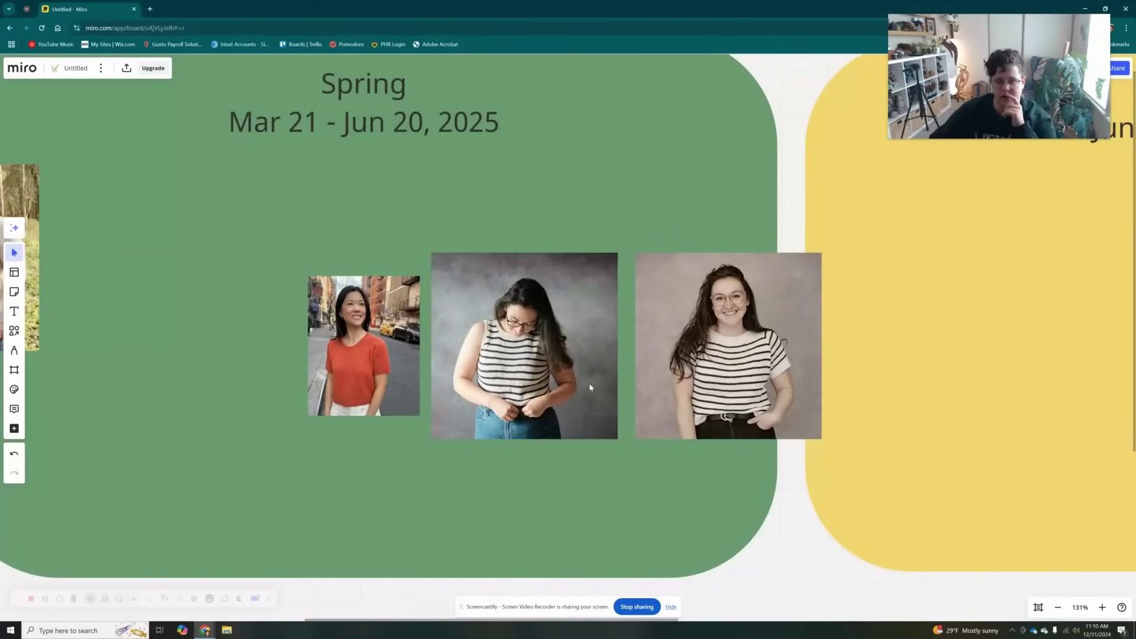
scroll(761, 359, down, 2)
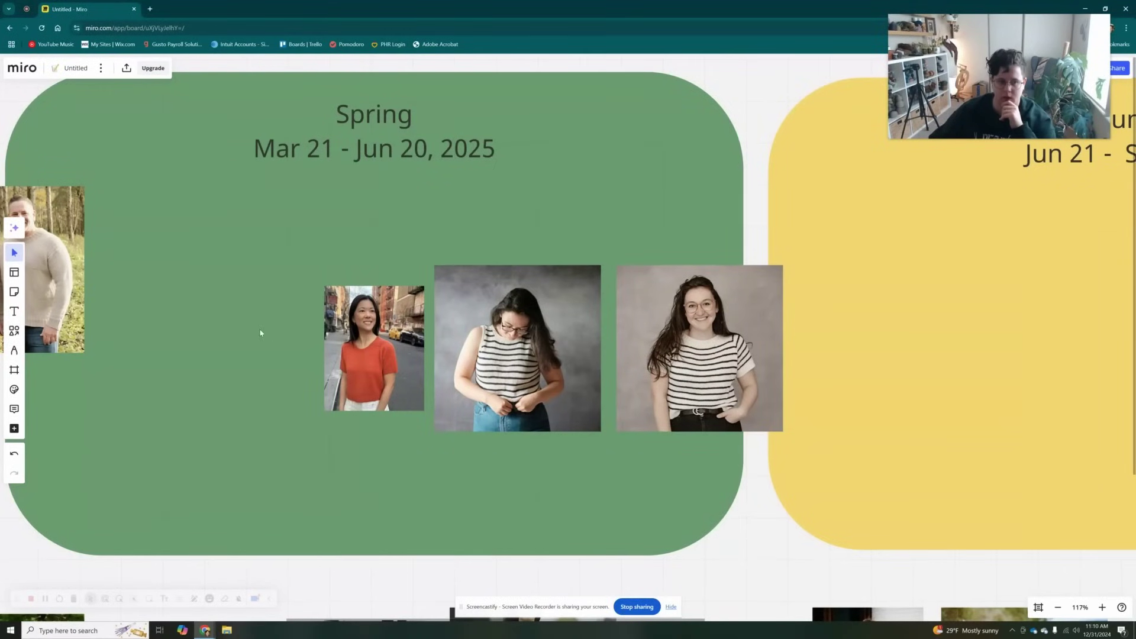
click(375, 360)
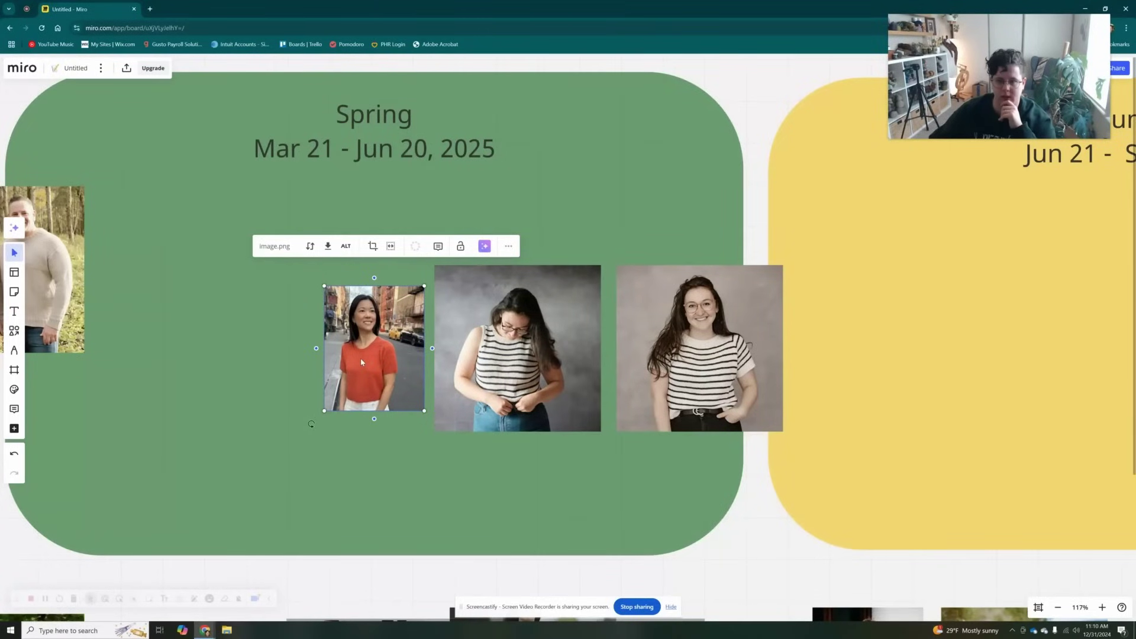
drag(422, 409, 454, 448)
drag(363, 403, 164, 306)
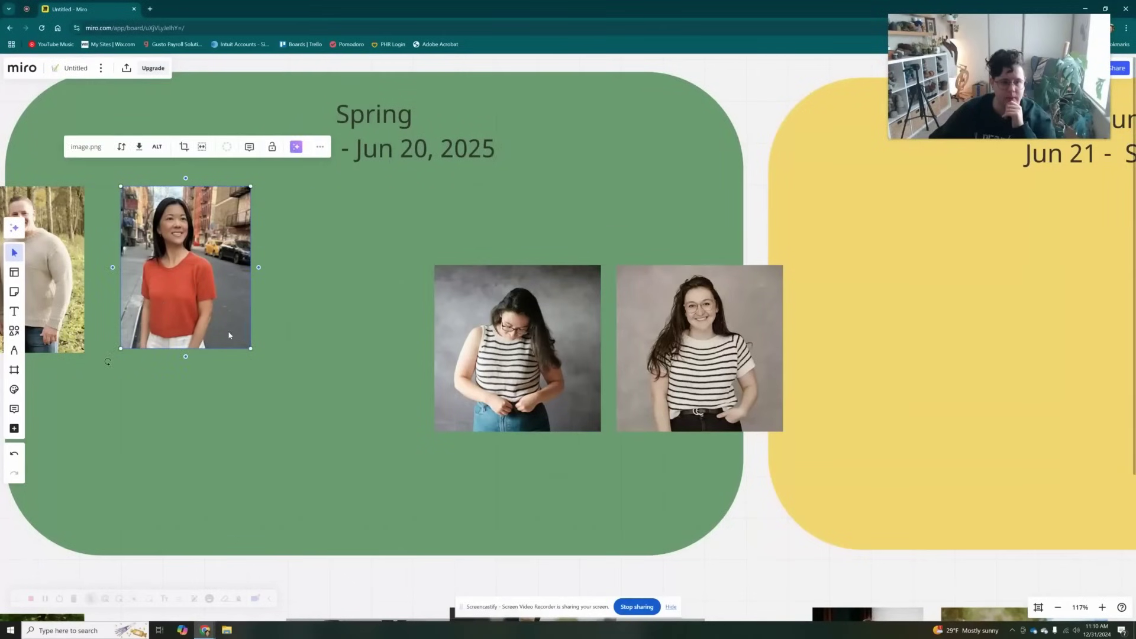
Step: Move the Tolsta Tank photo into the Summer box and place the Tolsta Tee photo across the Spring and Summer border
drag(484, 367, 869, 289)
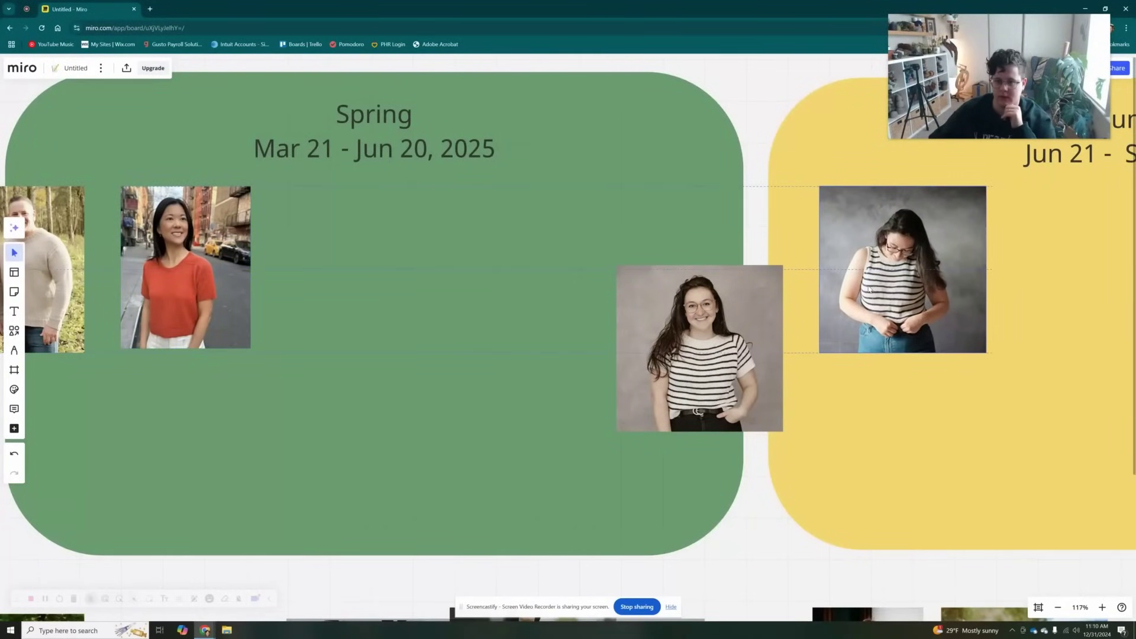
drag(705, 353, 767, 314)
drag(899, 300, 950, 303)
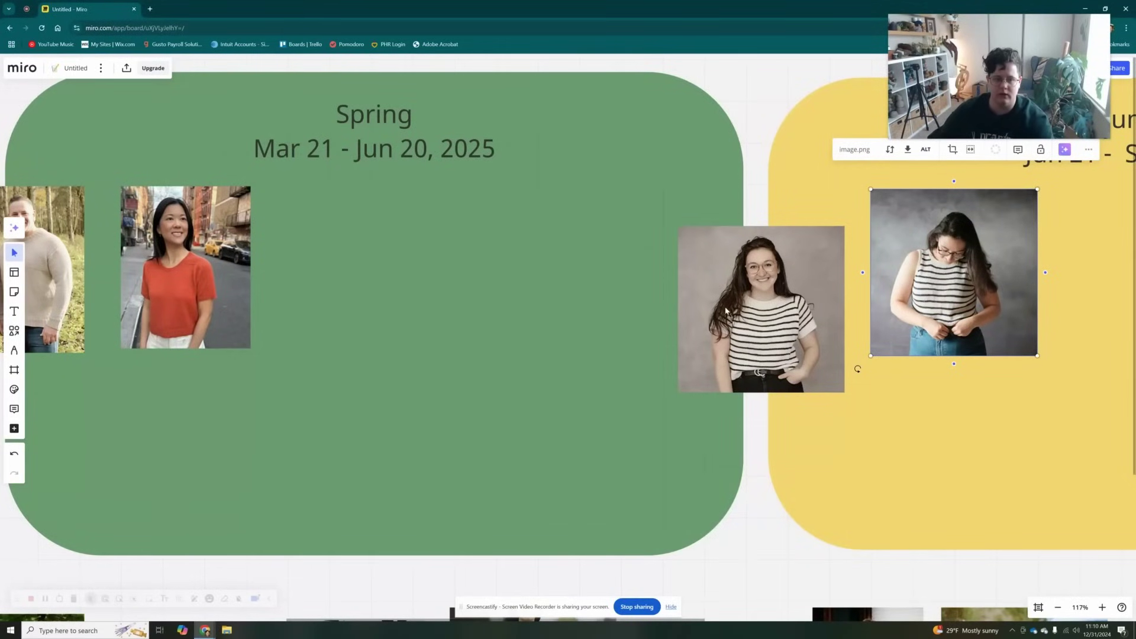
Step: Move the striped sweater photo with the hat from the unsorted row into the Winter box
scroll(726, 309, down, 6)
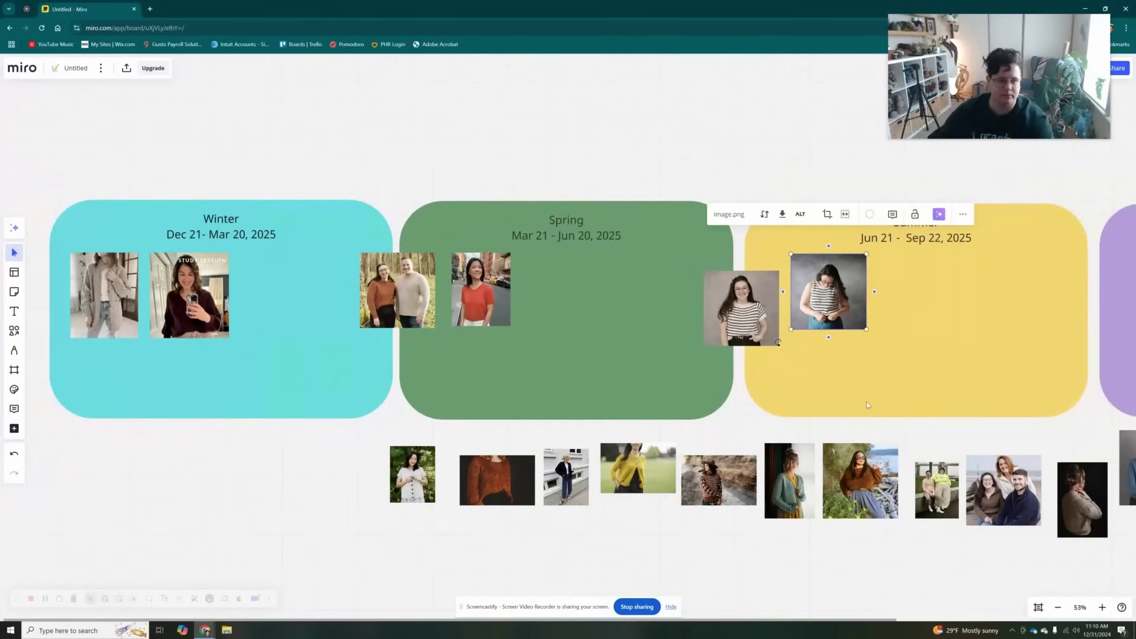
click(785, 430)
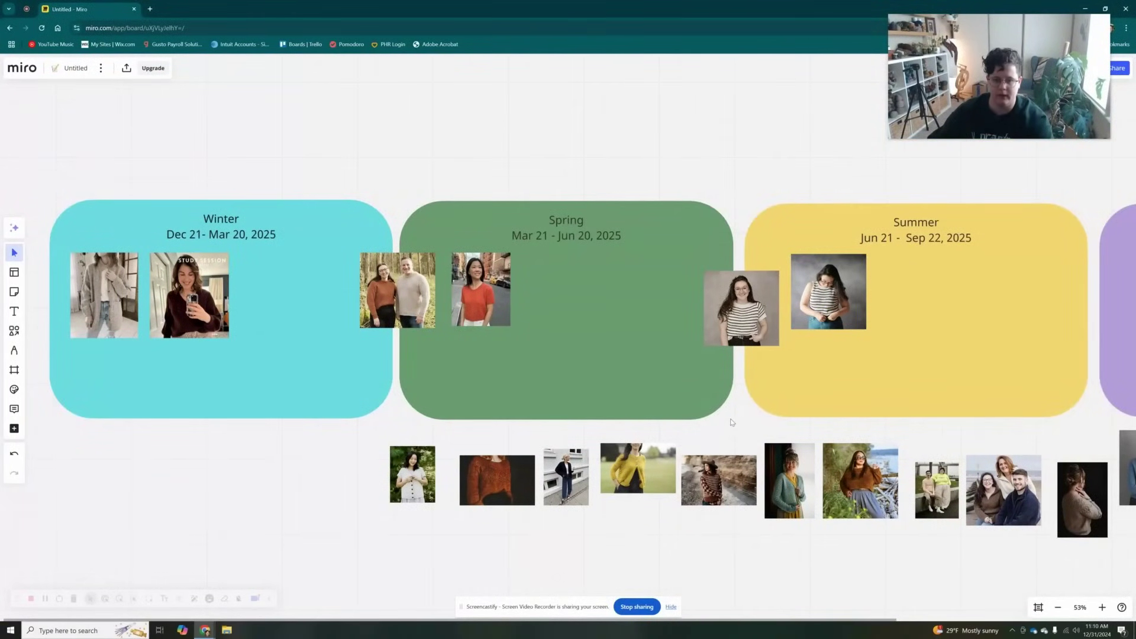
click(714, 504)
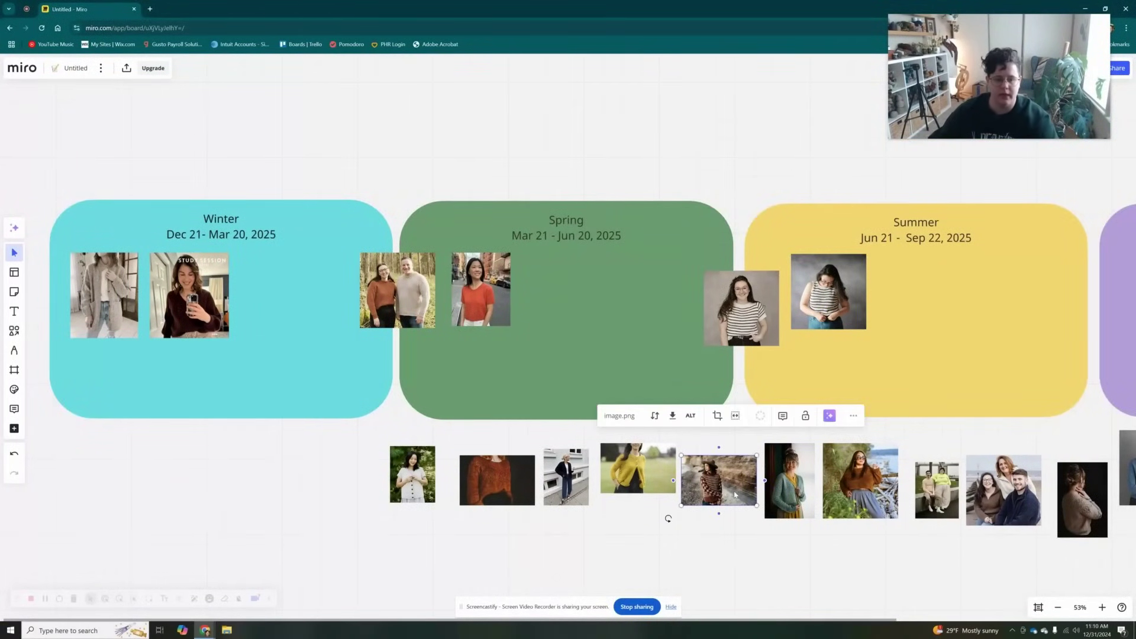
drag(721, 500, 313, 353)
click(313, 352)
scroll(279, 336, up, 10)
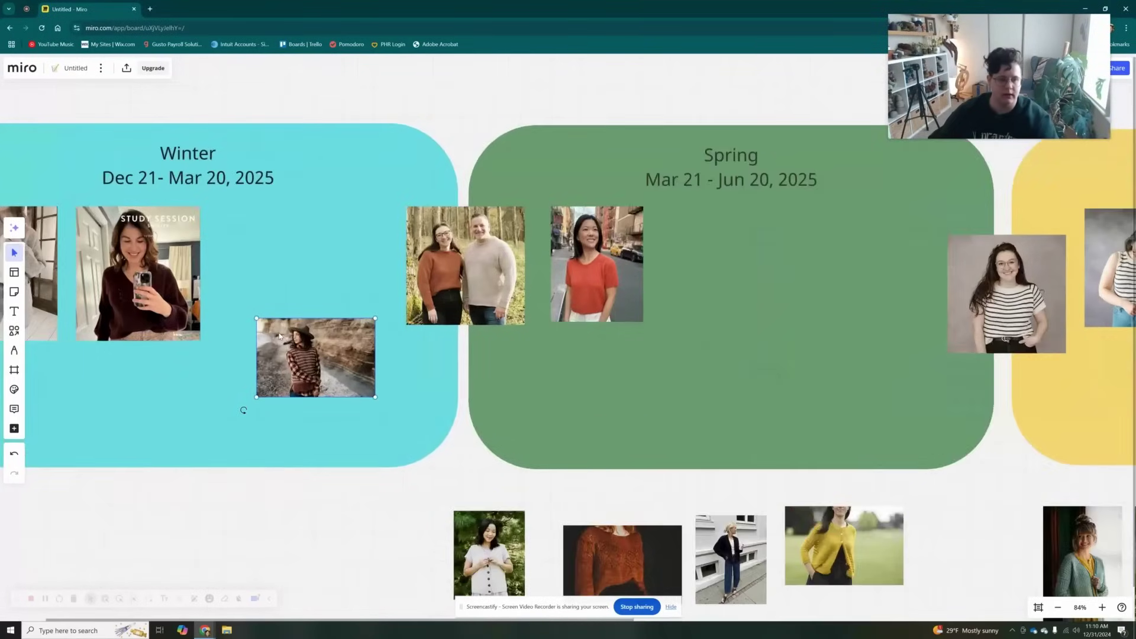
Step: Enlarge the photo of the woman with the hat and place it beside the Study Session sweater photo in Winter
scroll(279, 336, up, 1)
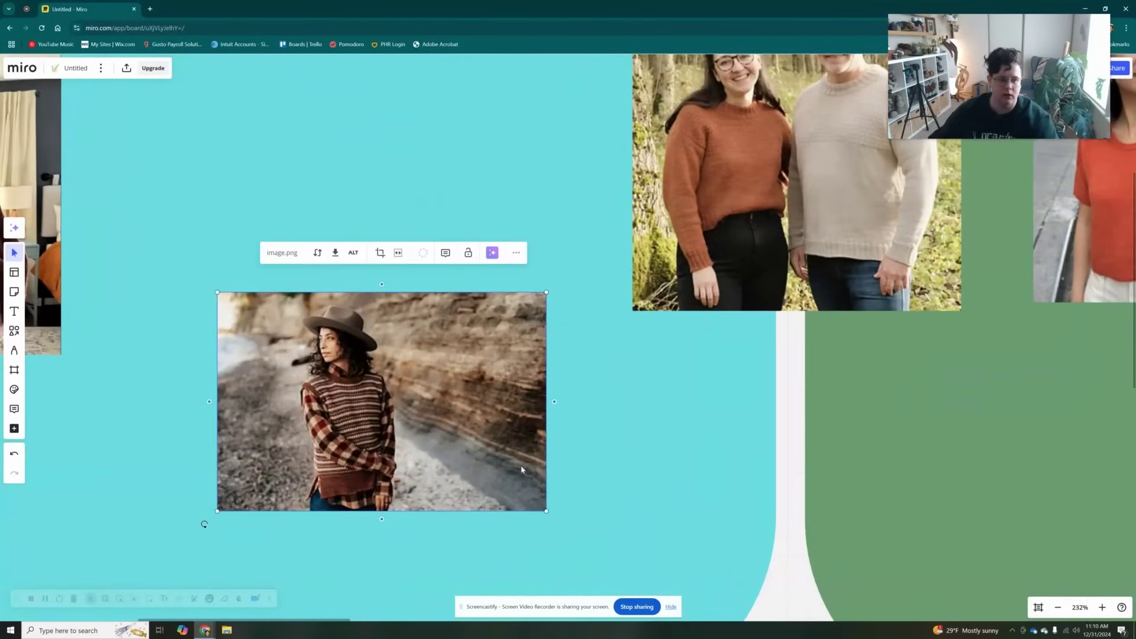
drag(541, 509, 651, 581)
drag(449, 464, 326, 232)
click(176, 422)
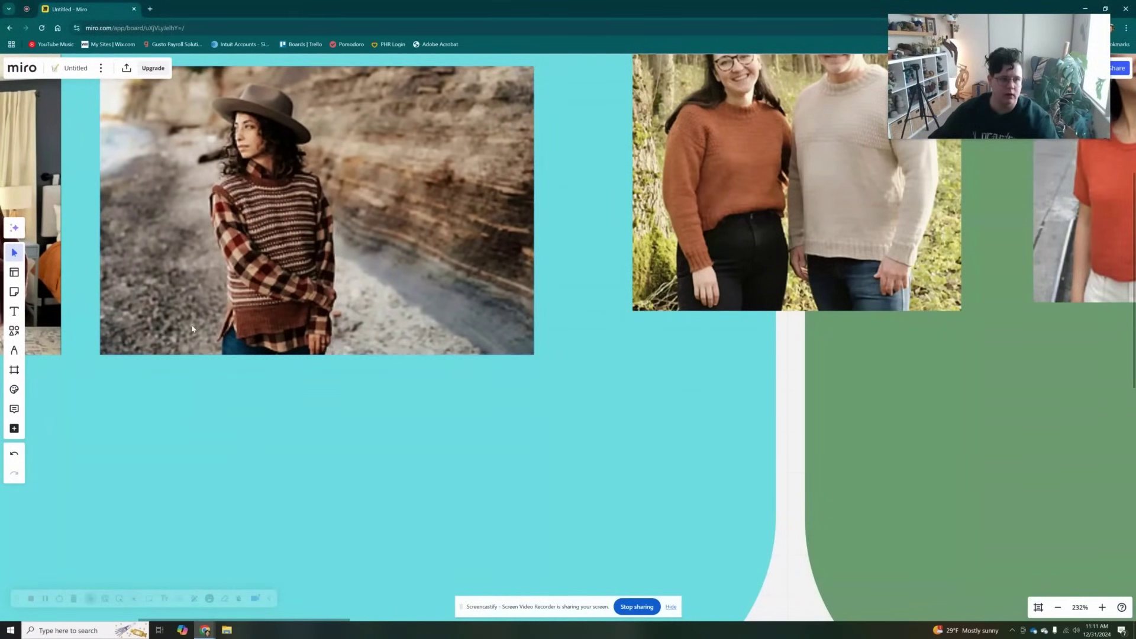
scroll(178, 355, down, 2)
drag(170, 355, 462, 425)
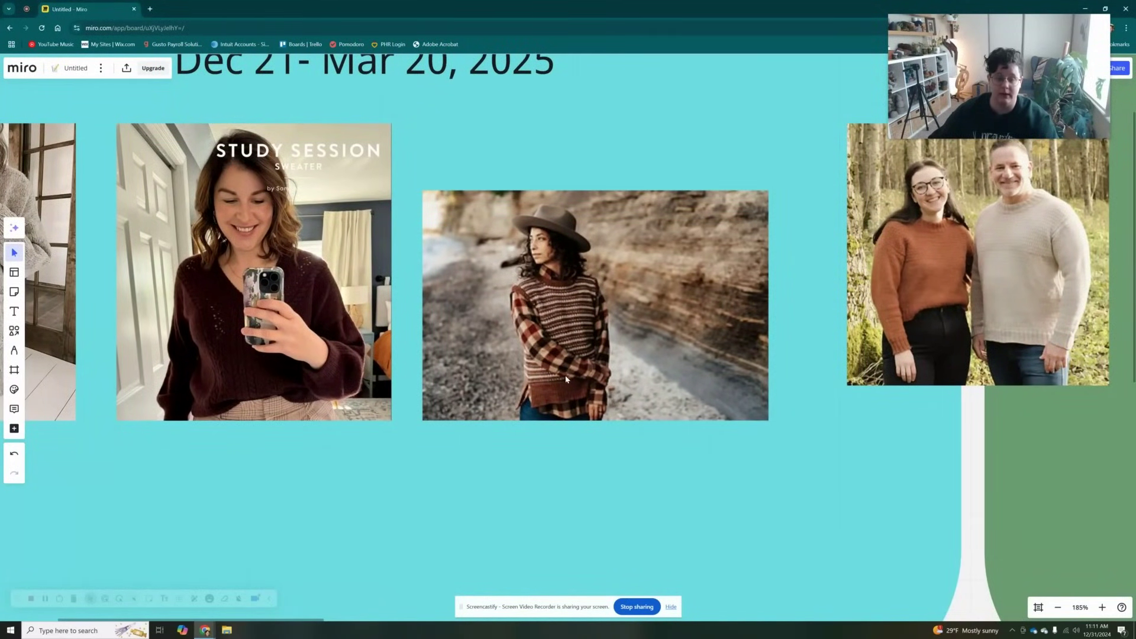
scroll(566, 380, down, 1)
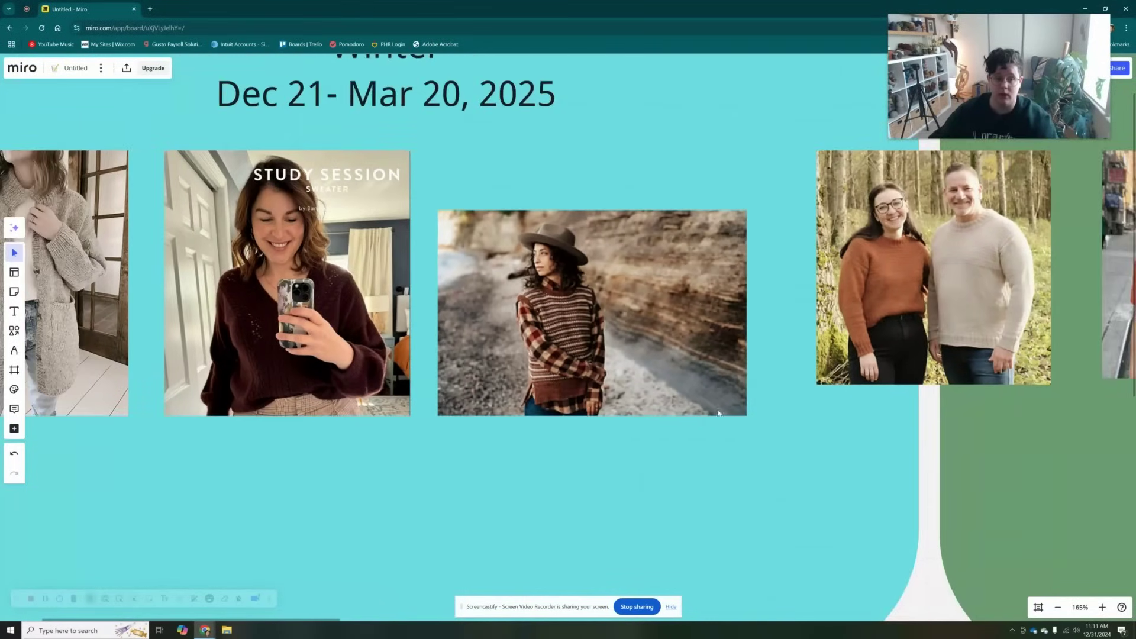
Step: Move the rust lace sweater photo from the unsorted row into the Spring box below the red tee and enlarge it
scroll(774, 470, down, 3)
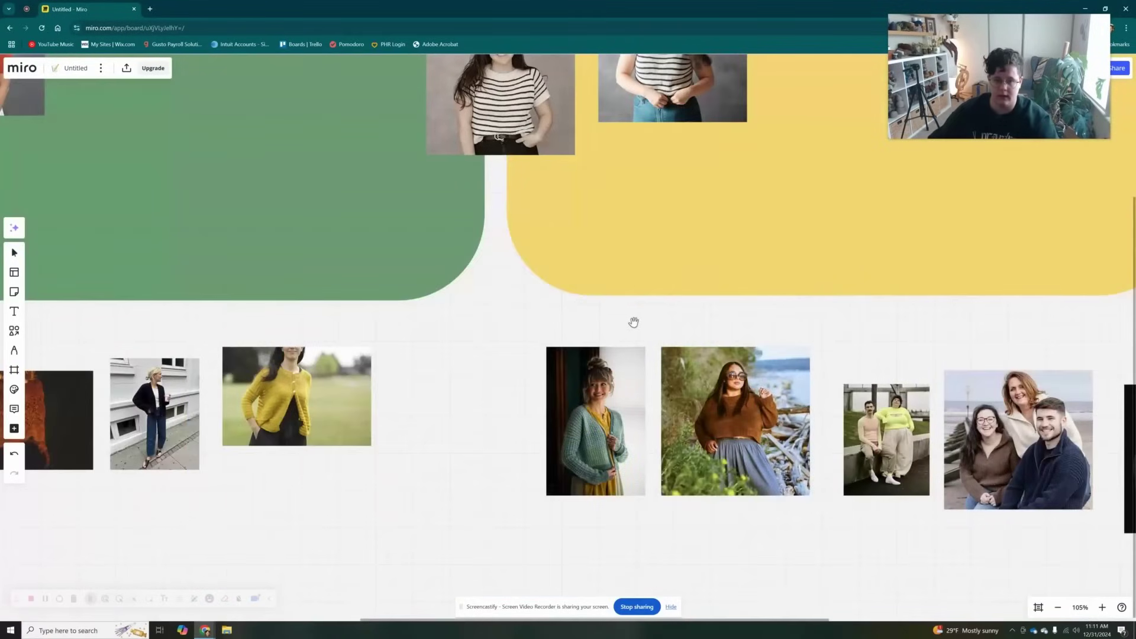
drag(634, 322, 931, 375)
scroll(931, 375, down, 2)
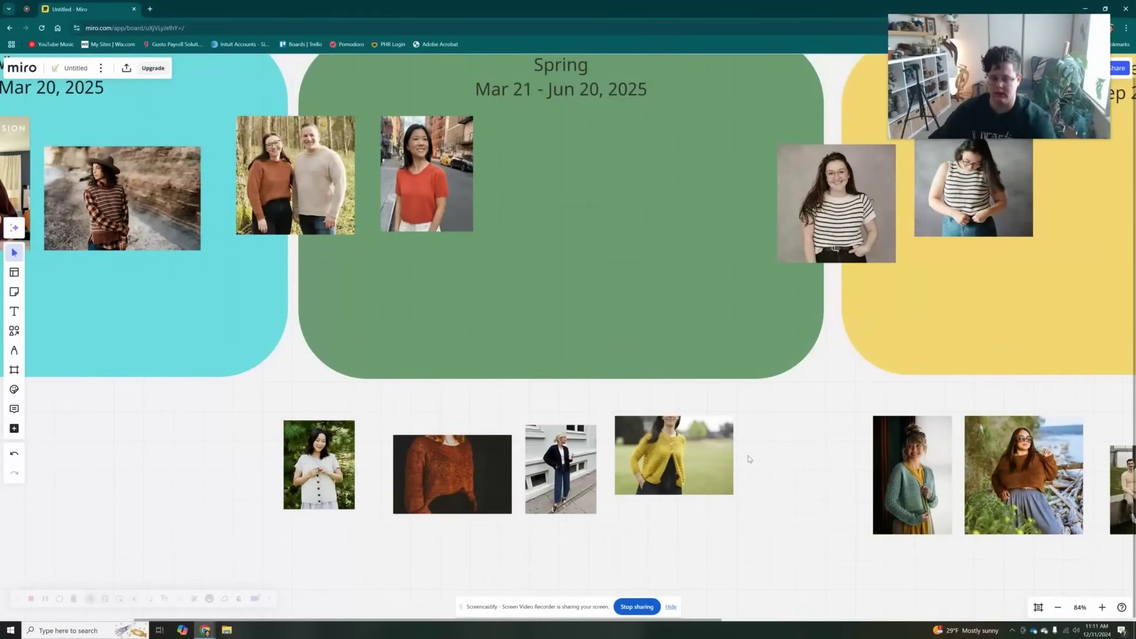
scroll(749, 459, down, 2)
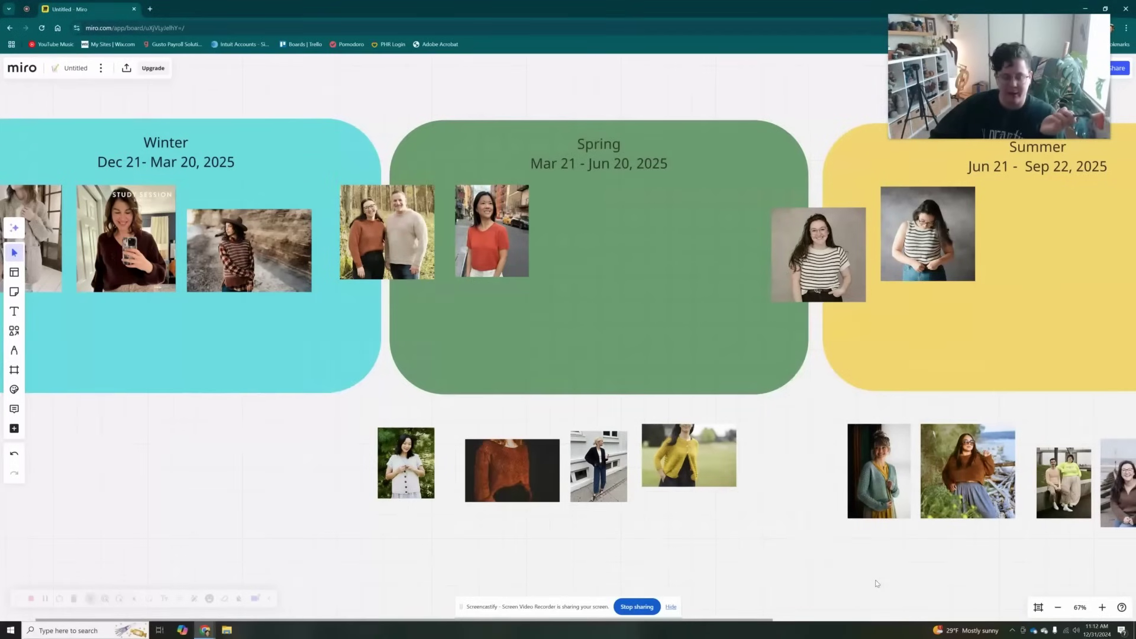
drag(513, 470, 458, 320)
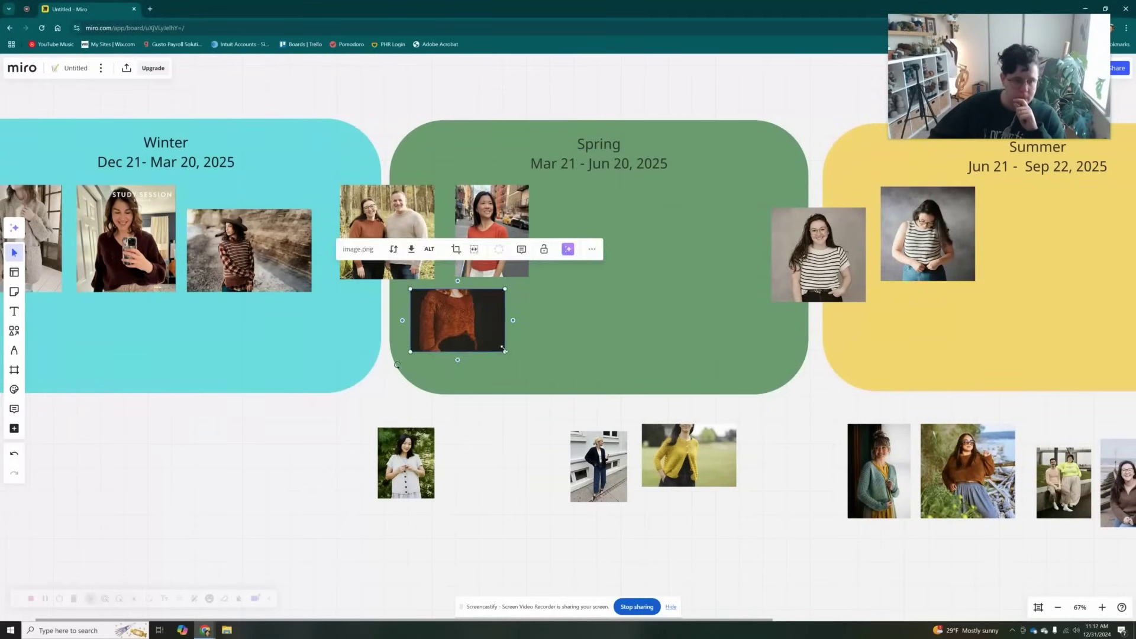
drag(506, 353, 549, 381)
Step: Move the yellow cardigan photo into the Summer box beside the Tolsta Tank photo and enlarge it
drag(690, 455, 1032, 215)
drag(1079, 247, 1123, 275)
click(721, 520)
Step: Sort the teal cardigan and family photos into Fall, the brown sweater photo into Spring and the seated pair's photo into Summer
scroll(800, 541, down, 3)
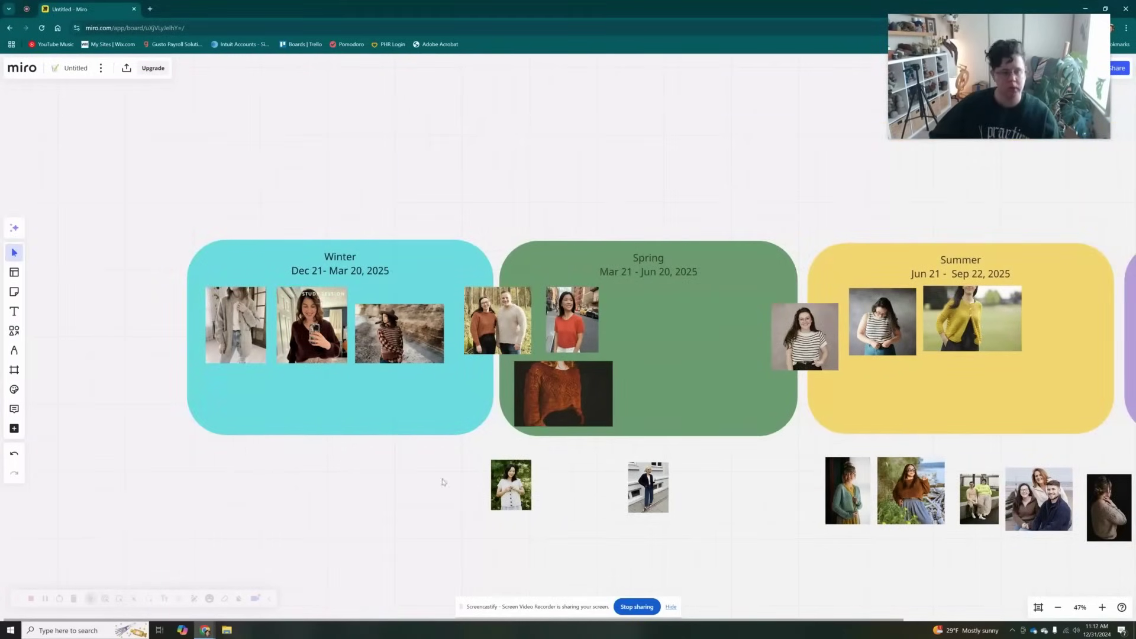
drag(839, 586, 609, 490)
scroll(609, 489, down, 1)
drag(617, 405, 881, 307)
drag(793, 420, 1040, 307)
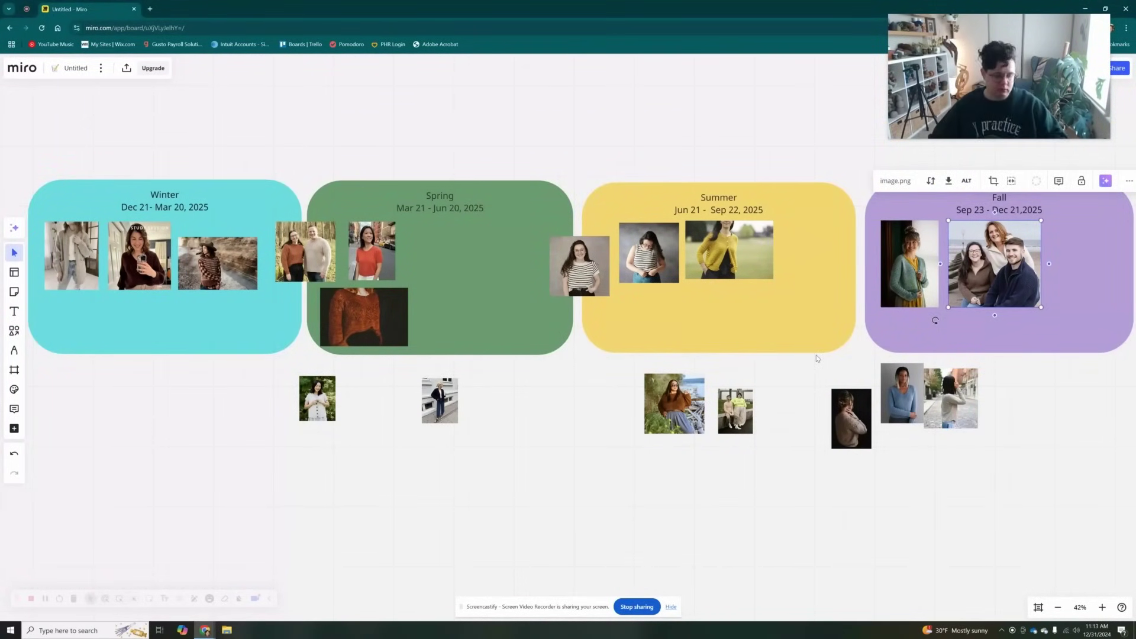
drag(673, 404, 447, 252)
drag(735, 411, 807, 247)
Step: Move the remaining unsorted photos from below the season boxes to the empty area above them
drag(851, 418, 564, 428)
drag(902, 392, 629, 425)
drag(950, 398, 706, 130)
drag(266, 360, 686, 479)
drag(439, 400, 425, 109)
Step: Stretch all four season boxes downward together to roughly double their height and lock them
click(464, 335)
shift+click(178, 332)
shift+click(719, 326)
shift+click(999, 331)
drag(237, 355, 237, 570)
click(759, 139)
click(710, 164)
Step: Enlarge the Winter and Spring photos and arrange them in two rows, with the hat and rust sweater photos in the second rows
drag(265, 292, 419, 339)
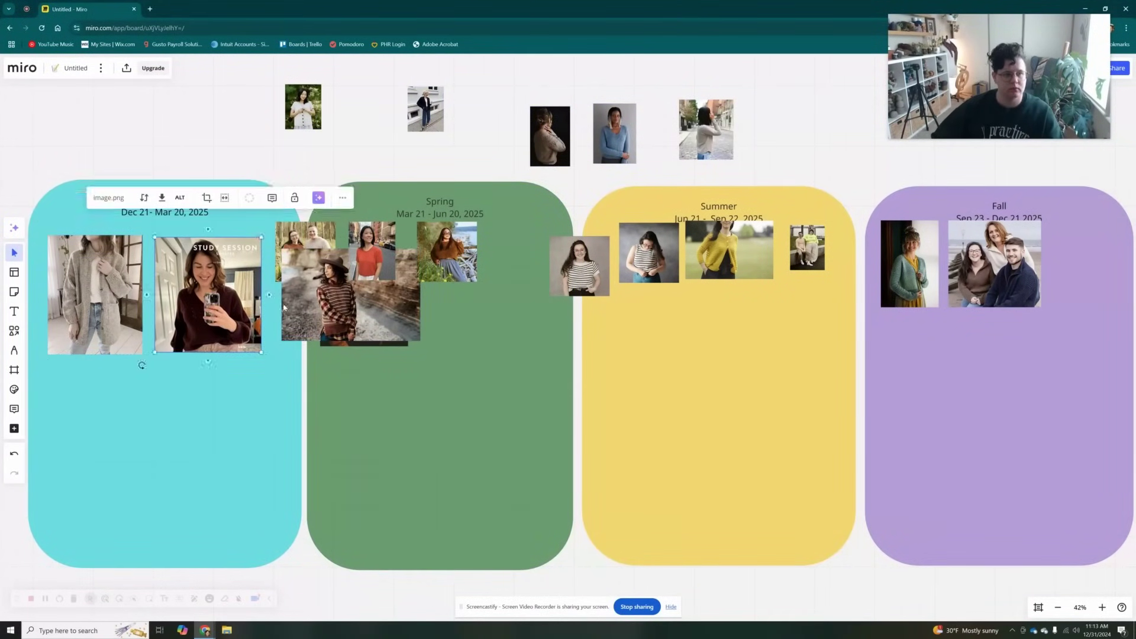
drag(351, 296, 117, 408)
drag(477, 347, 637, 473)
drag(425, 282, 391, 289)
drag(577, 282, 502, 290)
drag(407, 422, 439, 426)
drag(306, 252, 299, 422)
drag(329, 451, 405, 528)
drag(440, 418, 473, 417)
drag(385, 475, 423, 450)
Step: Enlarge and rearrange the Summer and Fall photos, placing the yellow cardigan below the Tolsta Tank and the seated pair beside it
drag(637, 325, 846, 220)
drag(824, 283, 706, 404)
drag(981, 272, 774, 270)
drag(808, 313, 1059, 237)
drag(925, 314, 929, 310)
Step: Place the enlarged Tolsta Tee photo low on the Spring and Summer border and the couple's photo low on the Winter and Spring border
drag(580, 266, 555, 492)
mouse_move(584, 521)
mouse_down()
mouse_move(644, 581)
mouse_move(581, 530)
mouse_up()
drag(304, 436, 304, 512)
drag(236, 444, 257, 466)
mouse_move(314, 523)
mouse_down()
mouse_move(312, 539)
mouse_move(312, 524)
mouse_up()
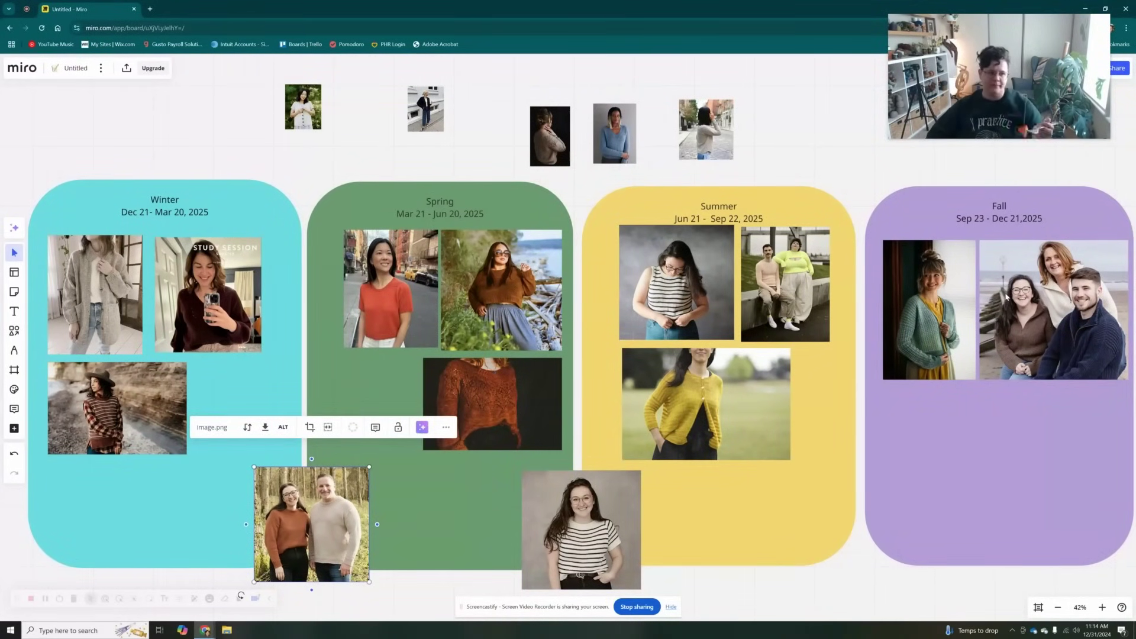
Step: Place the dark jacket photo enlarged below the red tee in Spring and regroup the button vest and beige sweater photos above the boxes
drag(425, 109, 416, 476)
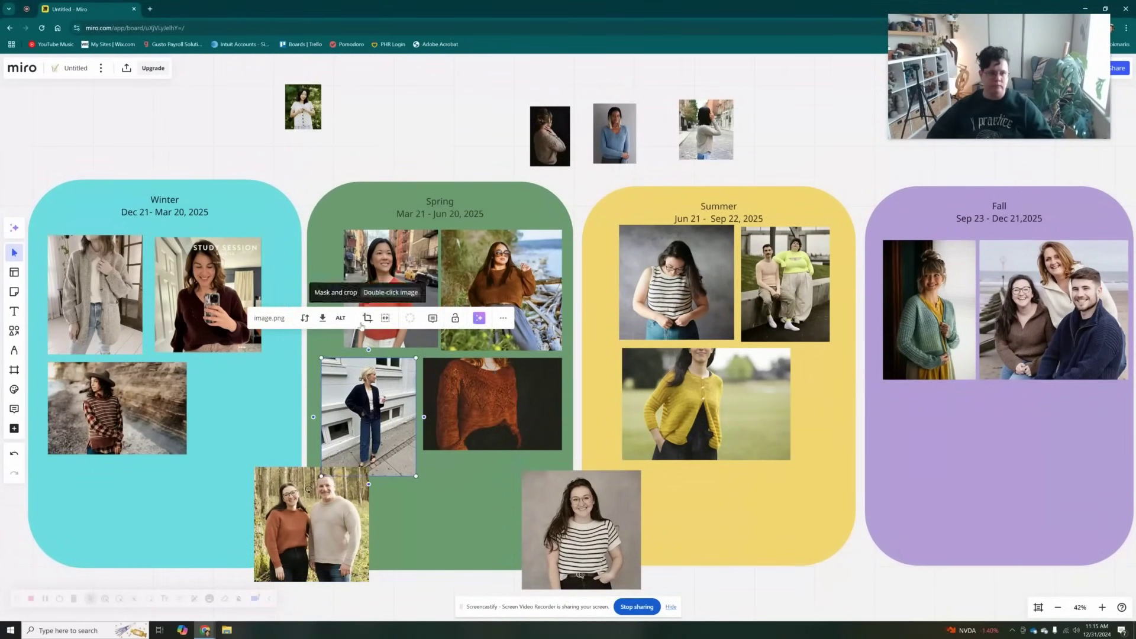
drag(303, 106, 496, 121)
drag(476, 146, 460, 168)
drag(549, 159, 396, 165)
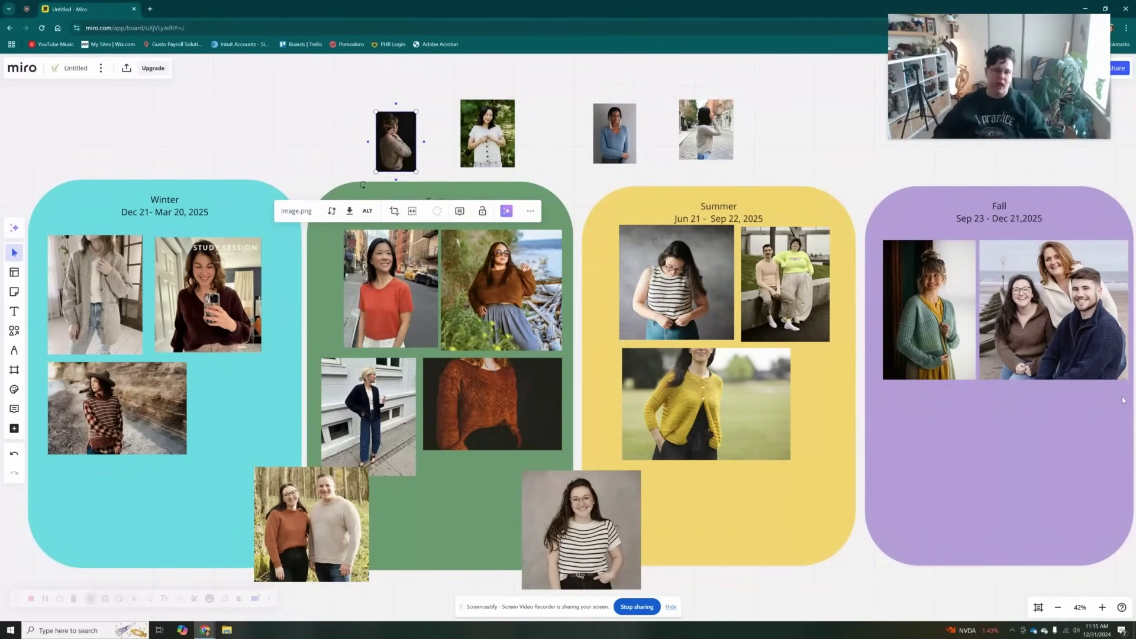
Step: Move the grey sweater street photo into Summer and the blue V-neck sweater photo into Fall, enlarging both
drag(706, 132, 747, 439)
drag(774, 468, 840, 539)
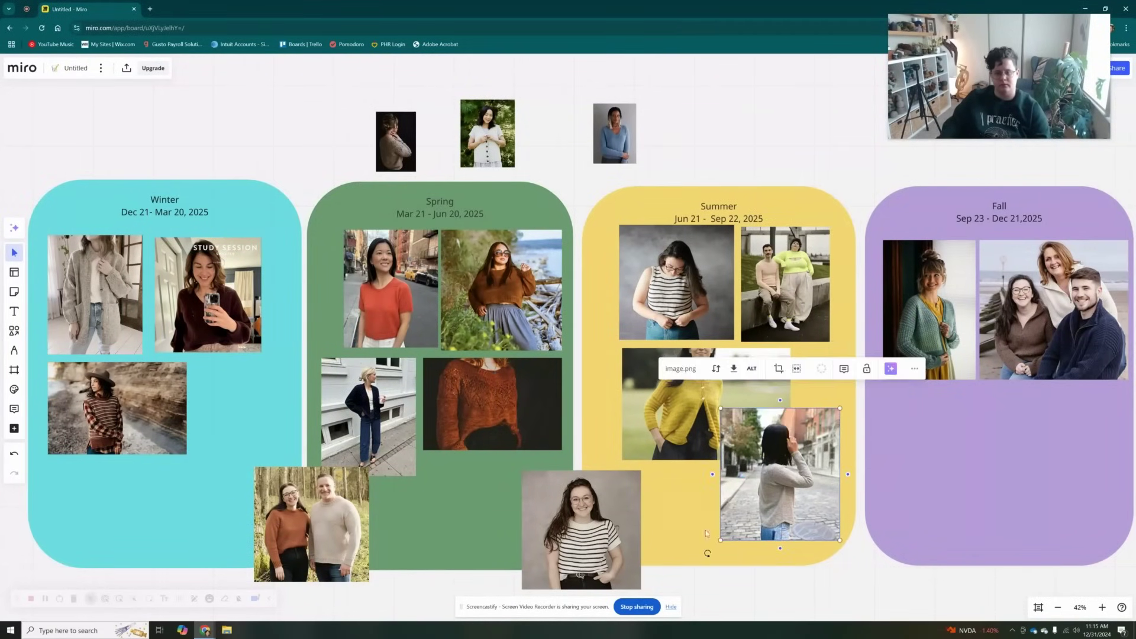
drag(694, 414, 673, 416)
click(693, 495)
drag(614, 134, 903, 415)
drag(924, 445, 984, 529)
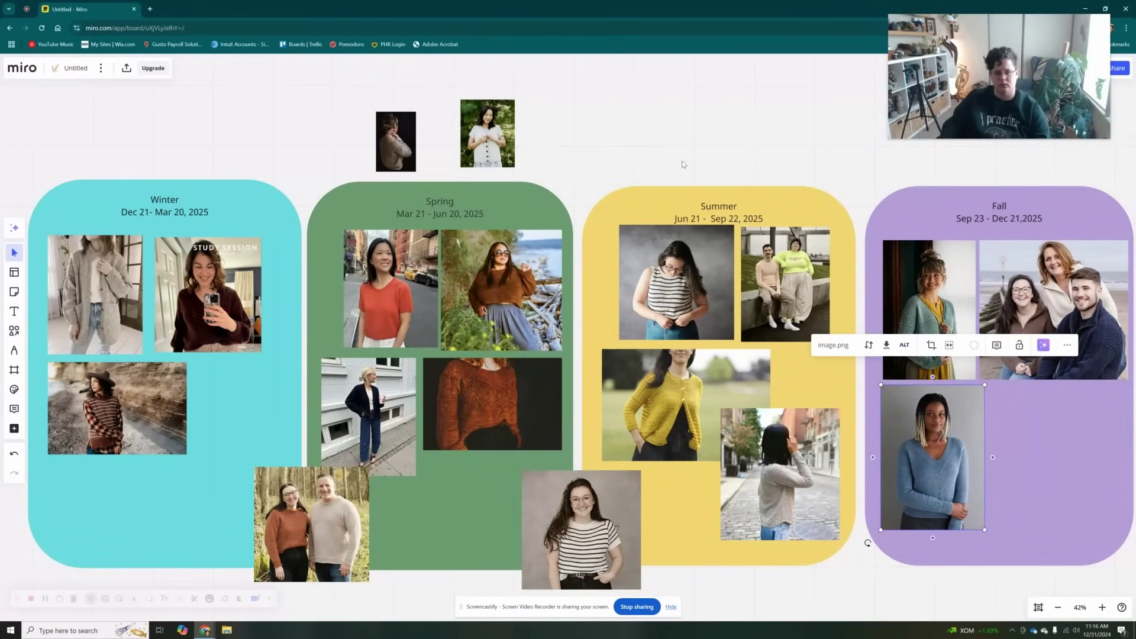
Step: Enlarge the button vest and beige lace sweater photos side by side above the season boxes
drag(470, 148, 598, 172)
drag(416, 171, 482, 300)
drag(447, 204, 530, 141)
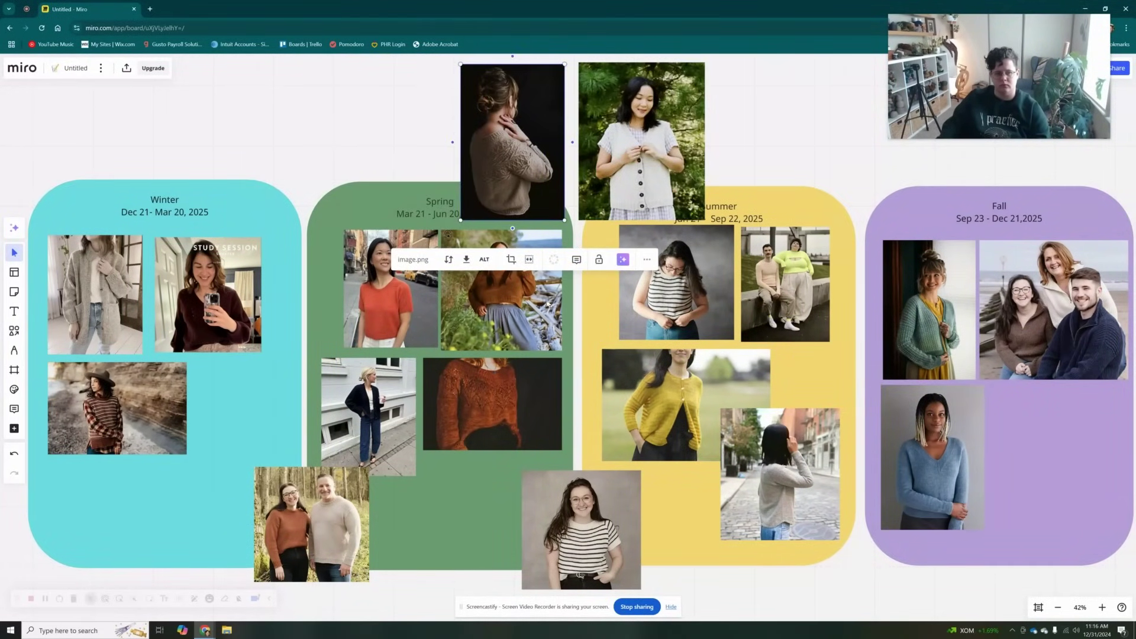
Step: Move the brown sweater photo from Spring to Winter's second row and put the button vest photo in its place beside the red tee
drag(503, 308, 217, 445)
drag(620, 191, 504, 325)
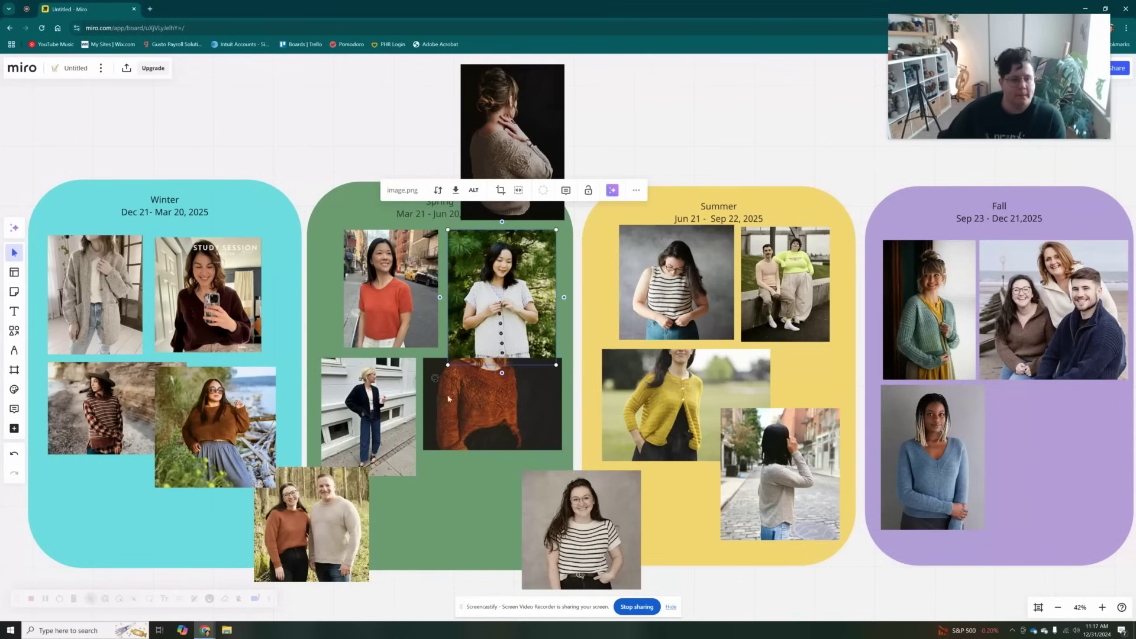
click(193, 485)
mouse_move(158, 485)
mouse_down()
mouse_move(173, 471)
mouse_move(154, 483)
mouse_up()
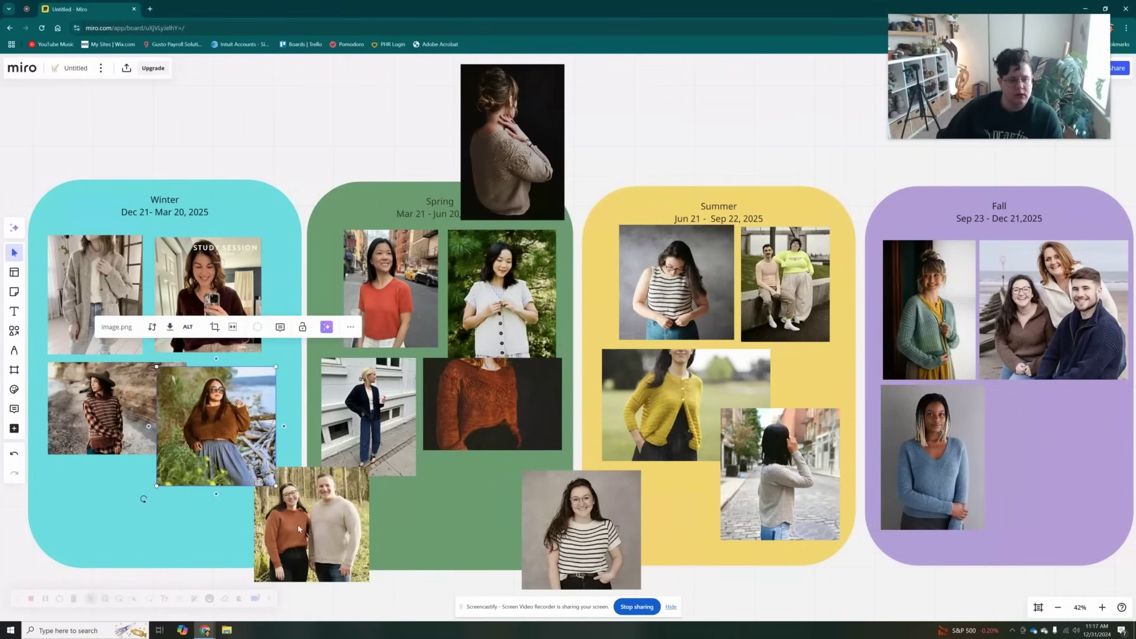
drag(299, 528, 299, 534)
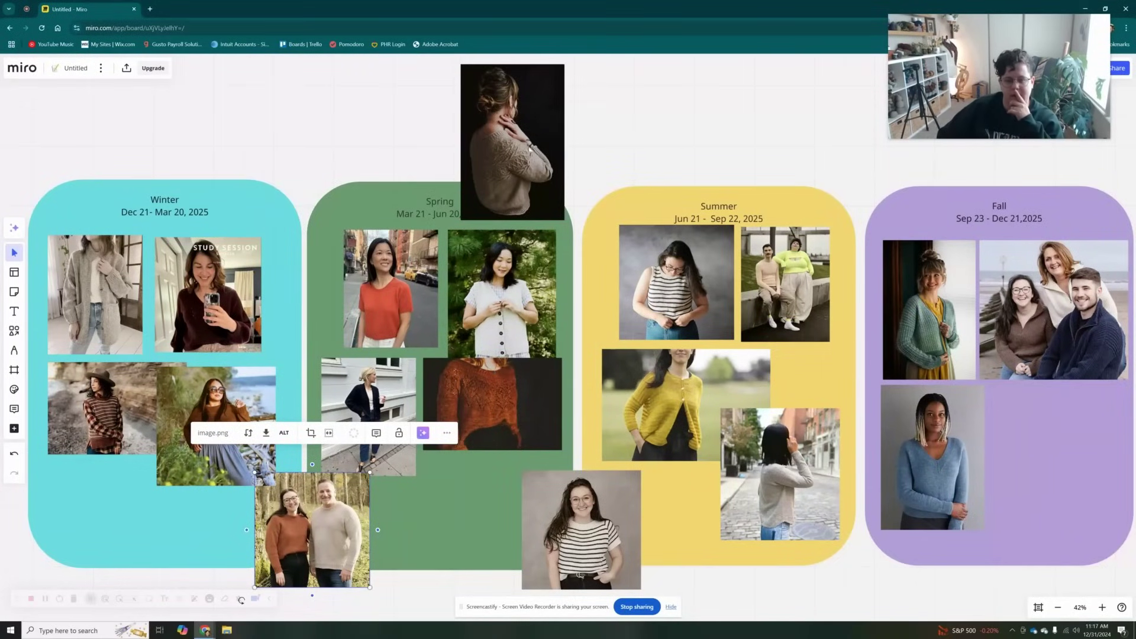
Step: Try the beige lace sweater photo beside the blue sweater in Fall, and return it above the boxes
drag(502, 163, 1028, 482)
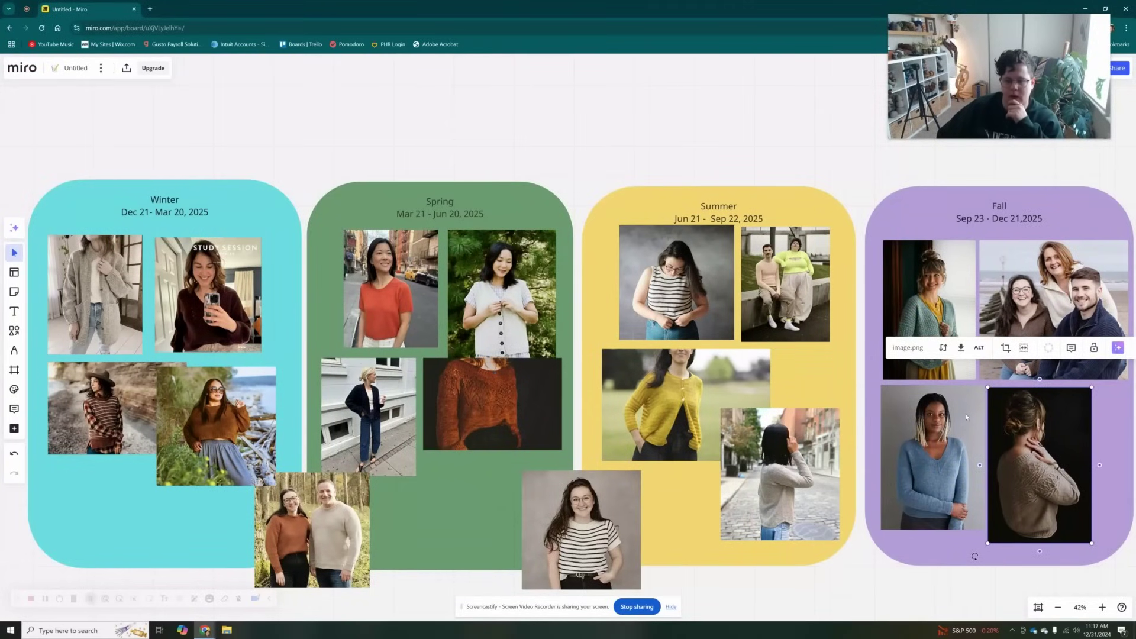
drag(1028, 430, 577, 100)
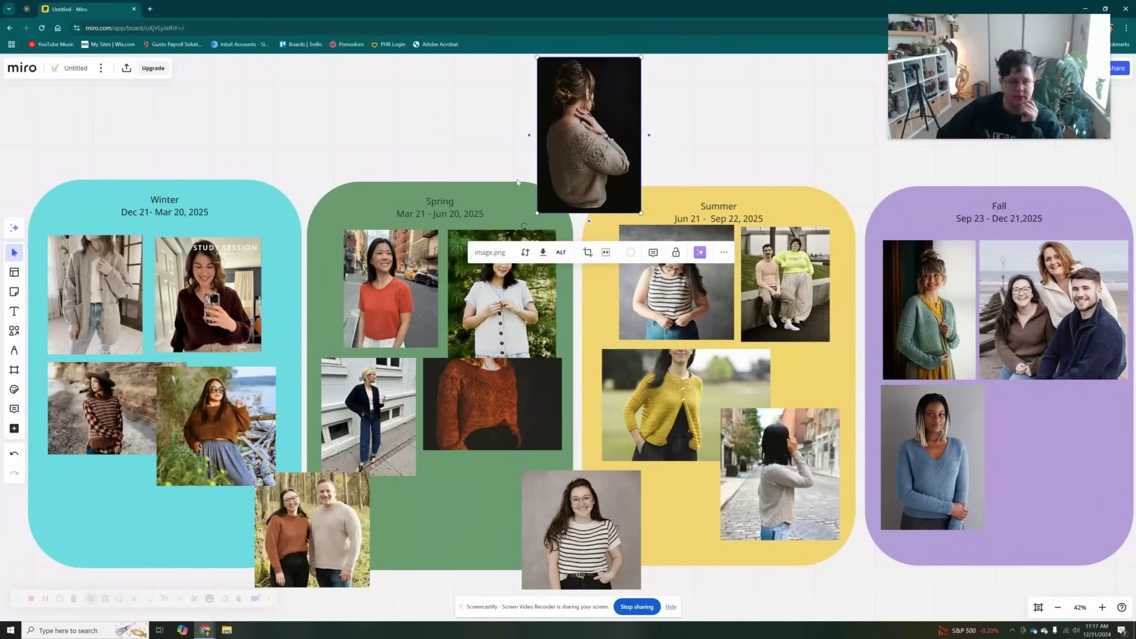
click(92, 503)
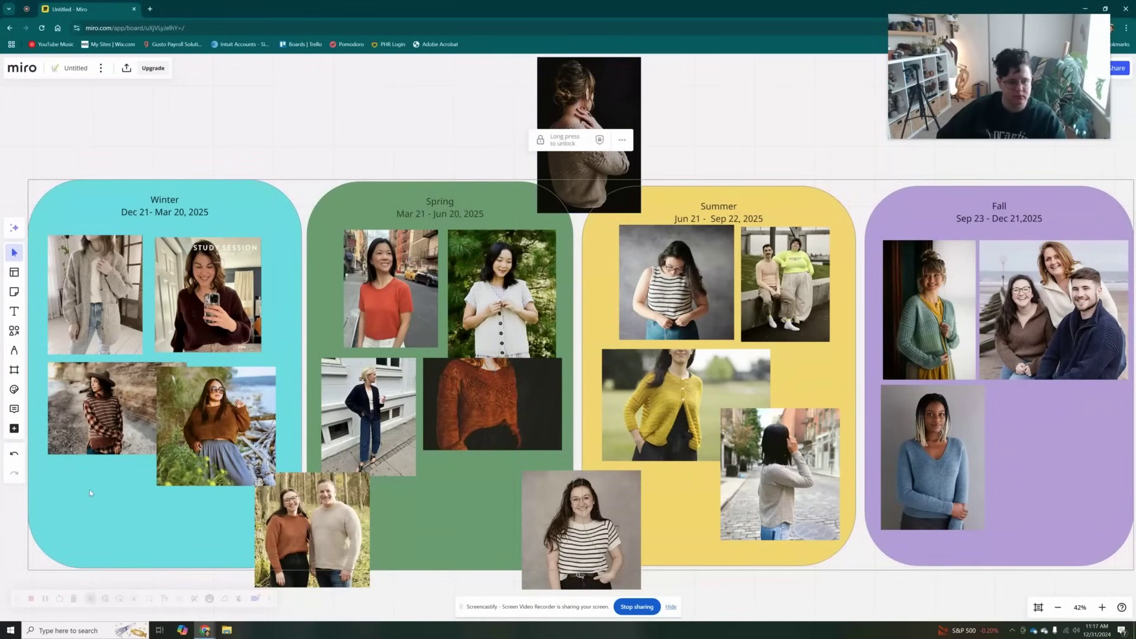
Step: Review the Winter photos and swap the brown sweater and hat photos so they sit side by side in the second row
scroll(90, 493, up, 3)
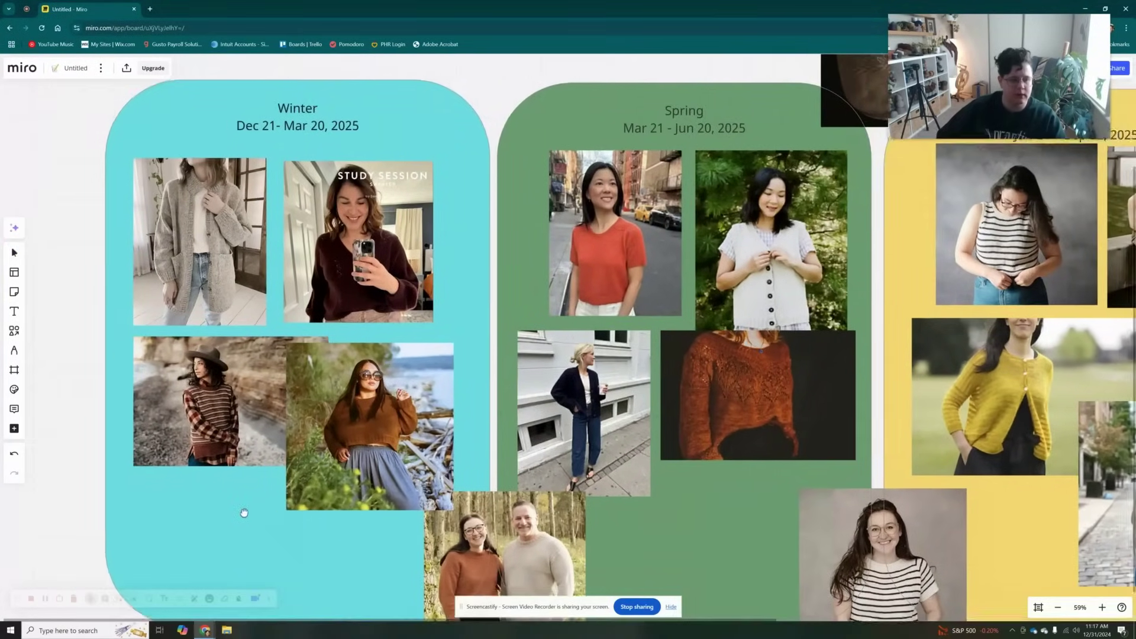
drag(244, 512, 205, 480)
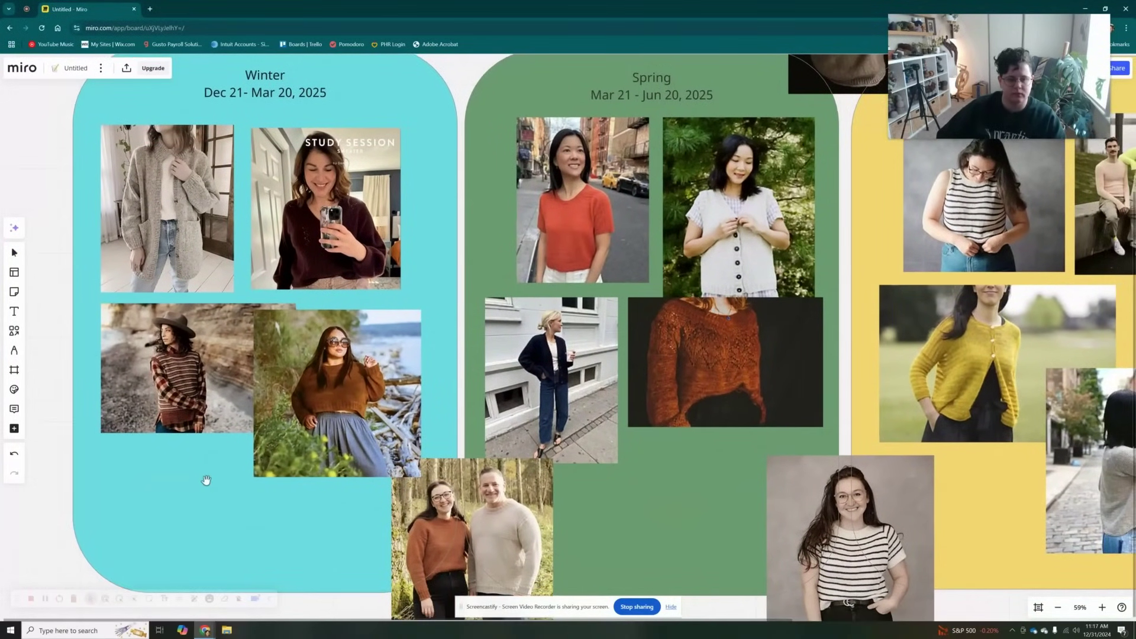
scroll(206, 480, down, 1)
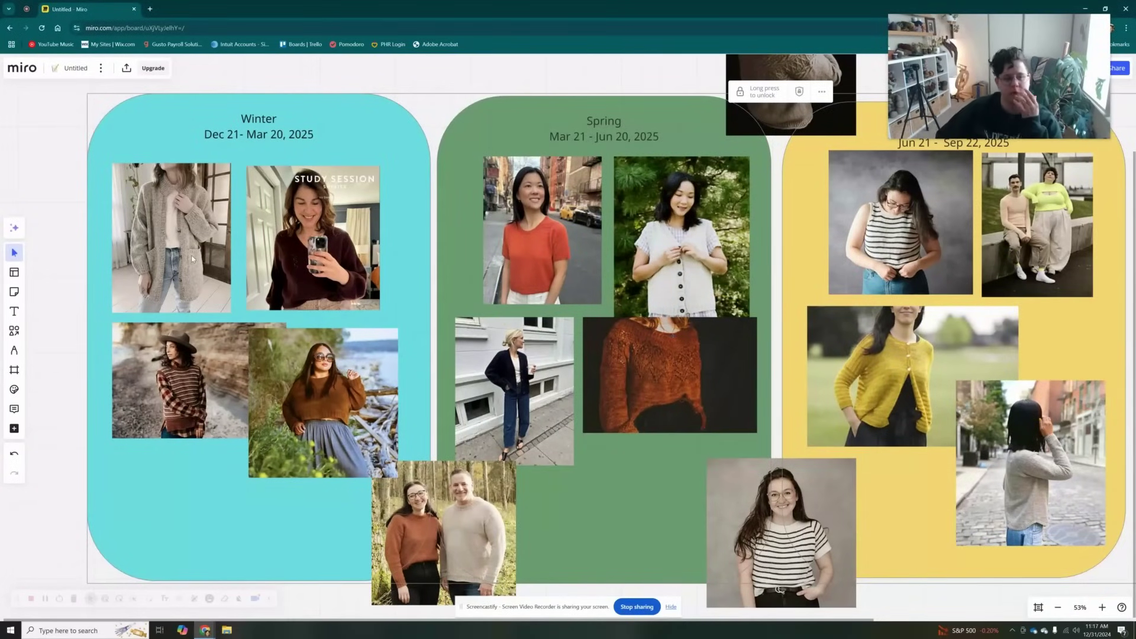
click(194, 207)
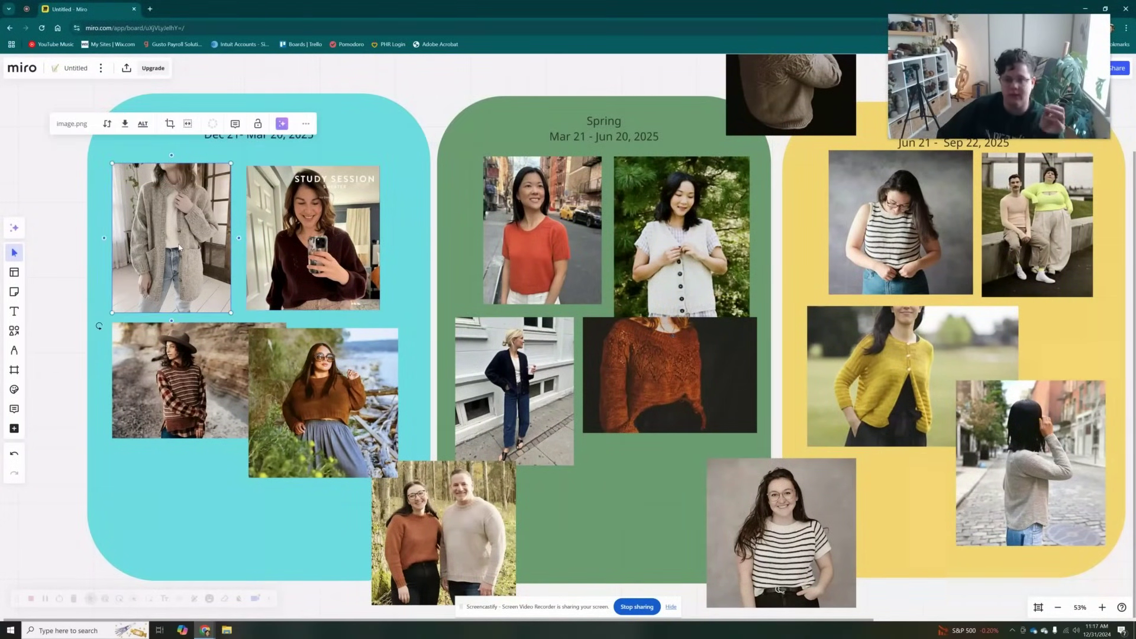
click(345, 264)
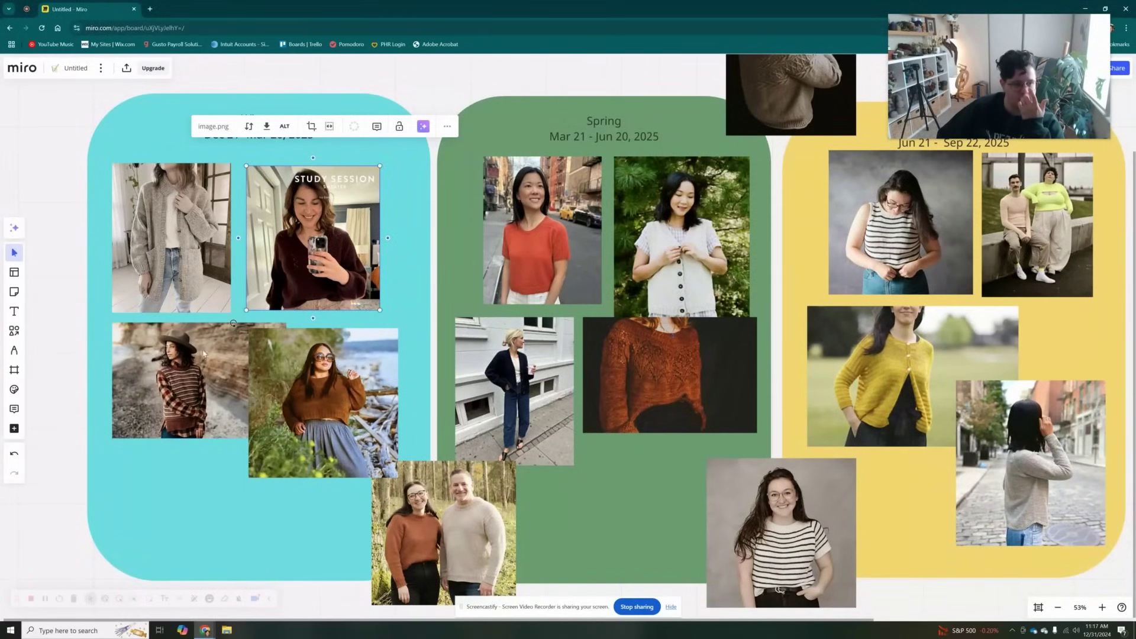
click(171, 396)
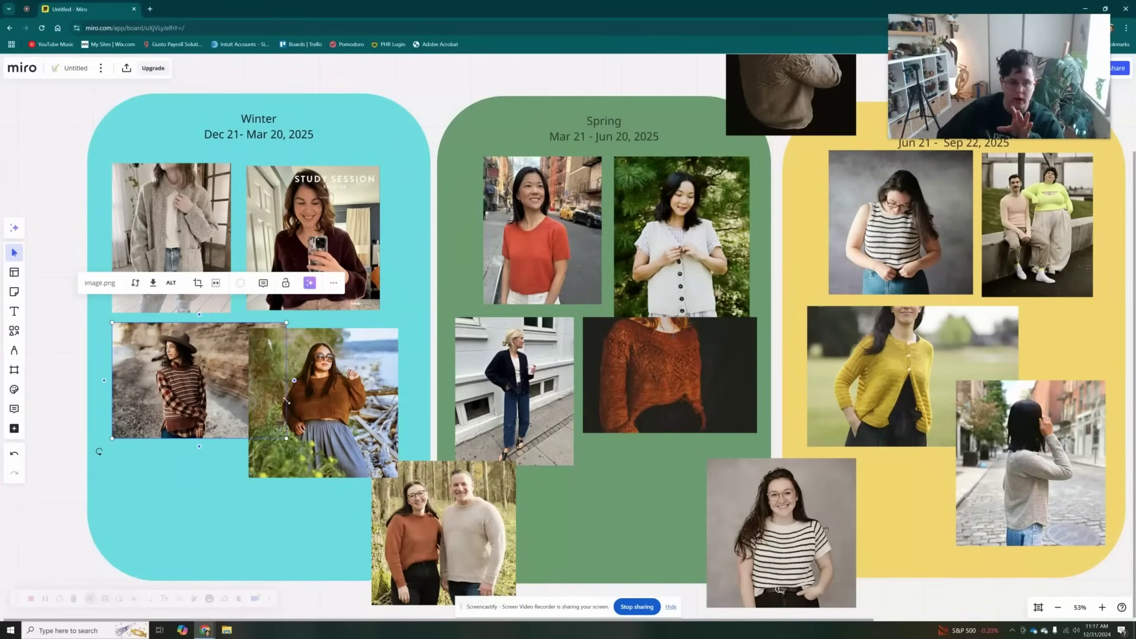
drag(341, 407, 196, 402)
drag(265, 398, 406, 396)
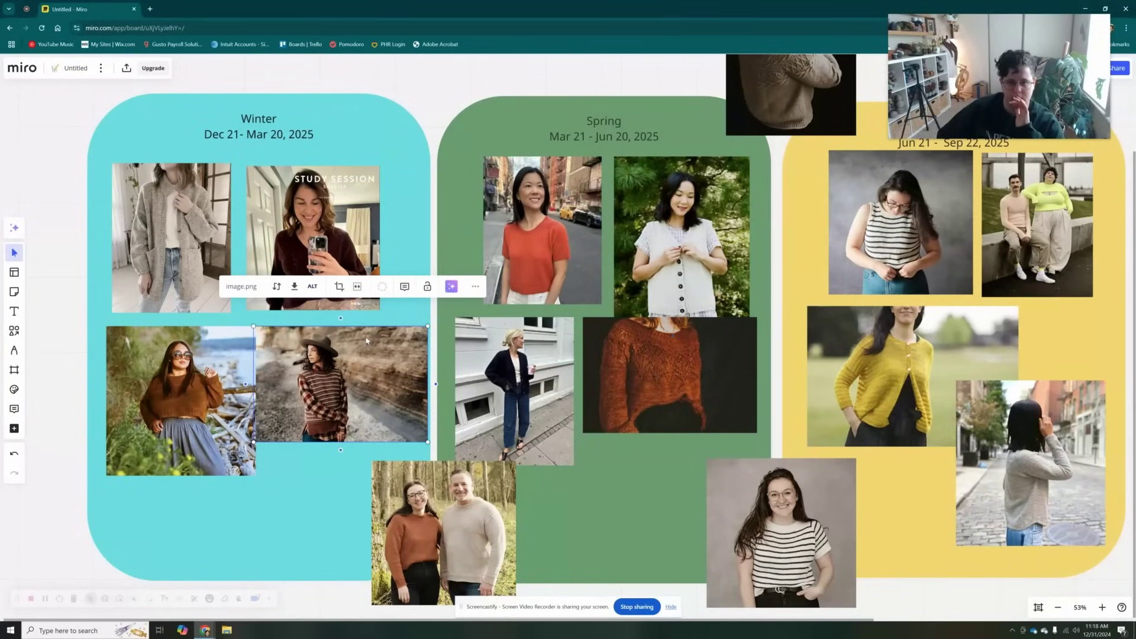
Step: Place the beige lace sweater photo across the Summer and Fall border, moving the grey and blue sweater photos aside for it
drag(805, 87, 772, 77)
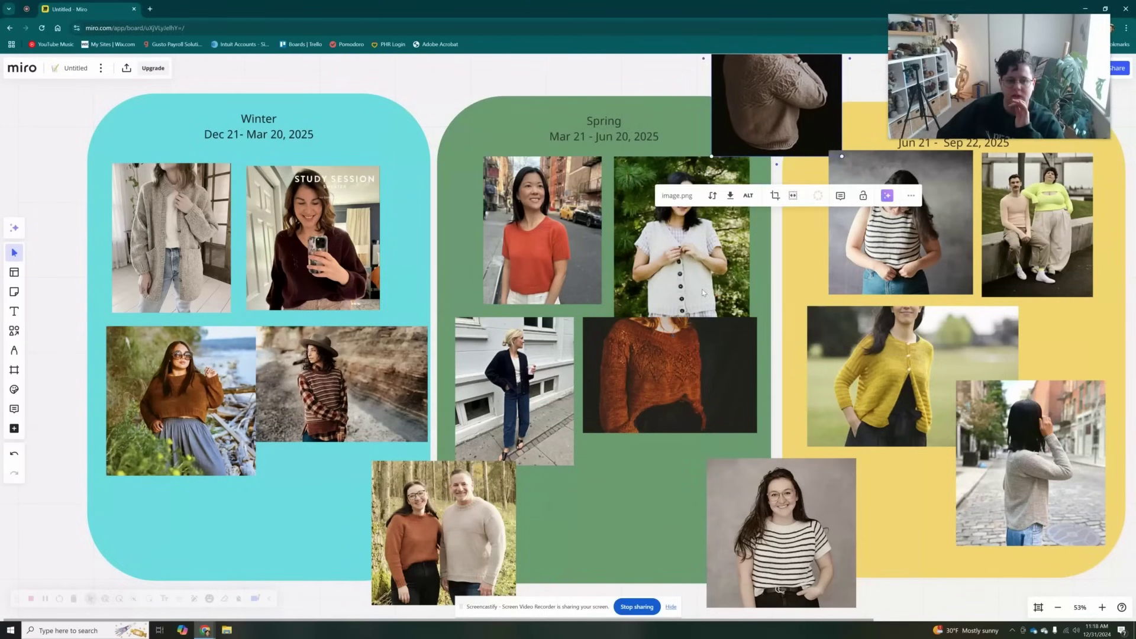
drag(935, 517, 548, 538)
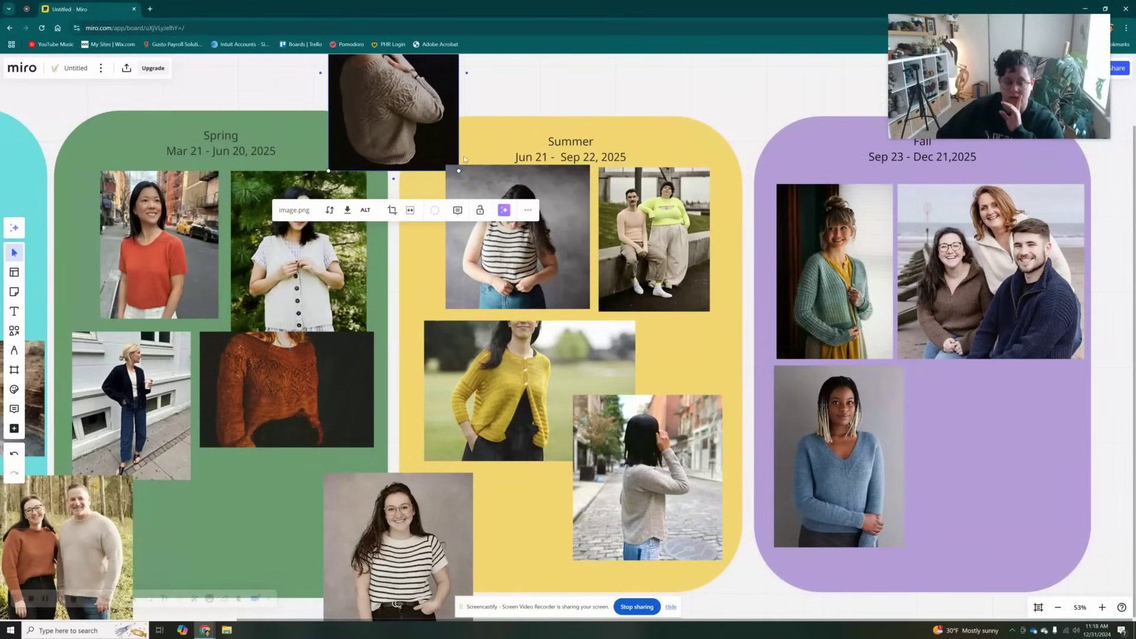
drag(407, 137, 737, 537)
drag(635, 510, 546, 529)
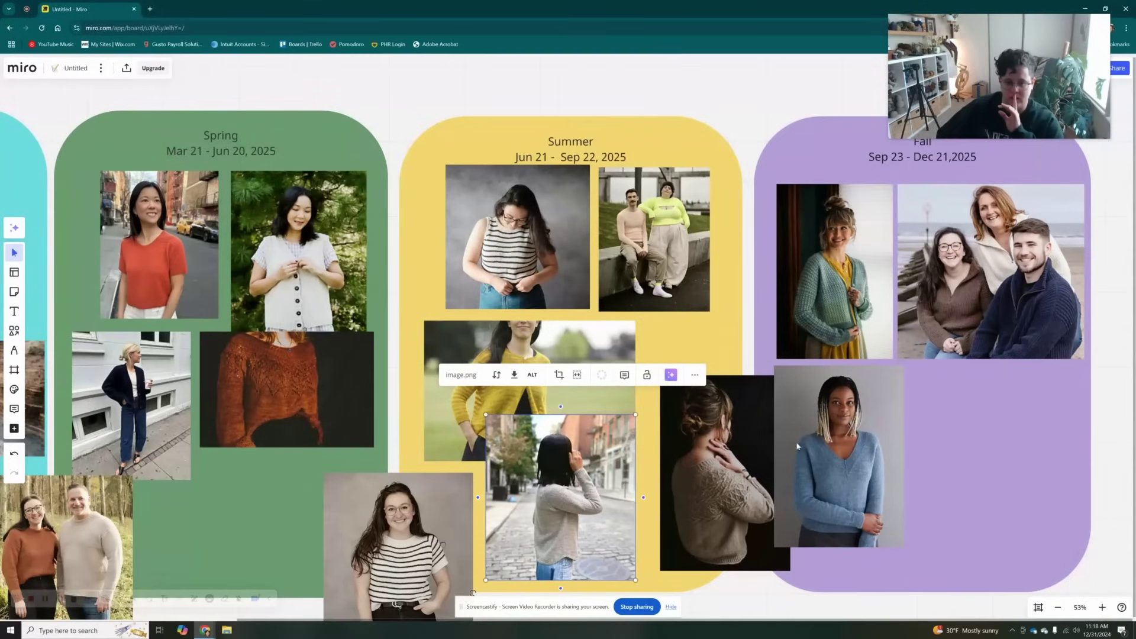
drag(864, 468, 1032, 467)
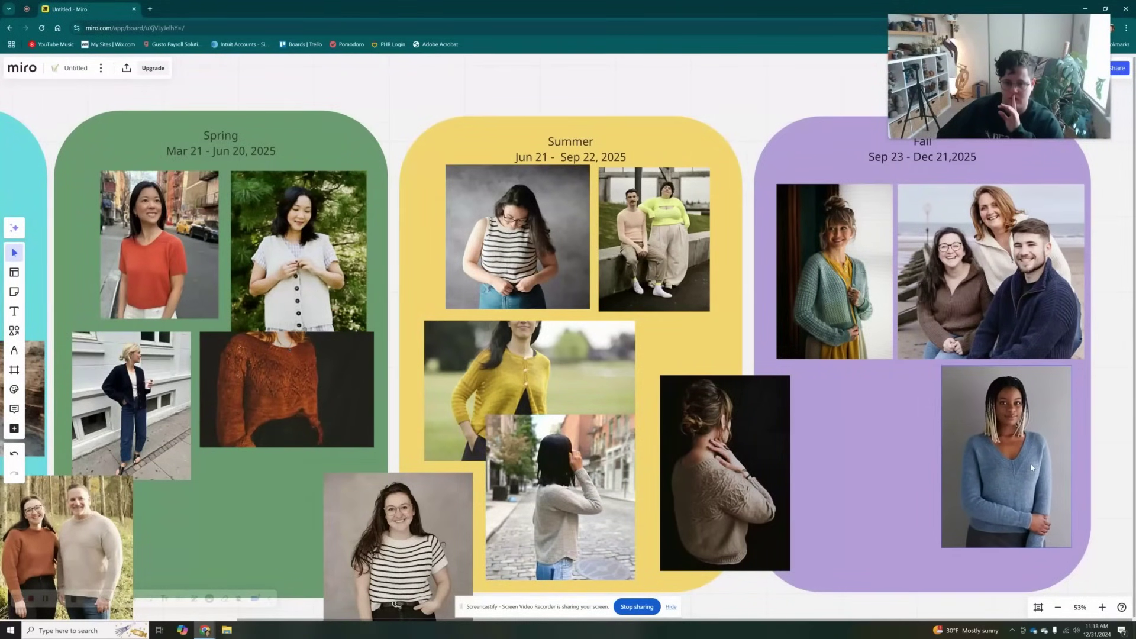
drag(747, 466, 776, 457)
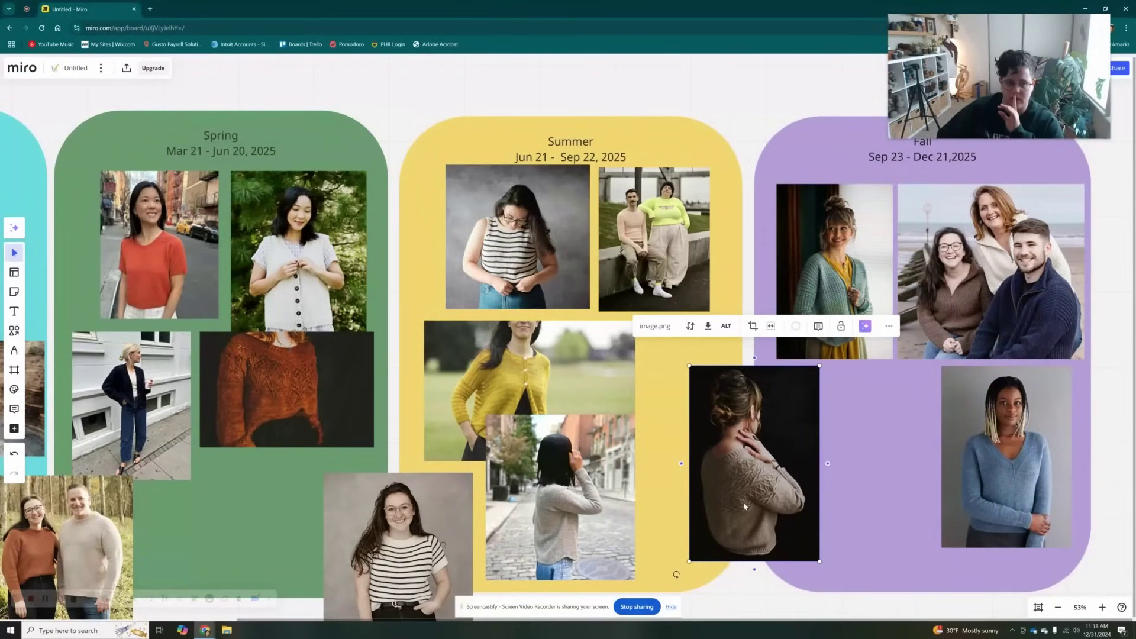
Step: Return the beige lace sweater photo above the Spring and Summer boxes and place the grey sweater photo beside the yellow cardigan in Summer
drag(718, 457, 371, 76)
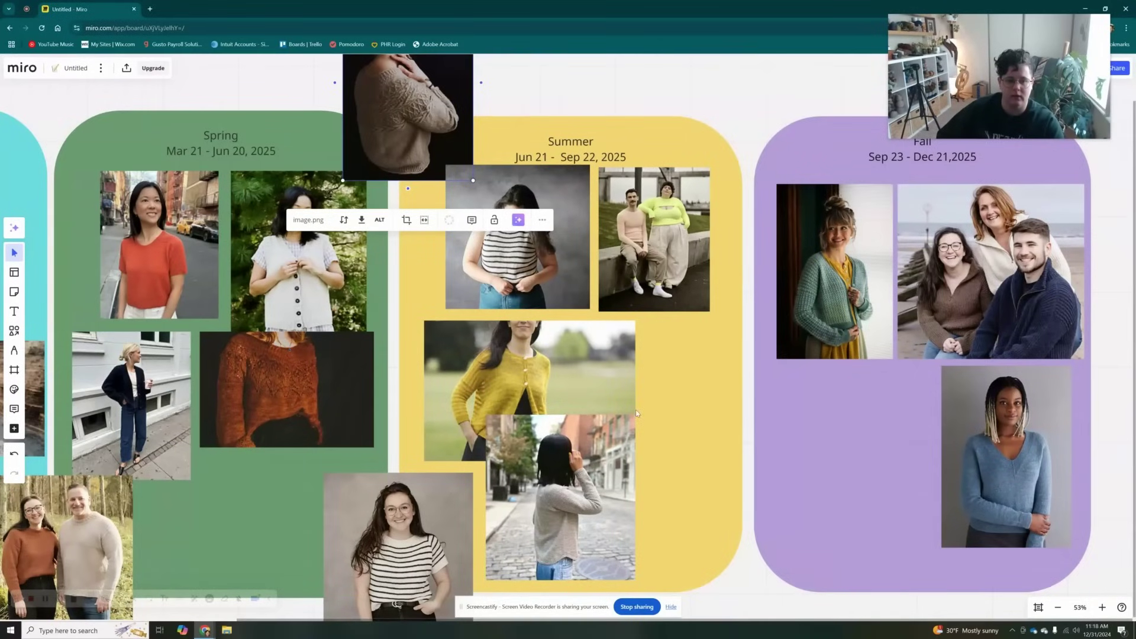
click(645, 393)
scroll(645, 392, left, 5)
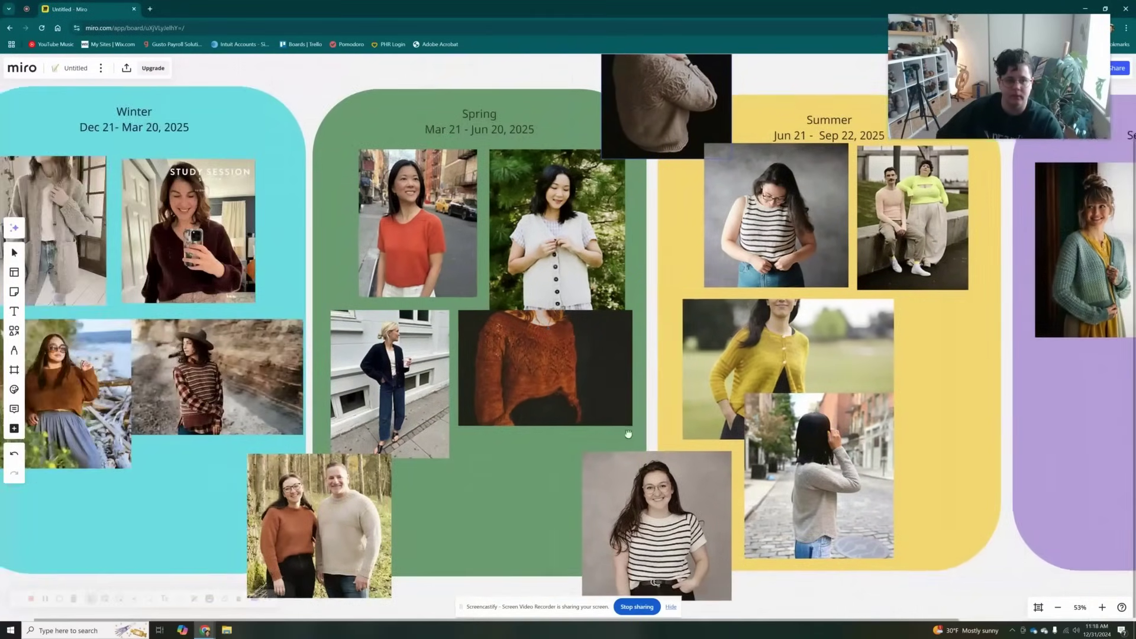
drag(692, 442, 688, 442)
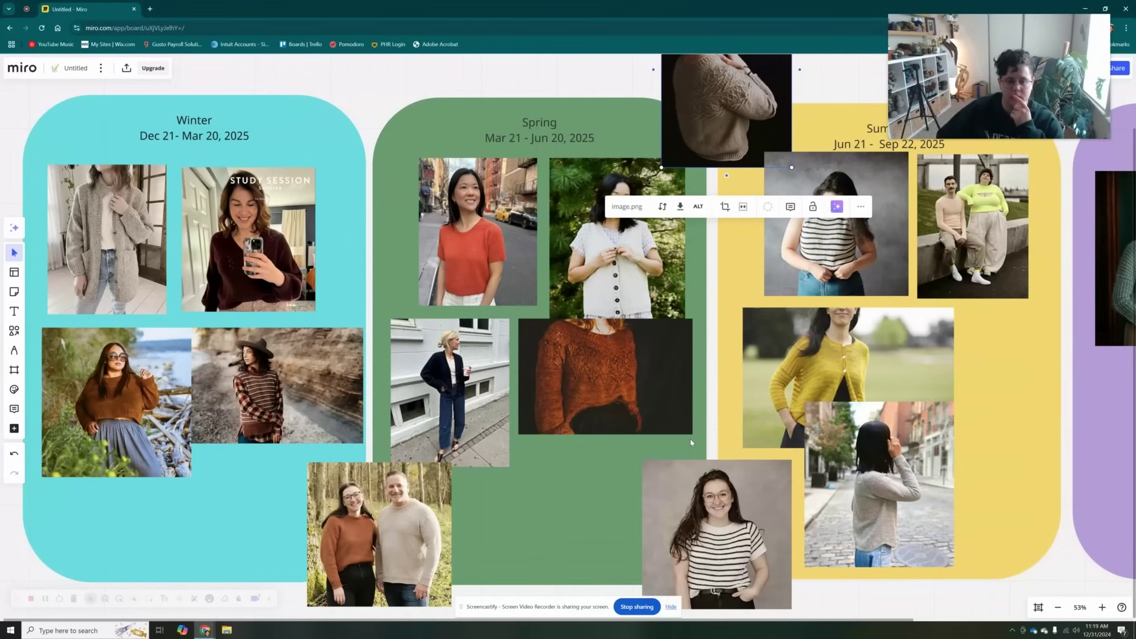
click(583, 375)
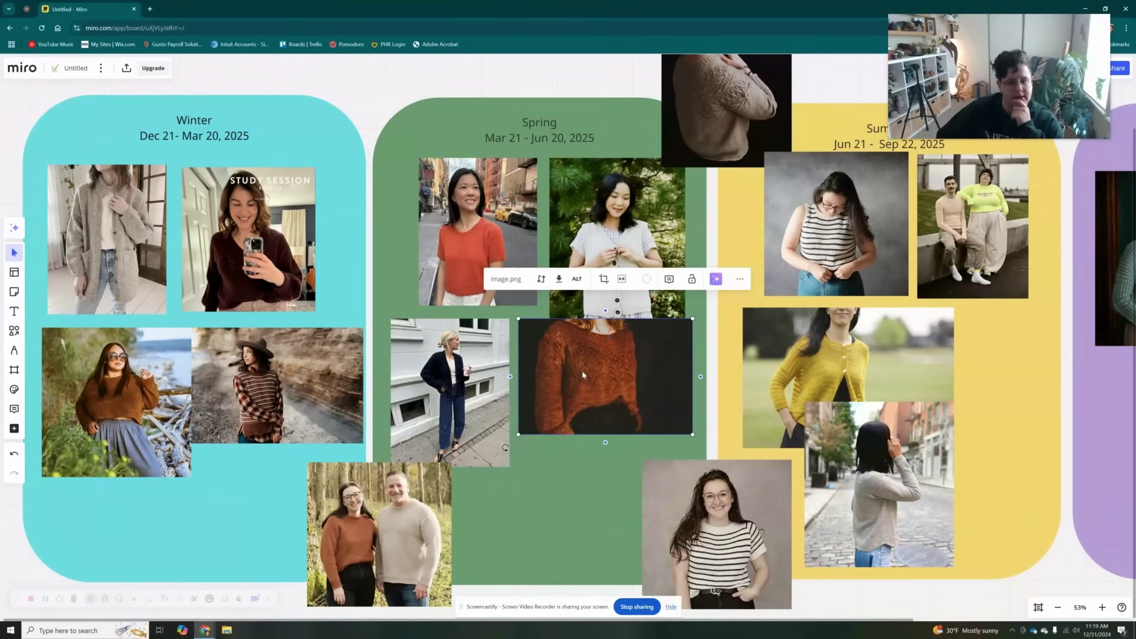
drag(887, 495, 972, 402)
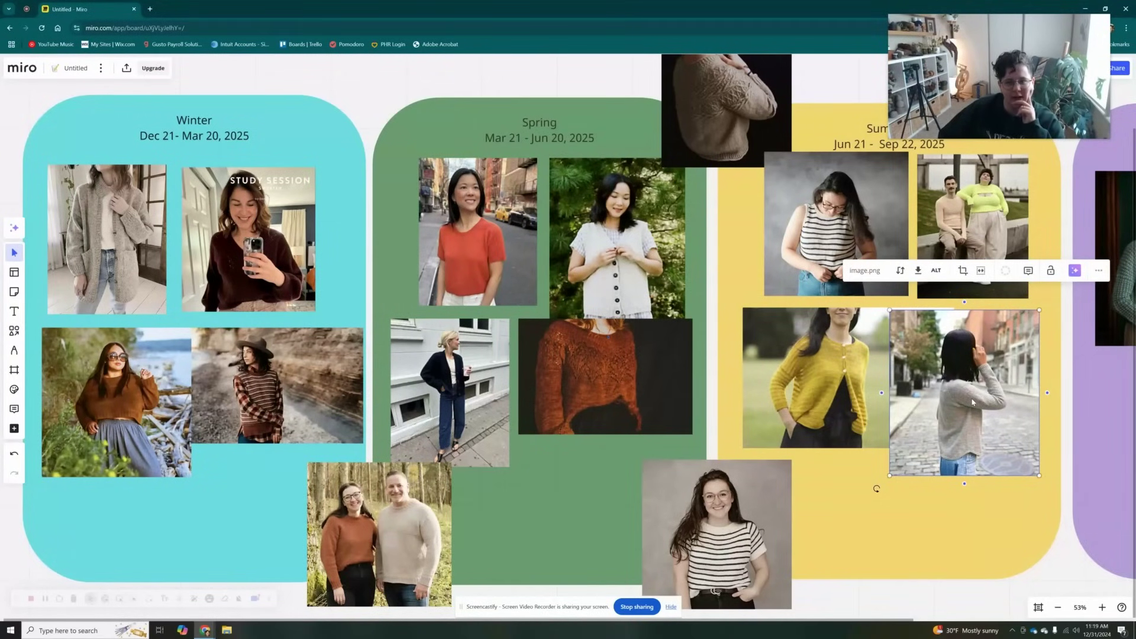
Step: Swap the brown sweater photo from Winter with the rust sweater photo from Spring, shifting the hat photo to the start of Winter's second row
click(343, 379)
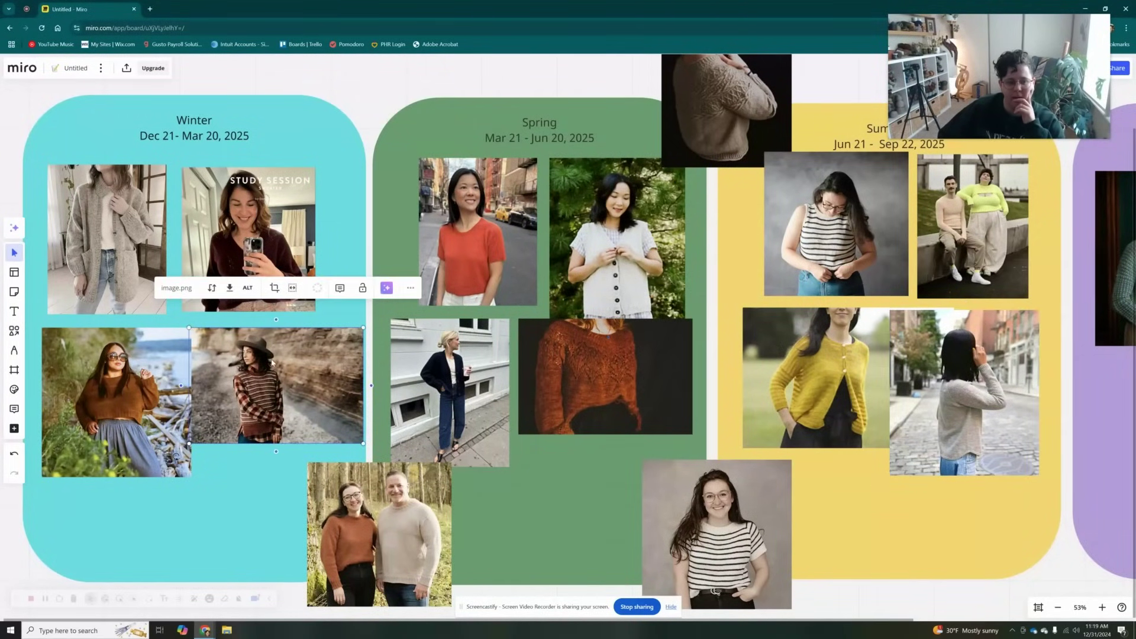
click(144, 412)
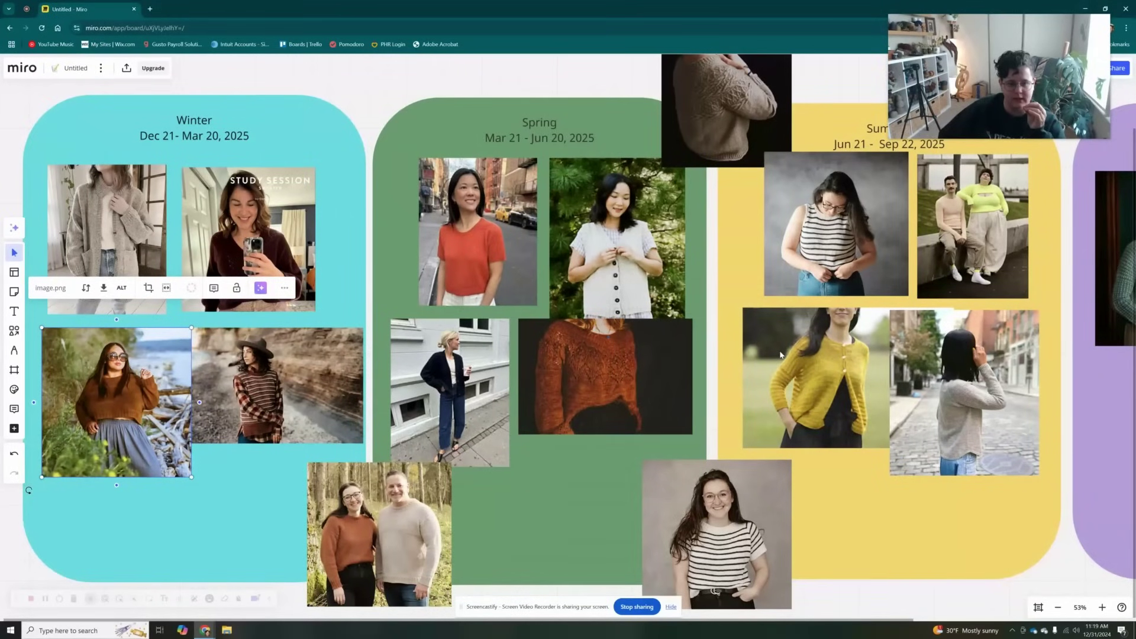
drag(96, 458, 531, 562)
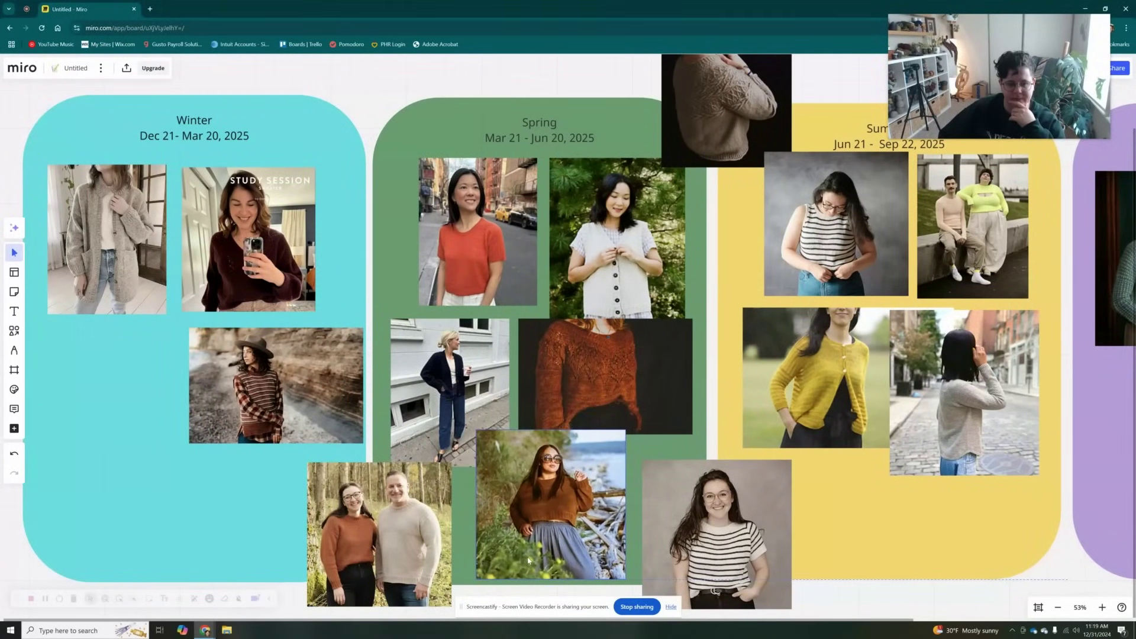
drag(342, 421, 195, 419)
click(547, 392)
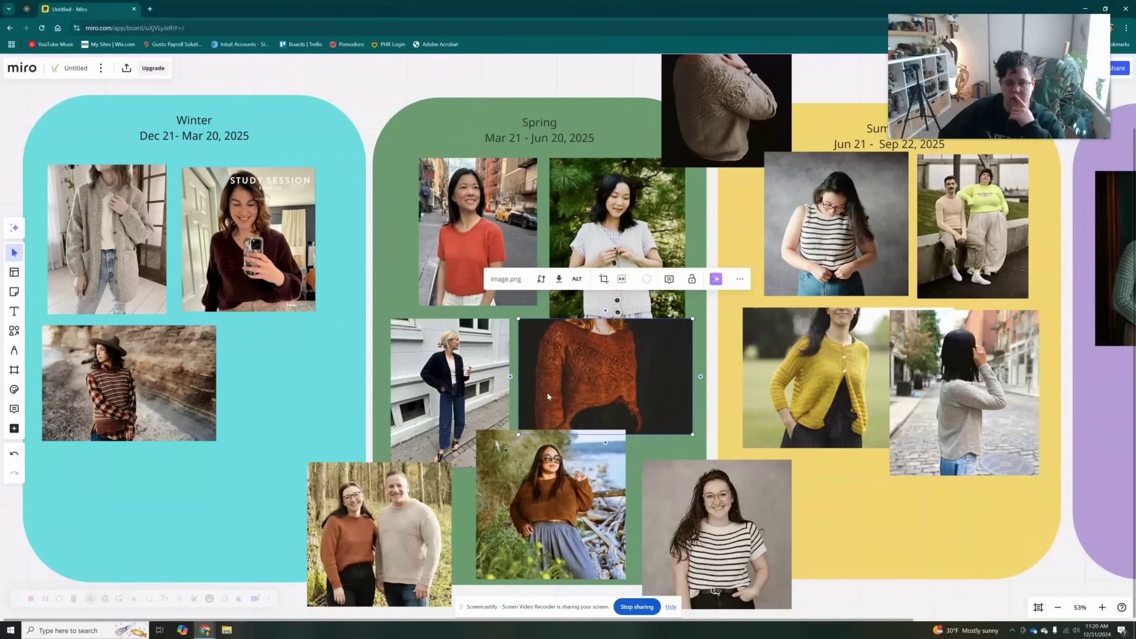
drag(625, 395, 173, 531)
drag(526, 522, 562, 419)
Step: Move the navy cardigan photo beside the blue sweater in Fall and fit the beige lace sweater photo under the red tee in Spring
drag(600, 247, 588, 246)
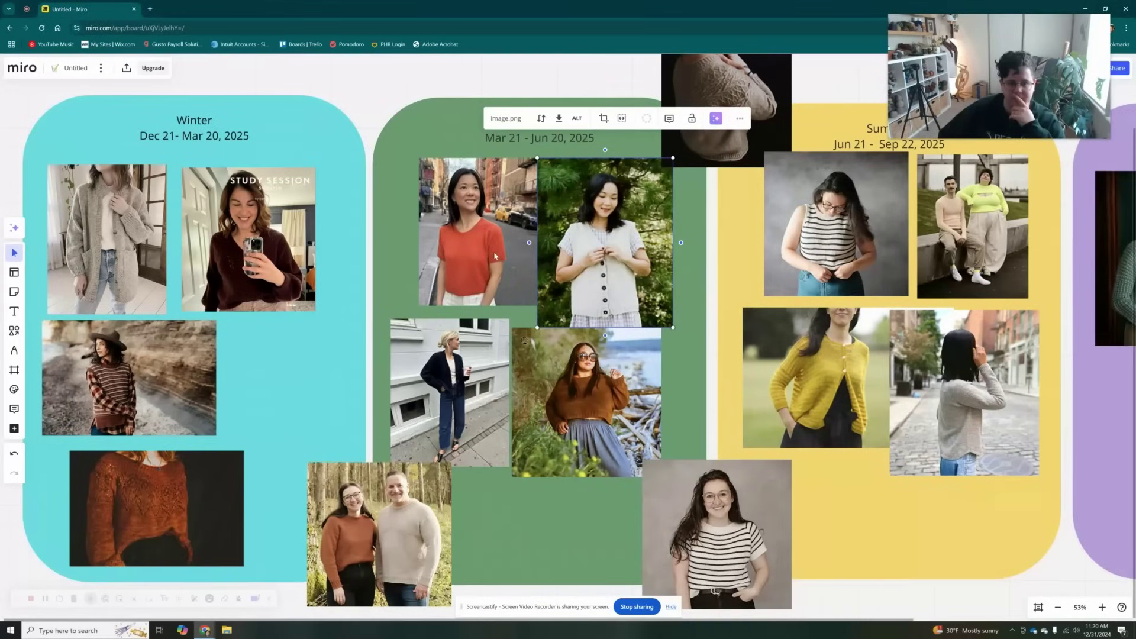
drag(494, 255, 482, 255)
click(461, 379)
drag(460, 379, 1016, 527)
drag(988, 497, 997, 500)
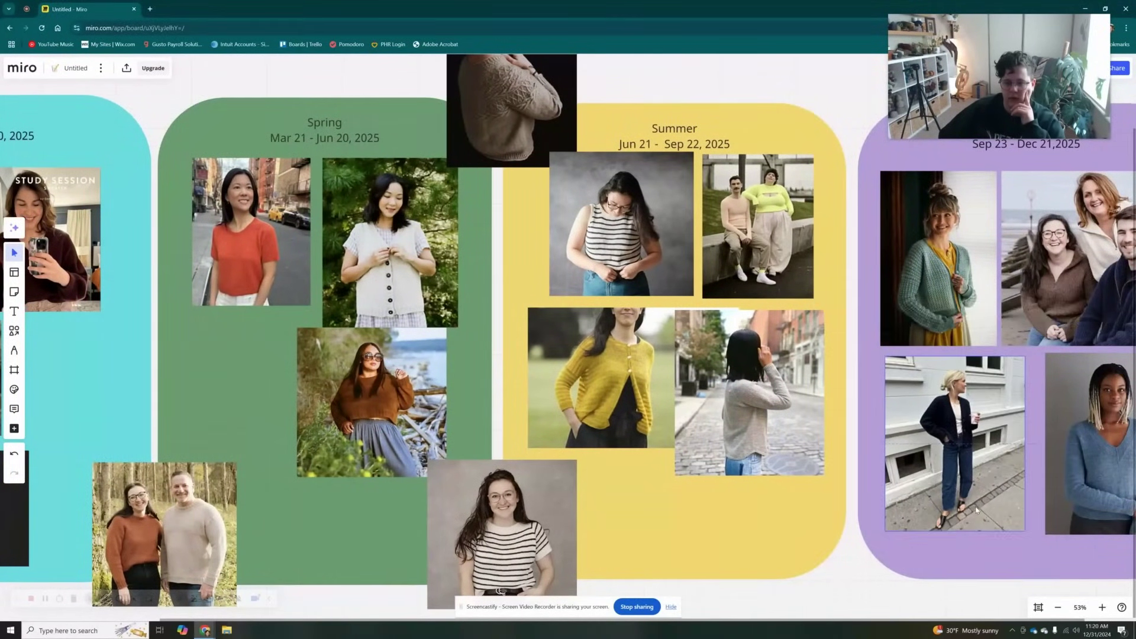
drag(508, 135, 292, 478)
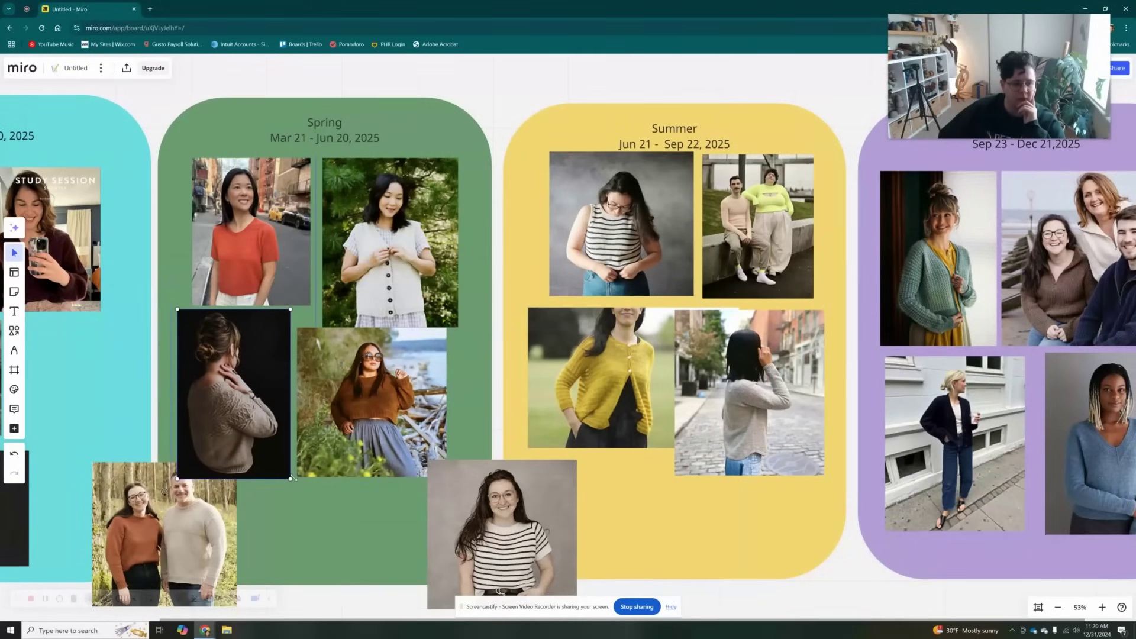
Step: Examine the couple photo and the garment photos placed in Winter, including the hat and rust sweater photos
click(213, 515)
right_click(214, 515)
click(246, 356)
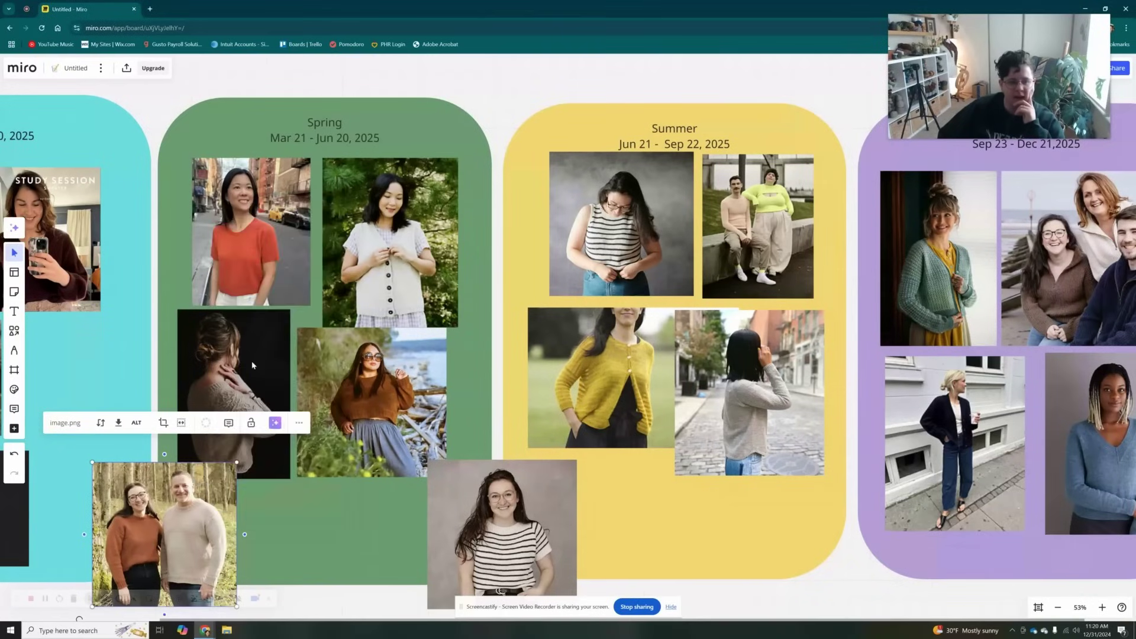
click(309, 492)
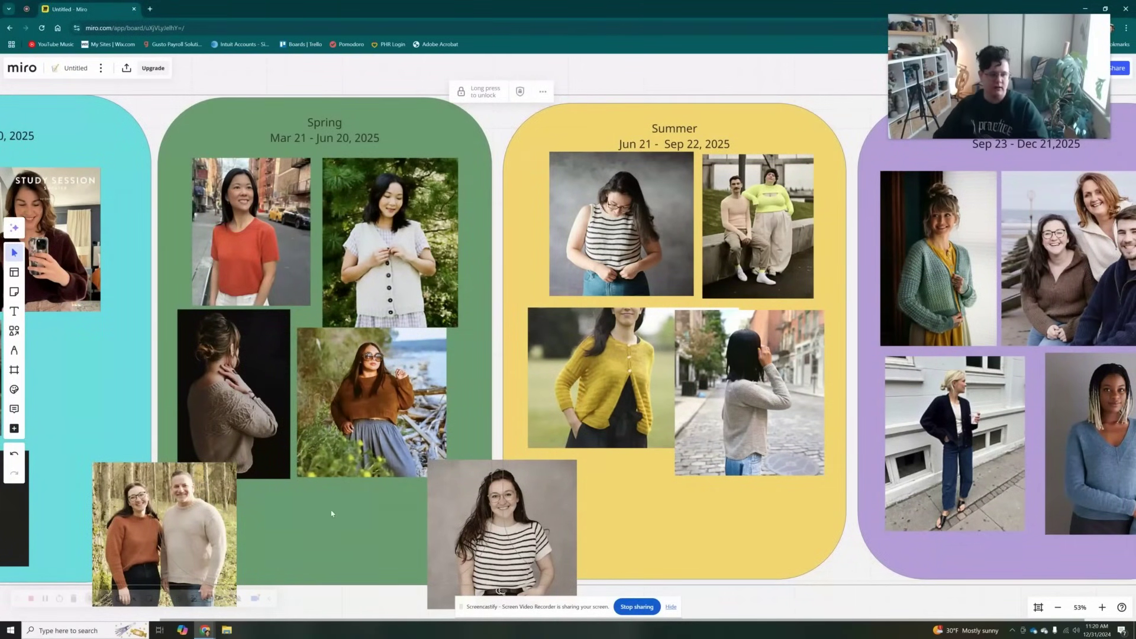
click(297, 514)
scroll(496, 361, left, 5)
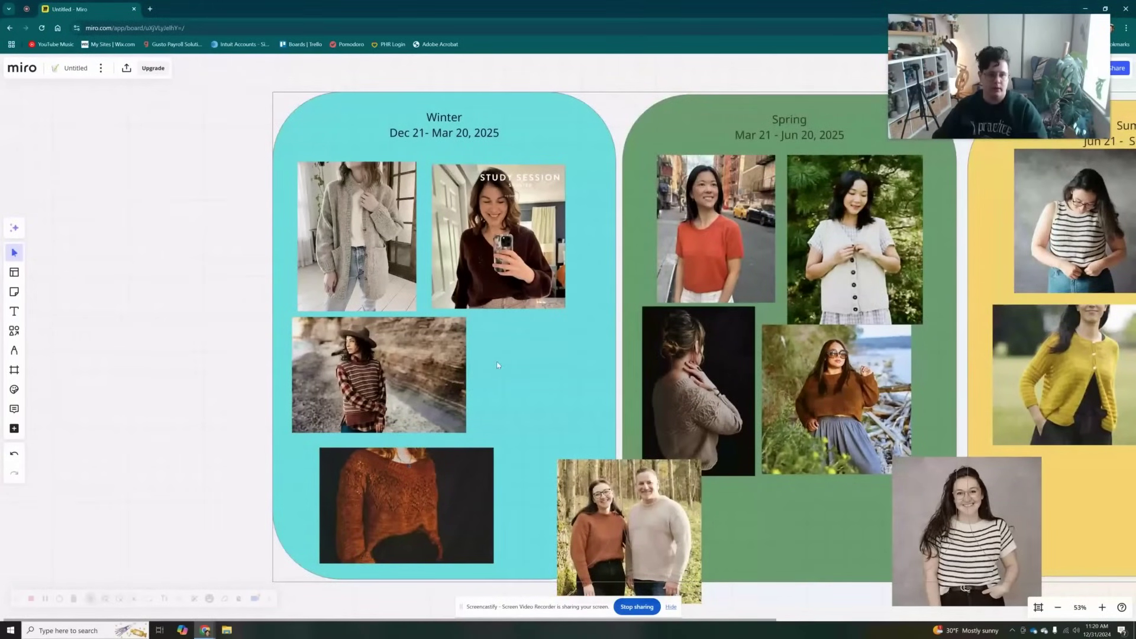
scroll(520, 350, up, 2)
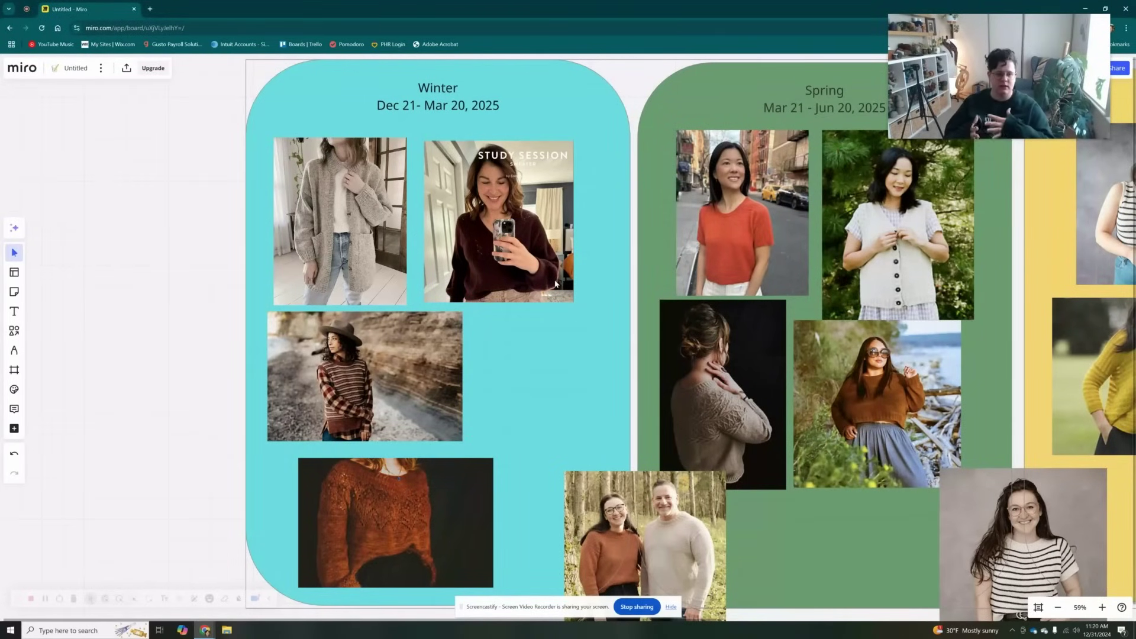
click(315, 417)
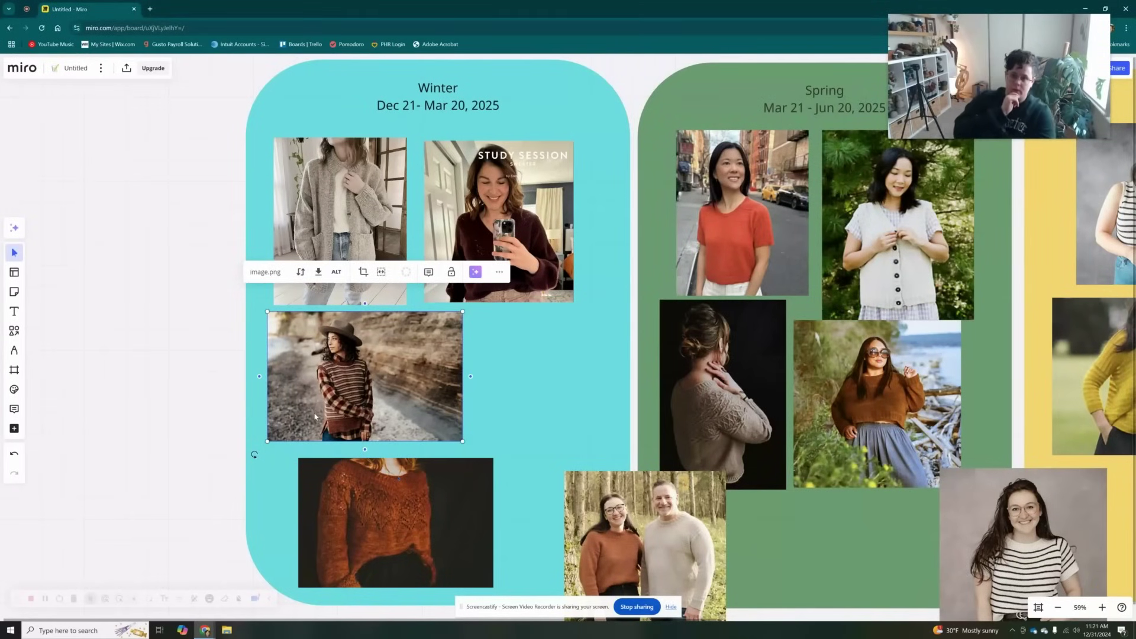
click(445, 533)
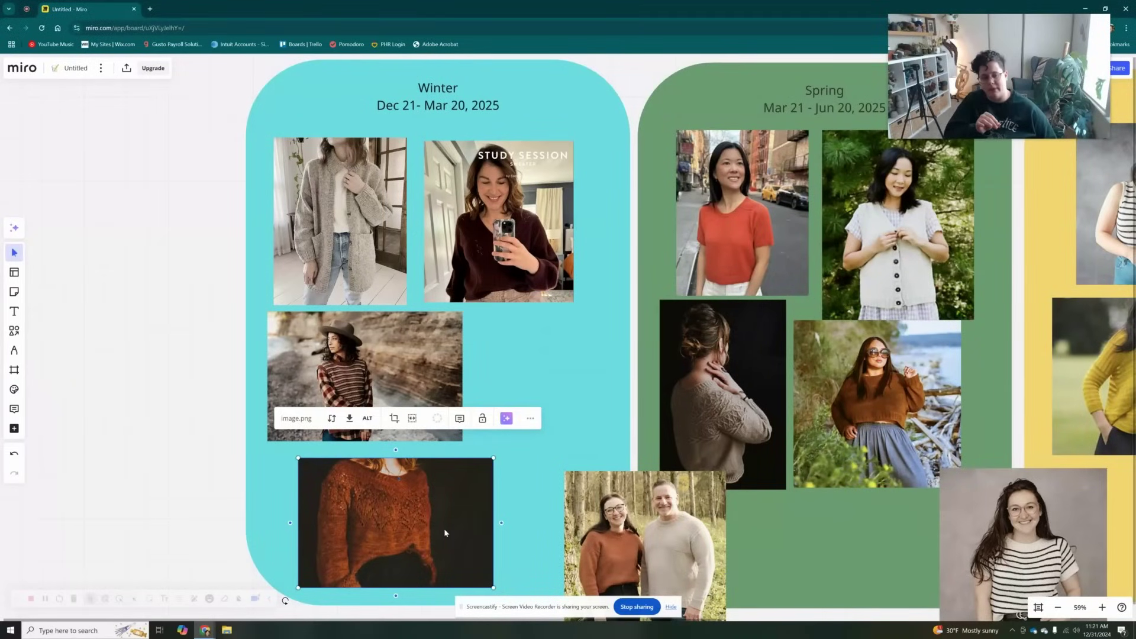
drag(445, 533, 398, 389)
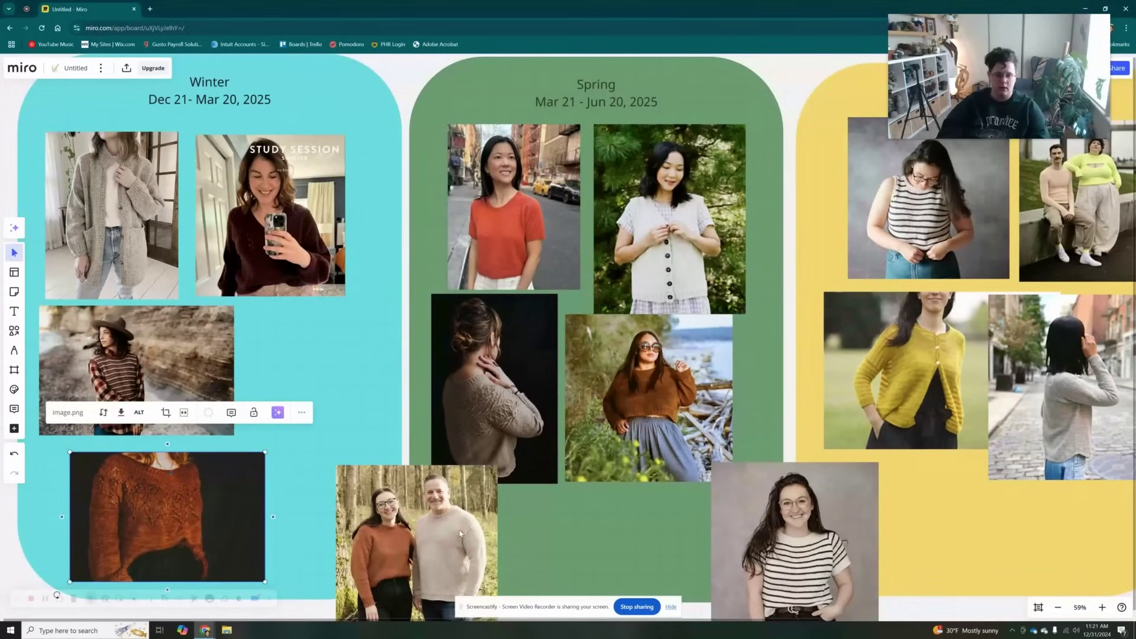
click(430, 530)
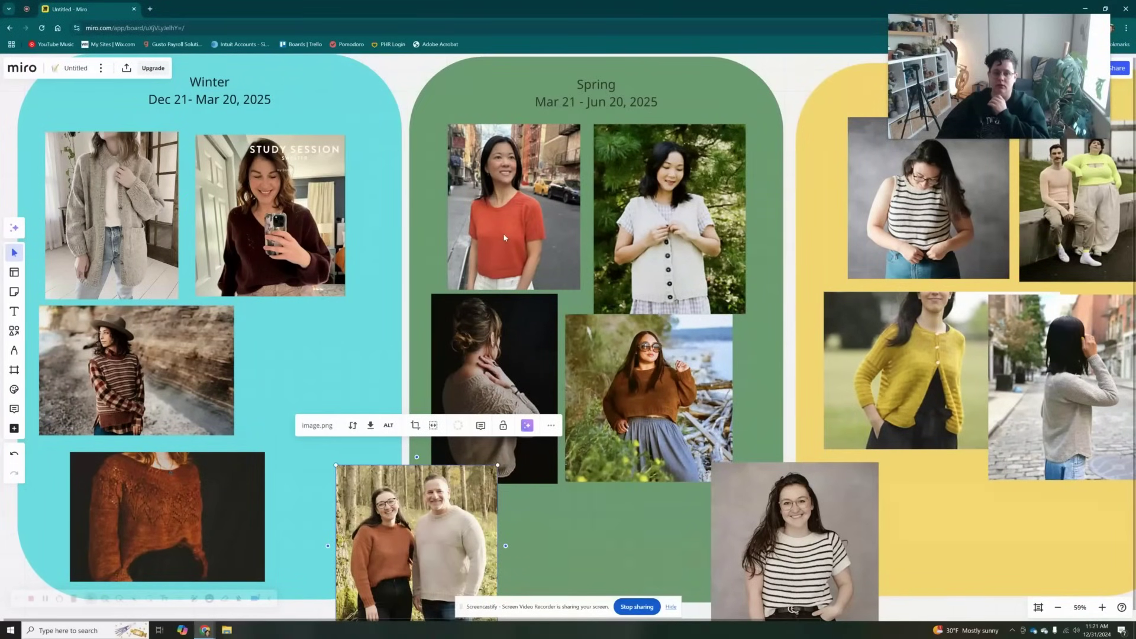
Step: Rearrange the photos: red tee under Spring's button vest, lace sweater in Spring's top row, brown and rust sweaters in Winter, hat photo across their border
drag(512, 238, 703, 428)
drag(628, 430, 592, 200)
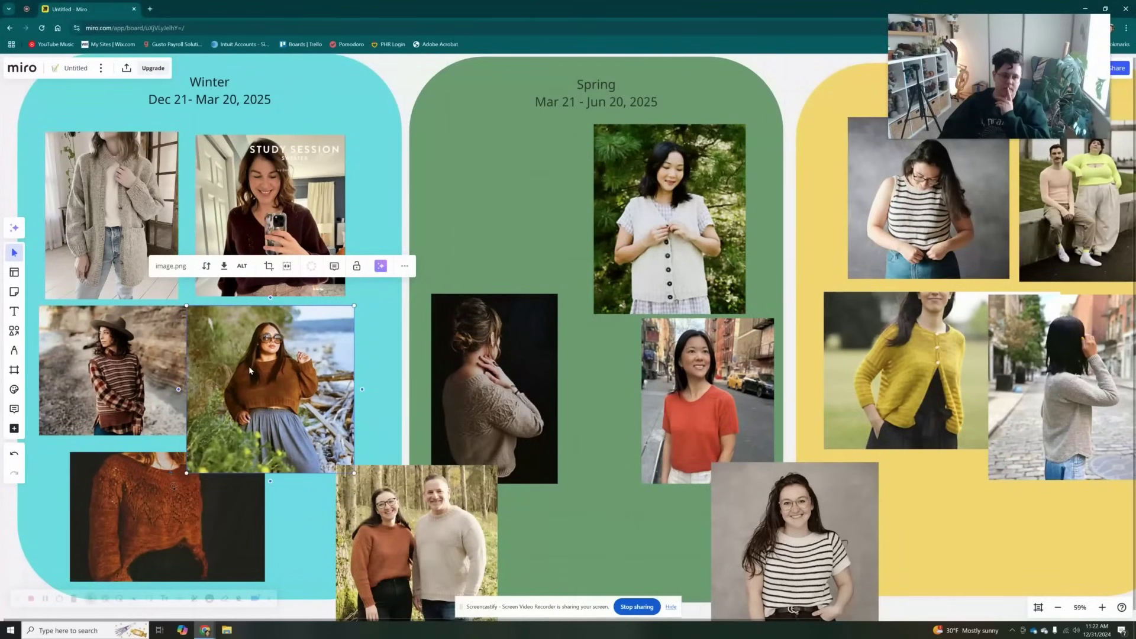
drag(488, 353, 498, 201)
mouse_move(500, 259)
mouse_down()
mouse_move(491, 240)
mouse_move(500, 244)
mouse_up()
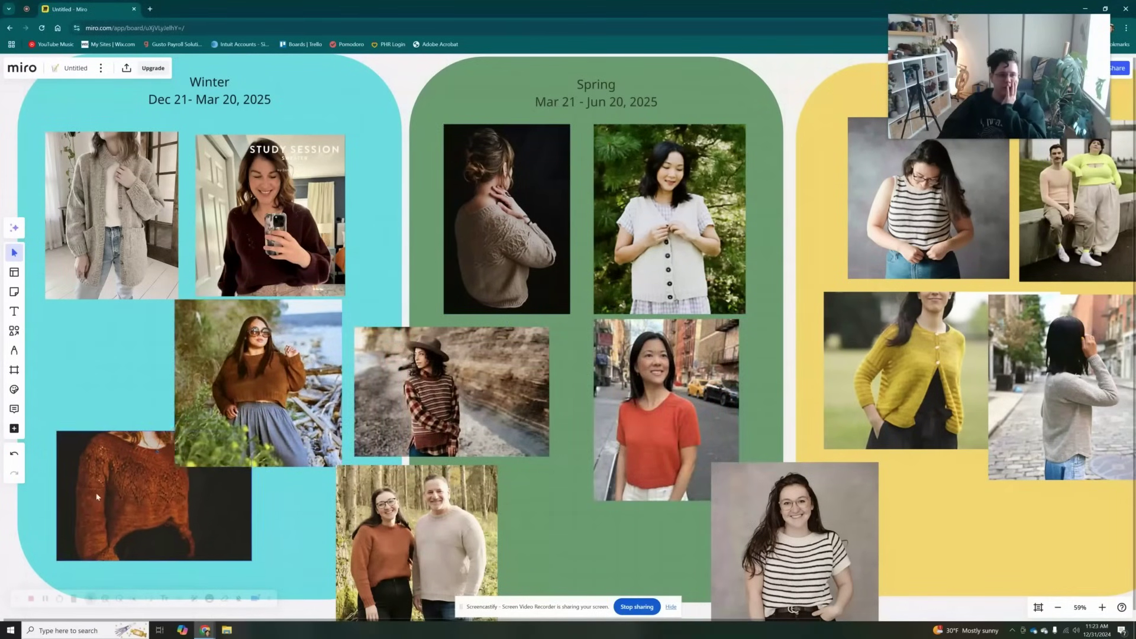
drag(114, 523, 69, 482)
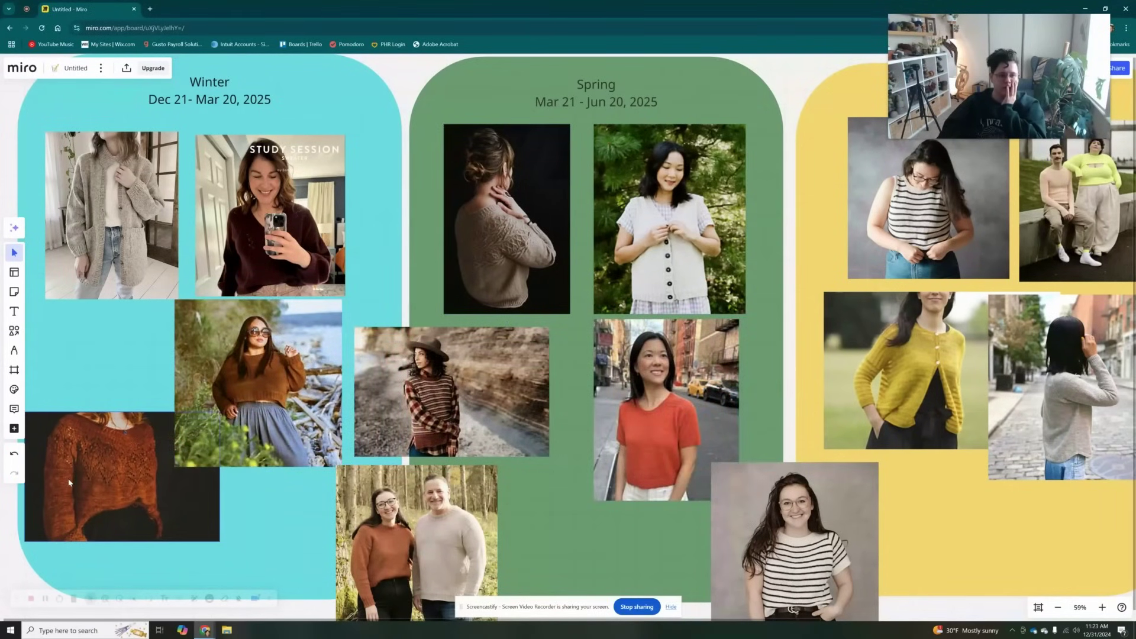
Step: Review the photos placed across the four seasons, comparing the striped tee with the striped tank top in Summer
click(239, 428)
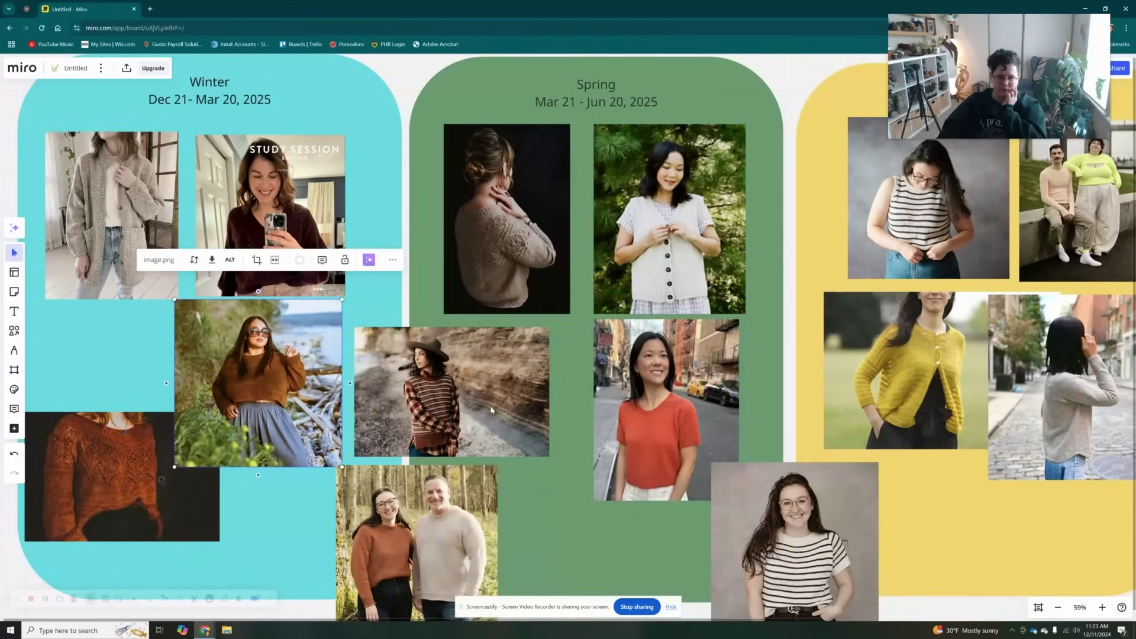
click(630, 304)
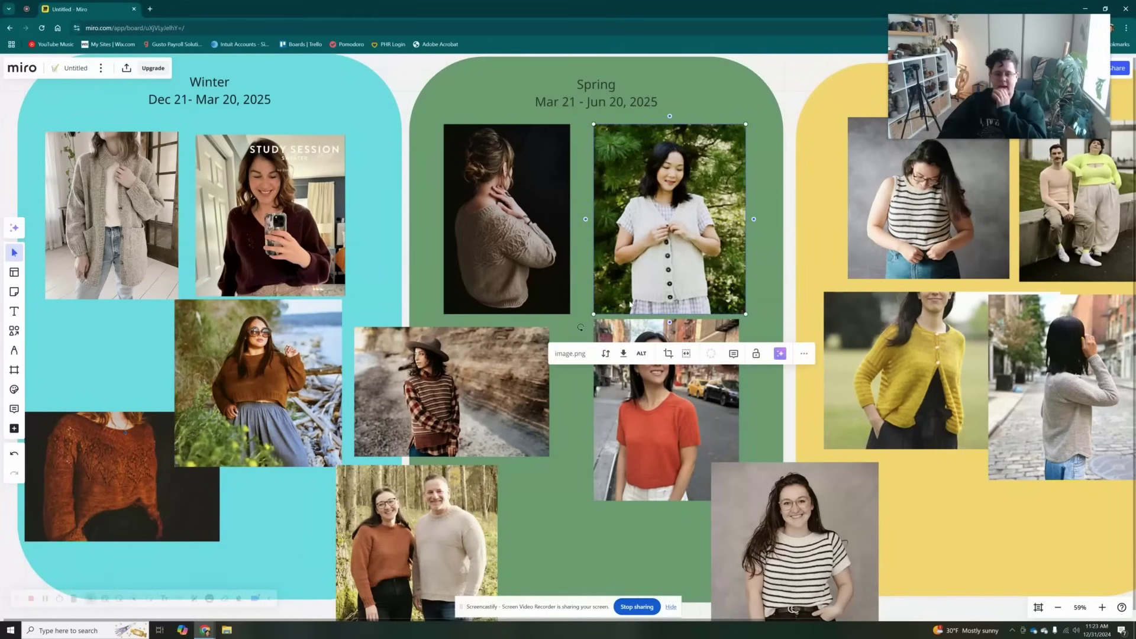
click(531, 283)
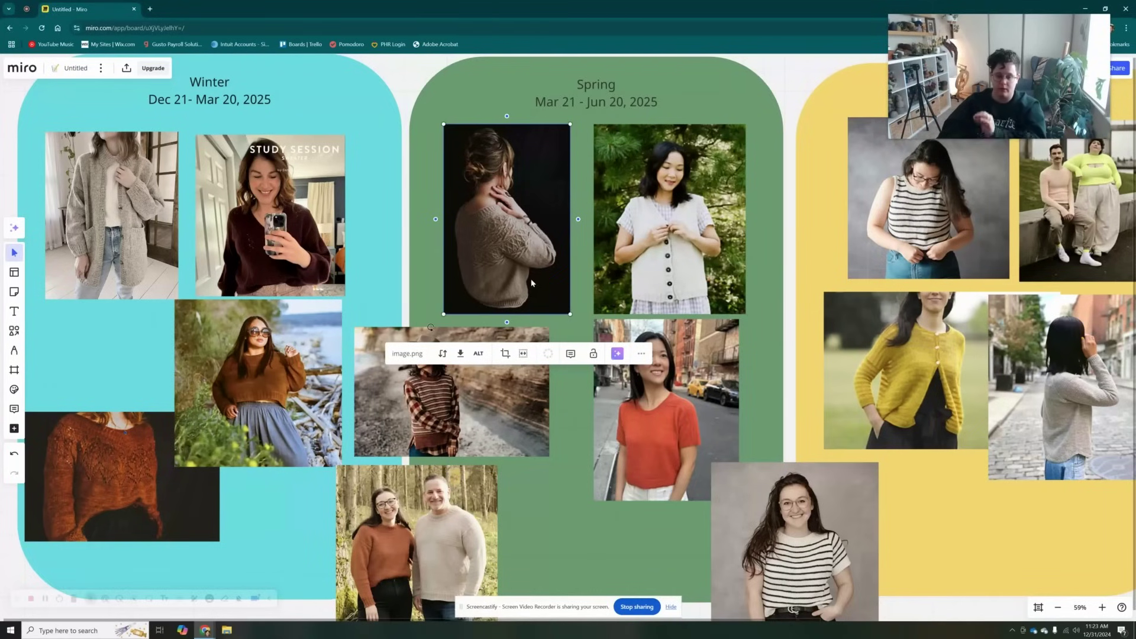
drag(944, 514, 608, 515)
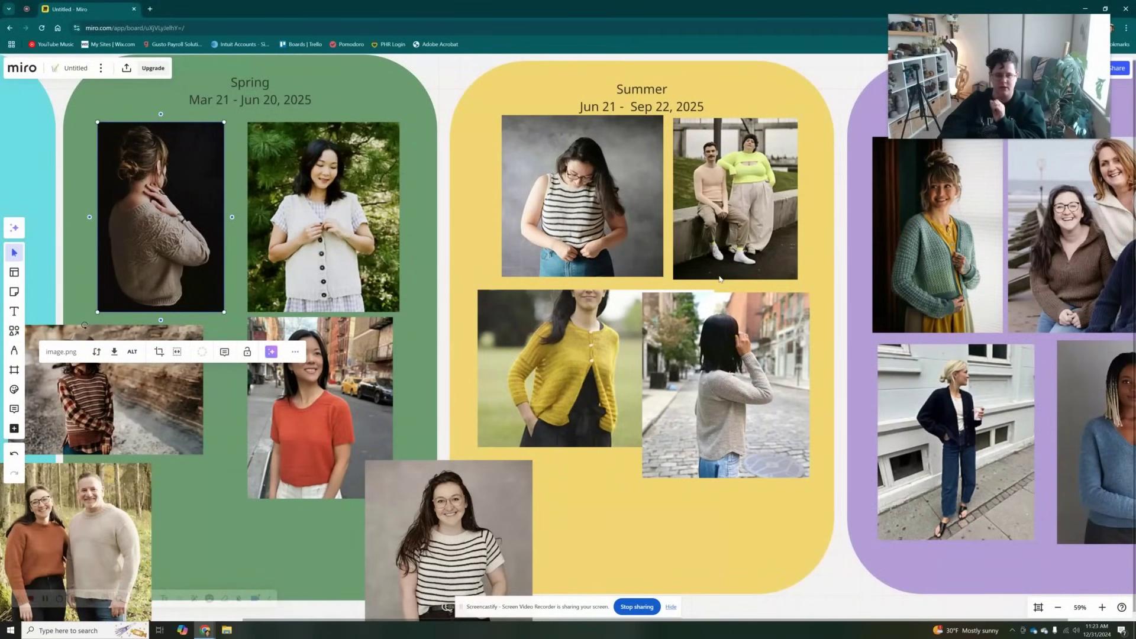
click(486, 560)
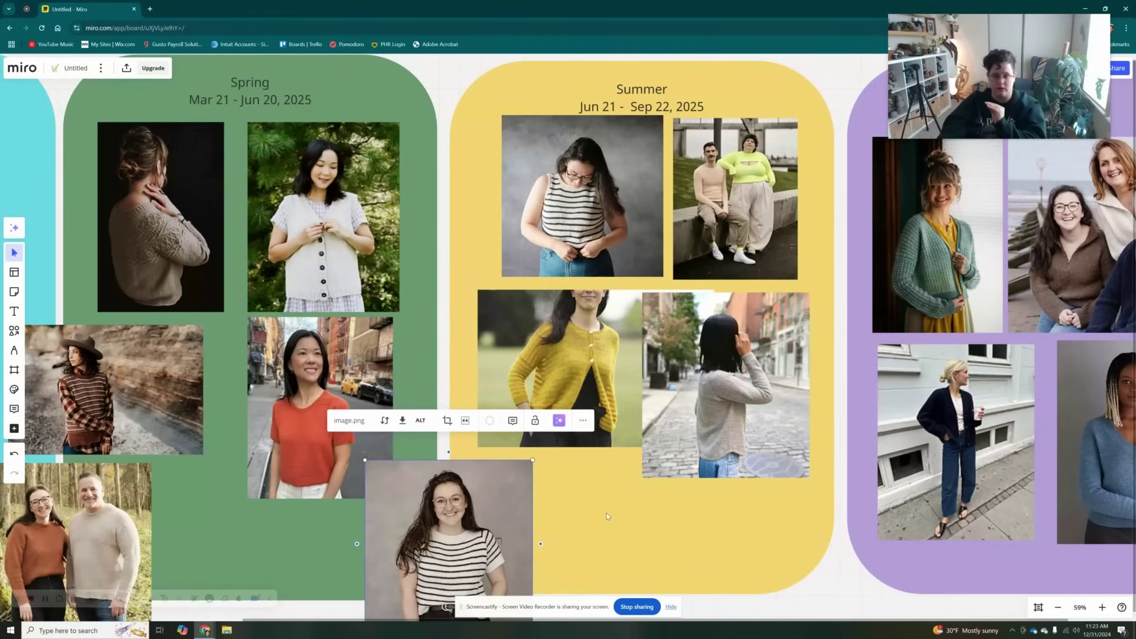
click(612, 218)
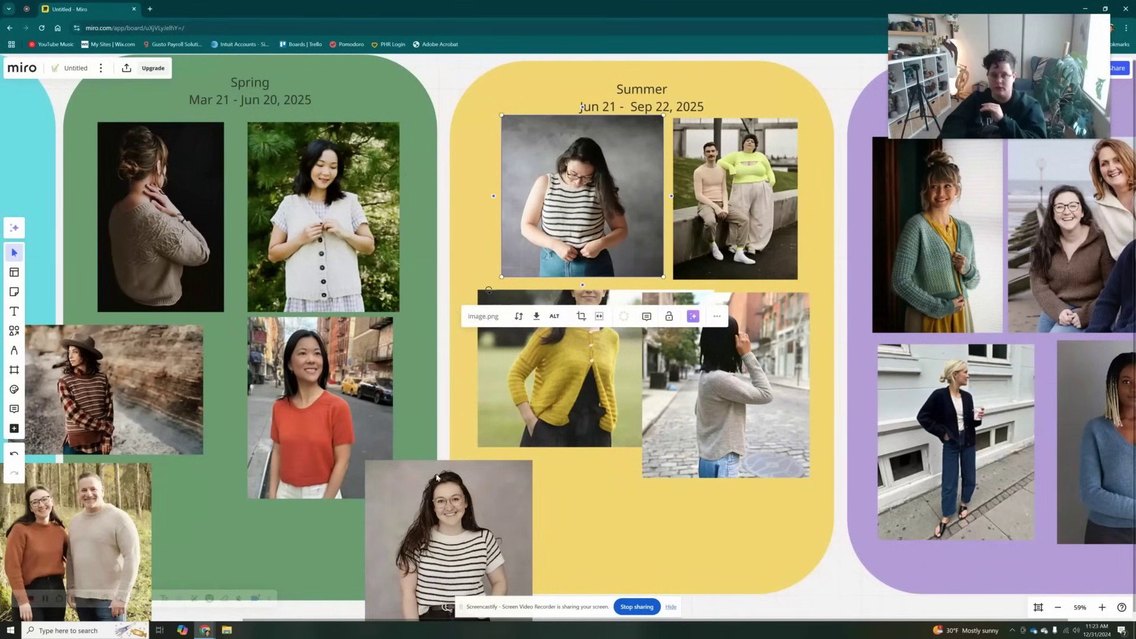
click(456, 508)
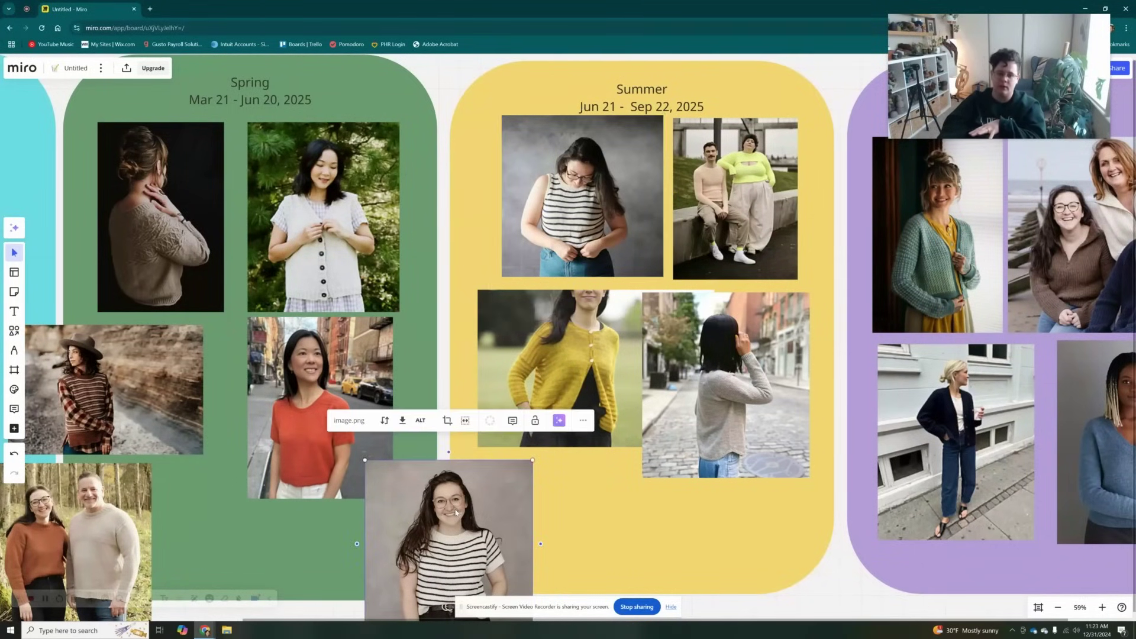
click(552, 249)
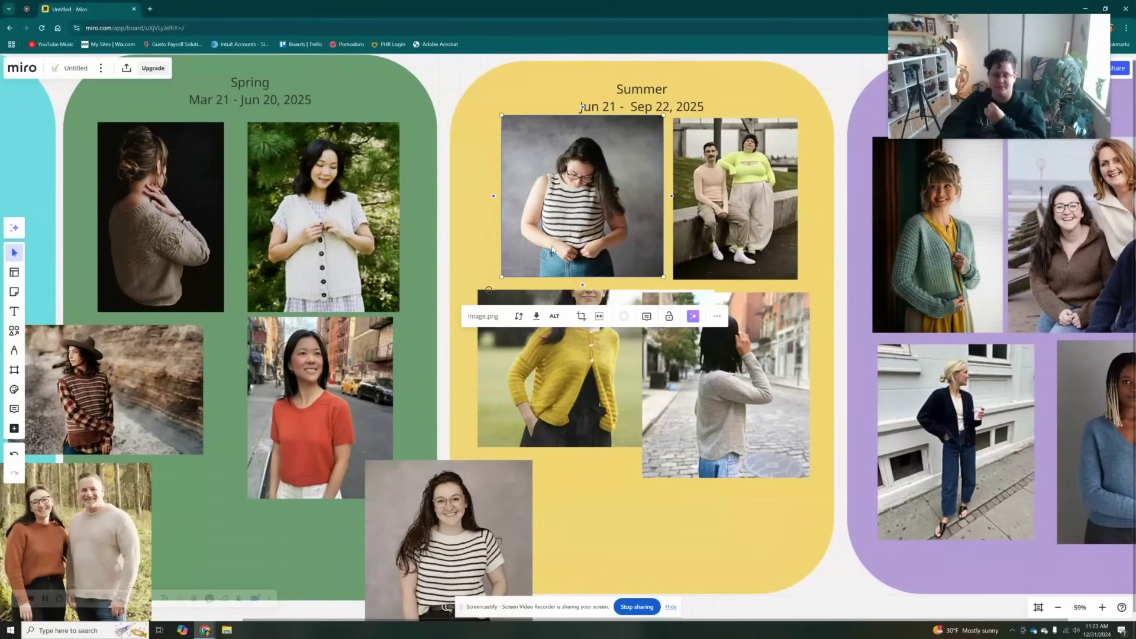
click(578, 405)
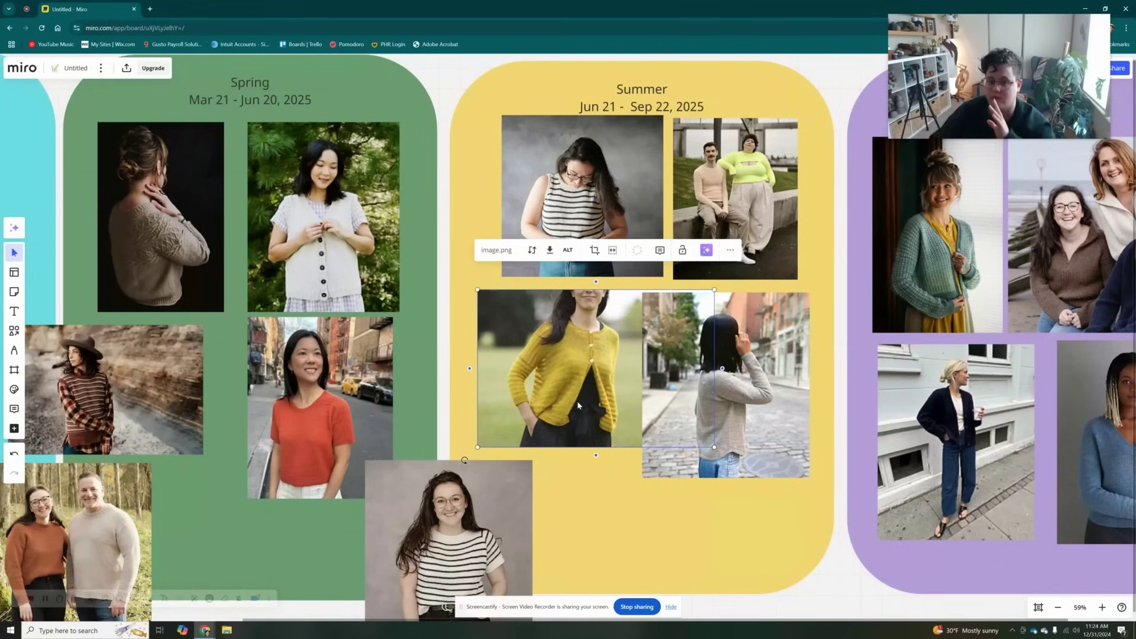
click(787, 408)
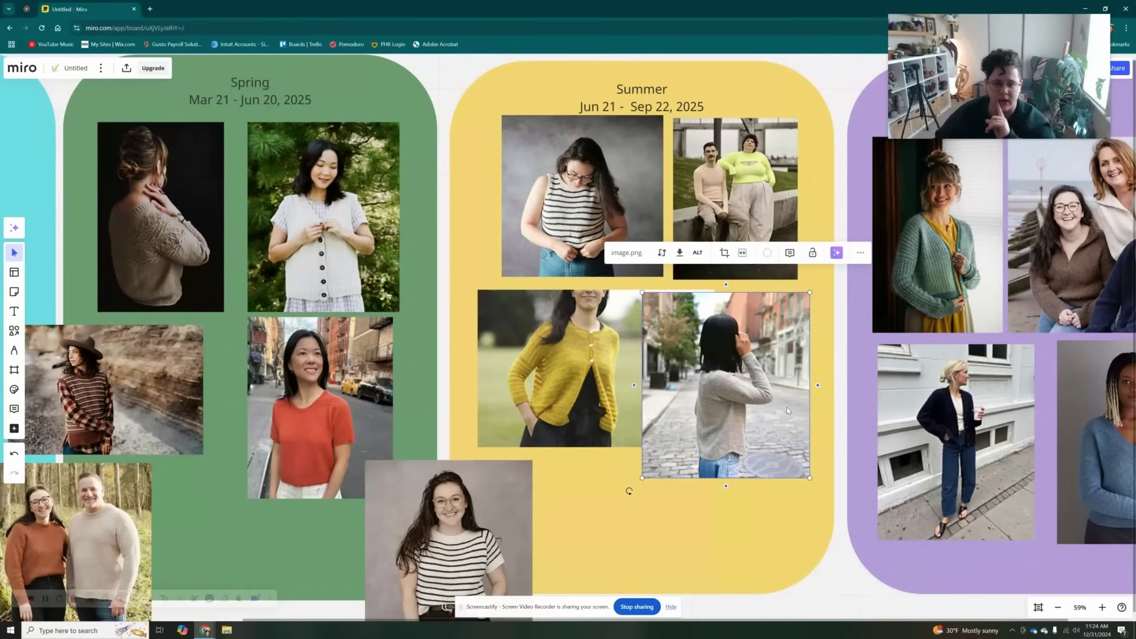
click(805, 553)
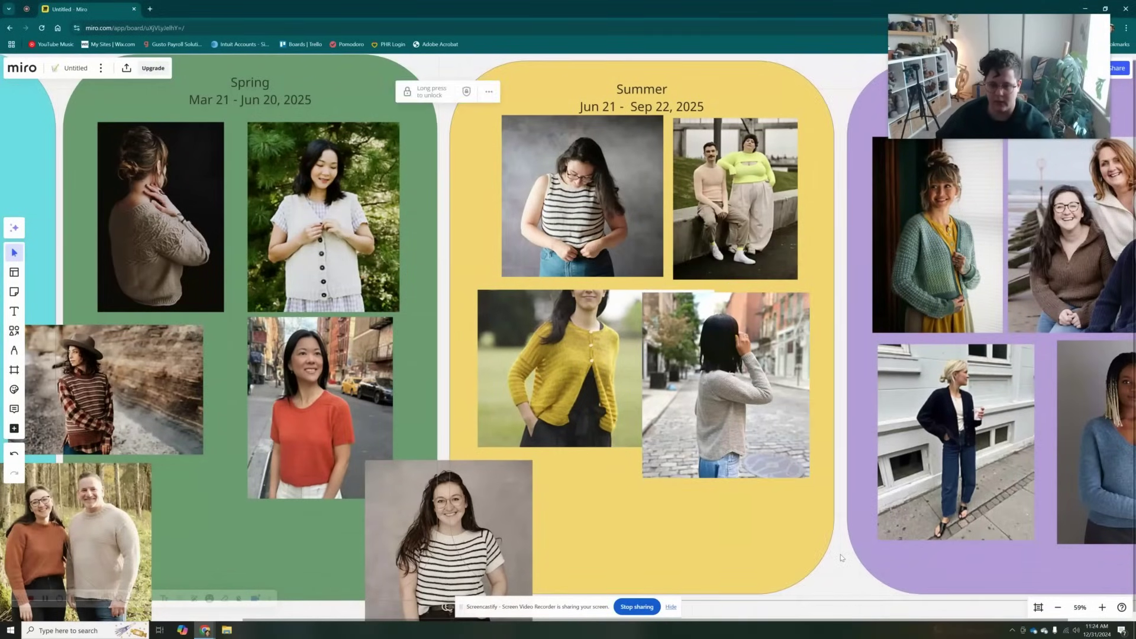
drag(837, 512, 626, 509)
click(766, 273)
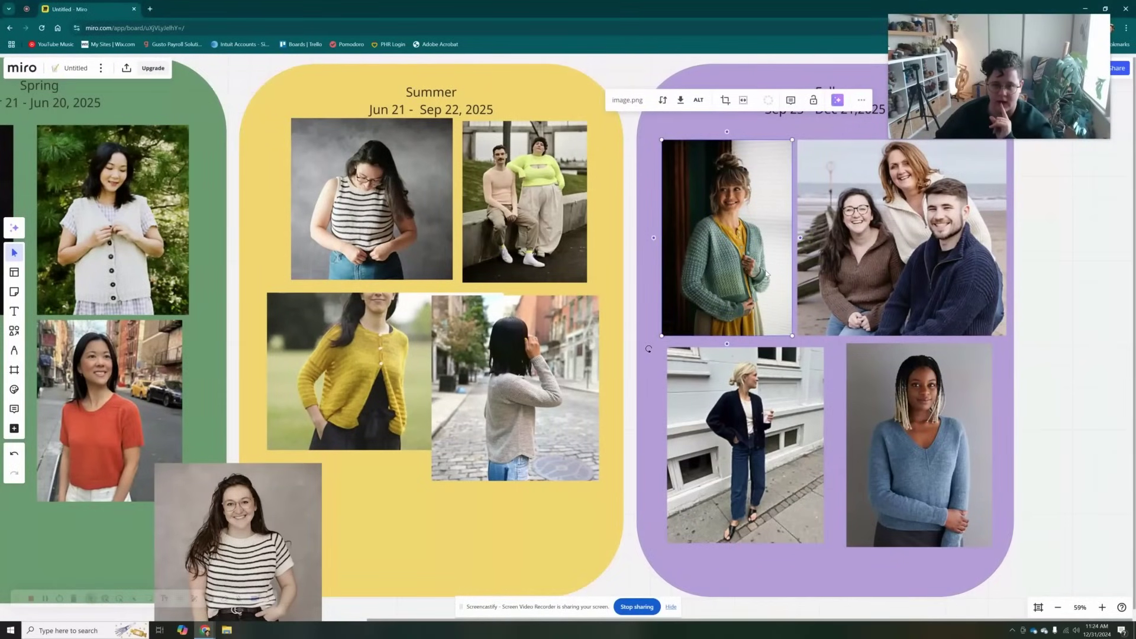
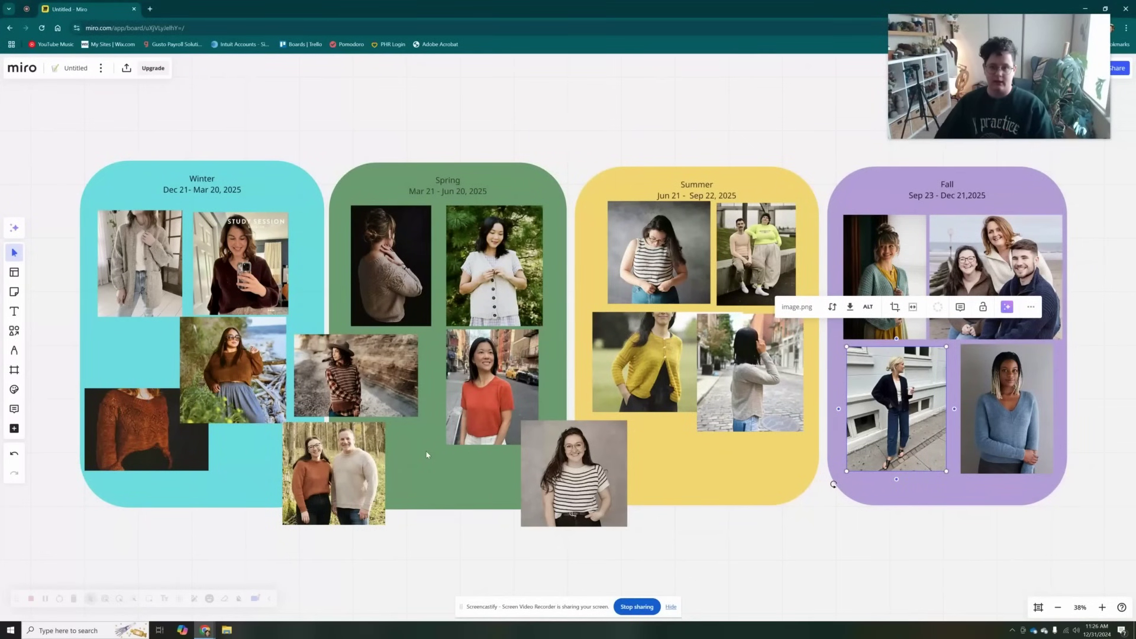
Step: Place the Miro board beside the Ravelry queue and open the queue's Organize view
drag(264, 10, 1133, 163)
click(474, 133)
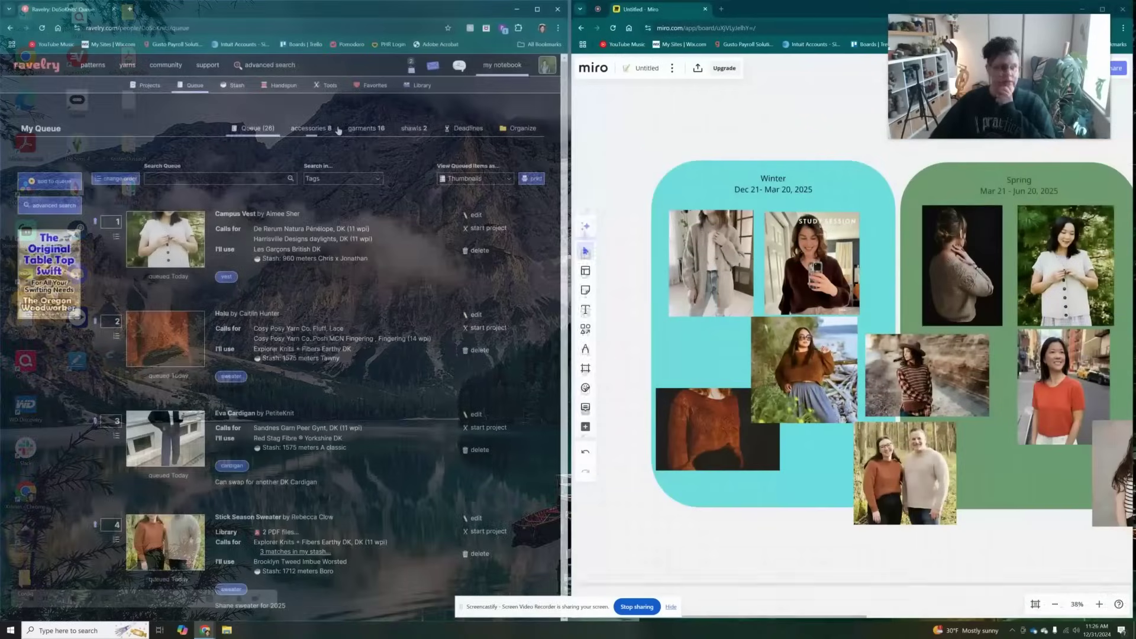
click(367, 128)
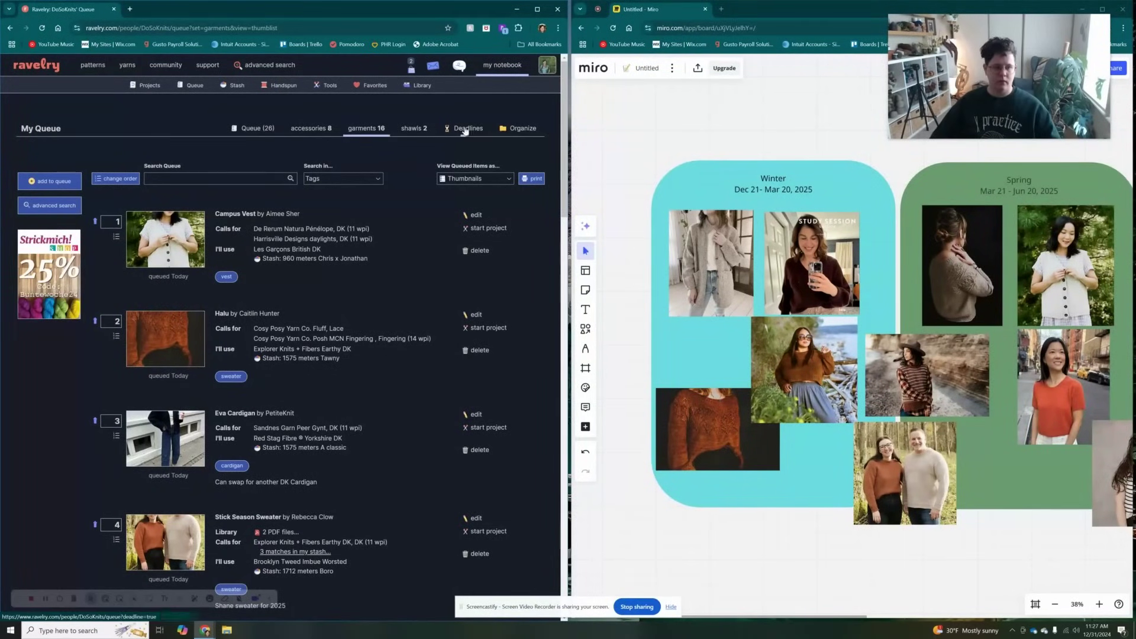
click(527, 128)
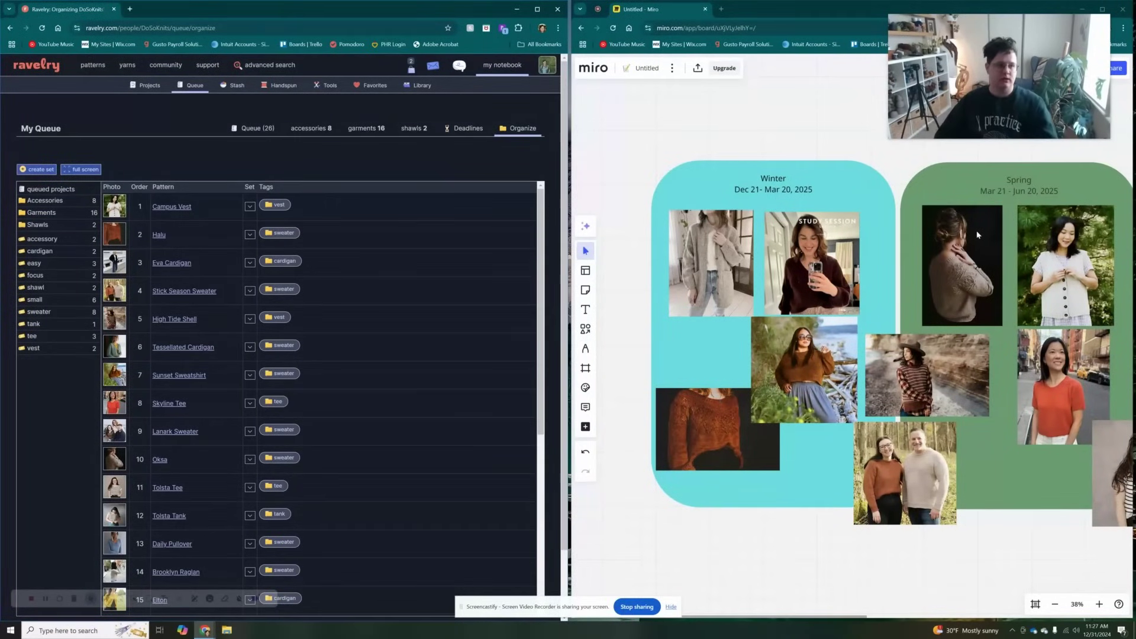
Step: Add the tag "spring" to the Campus Vest in the queue list and save it
scroll(383, 231, down, 5)
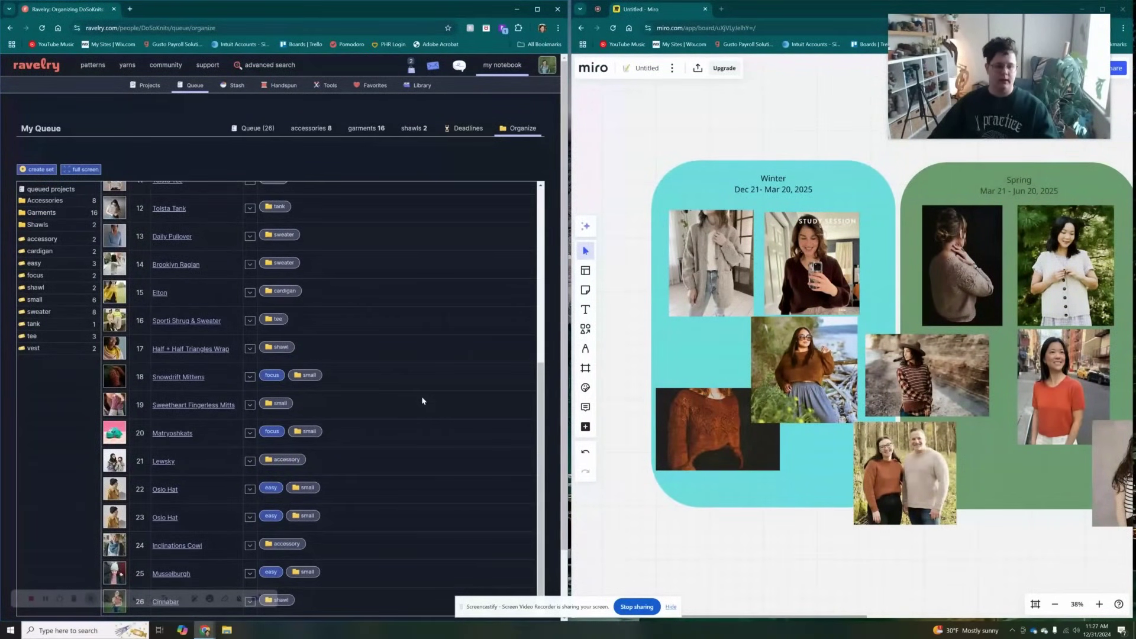
scroll(422, 401, up, 5)
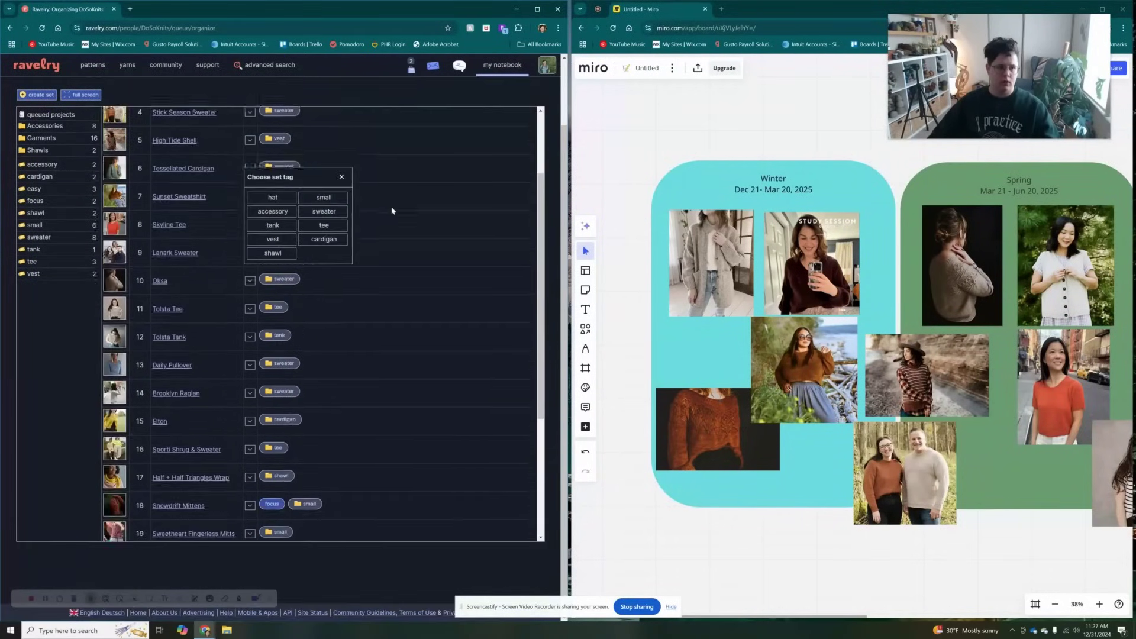
scroll(391, 208, up, 1)
scroll(375, 172, up, 2)
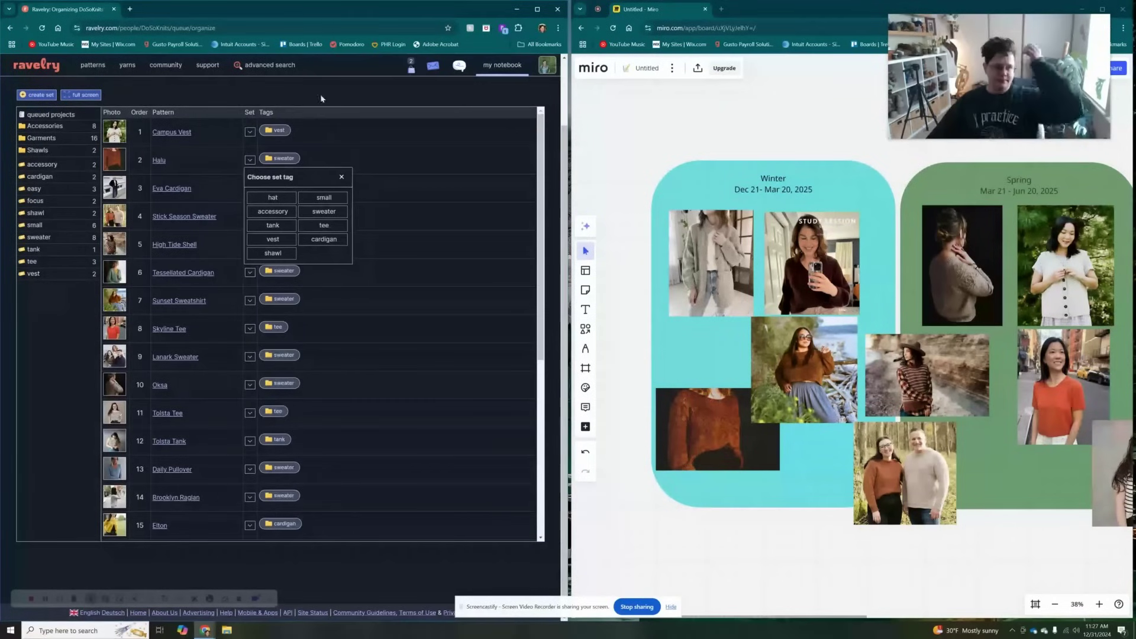
click(284, 129)
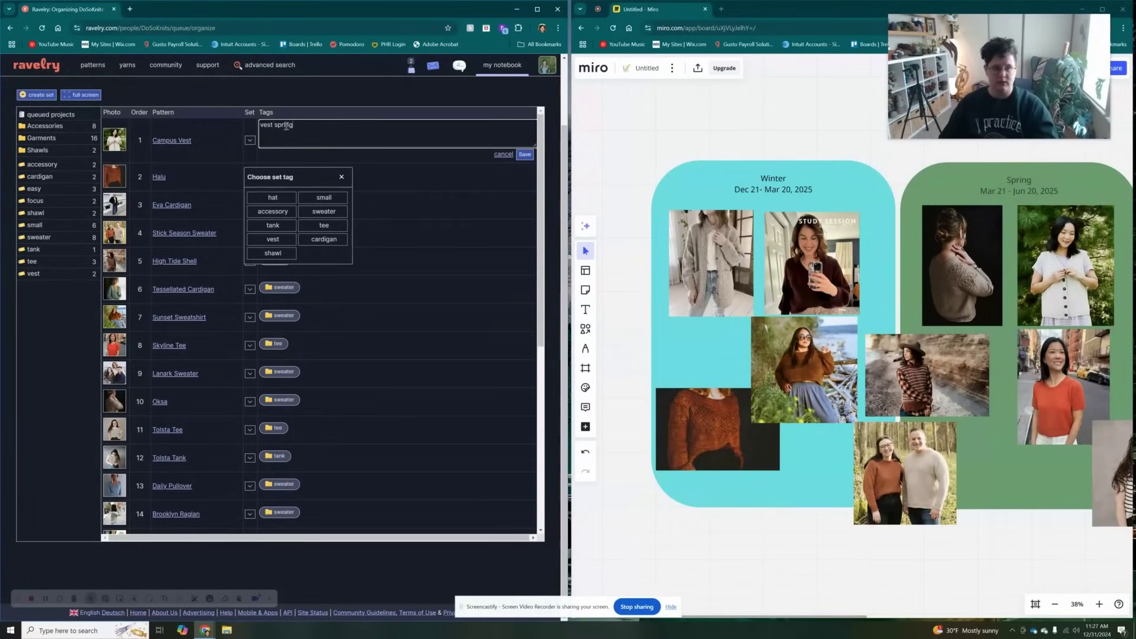
click(524, 153)
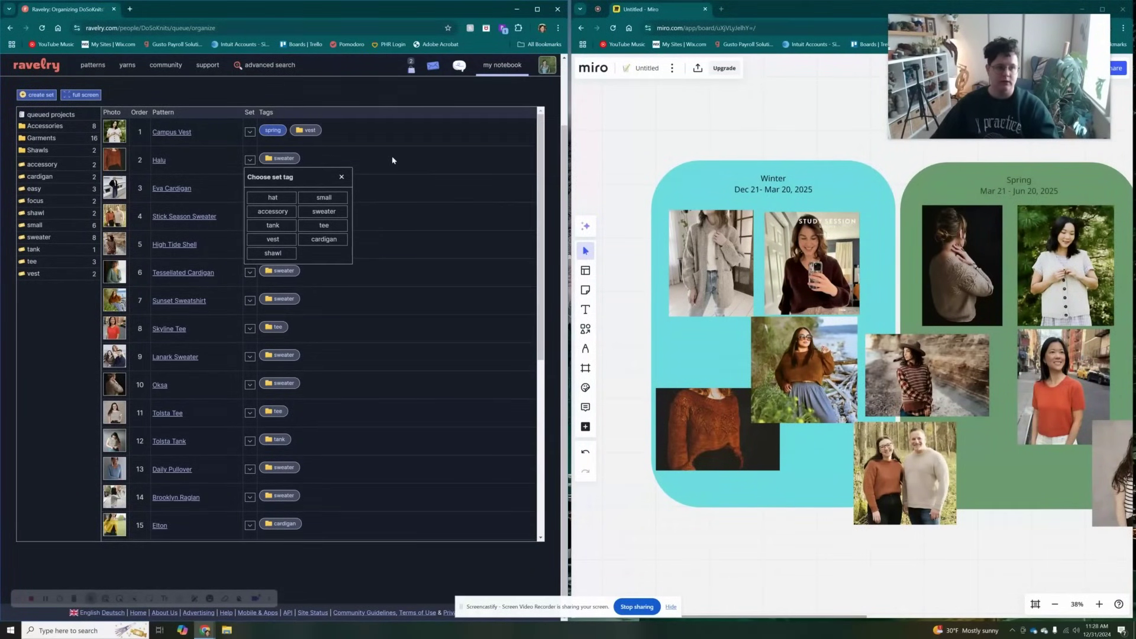
Step: Add the tag "winter" to the Halu sweater and save it
click(324, 156)
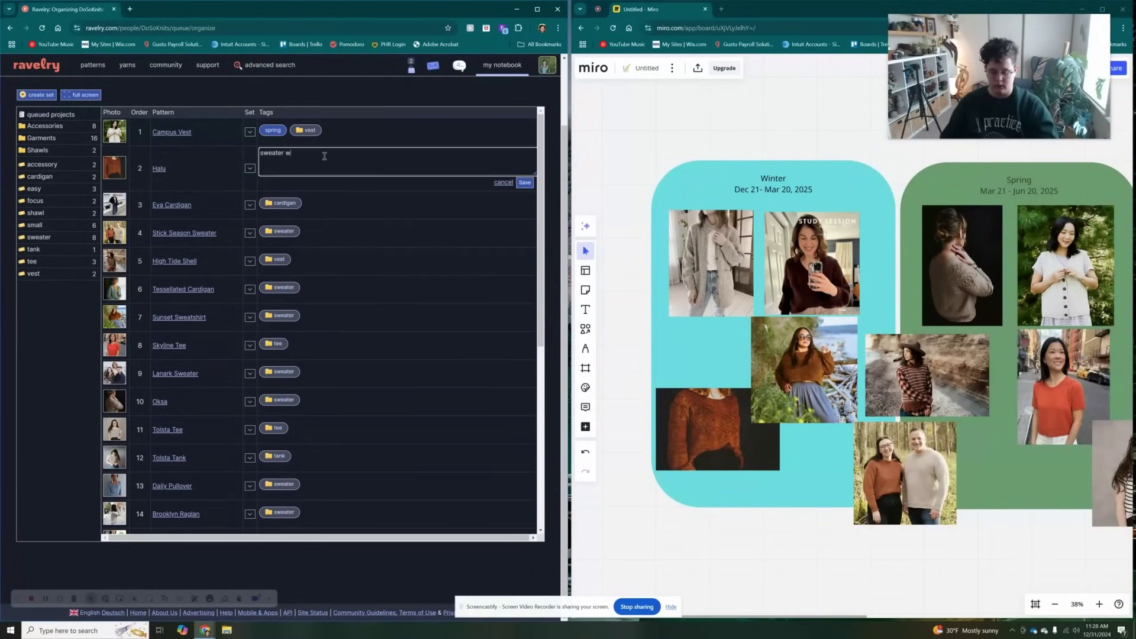
text(winter)
scroll(324, 156, up, 1)
click(525, 227)
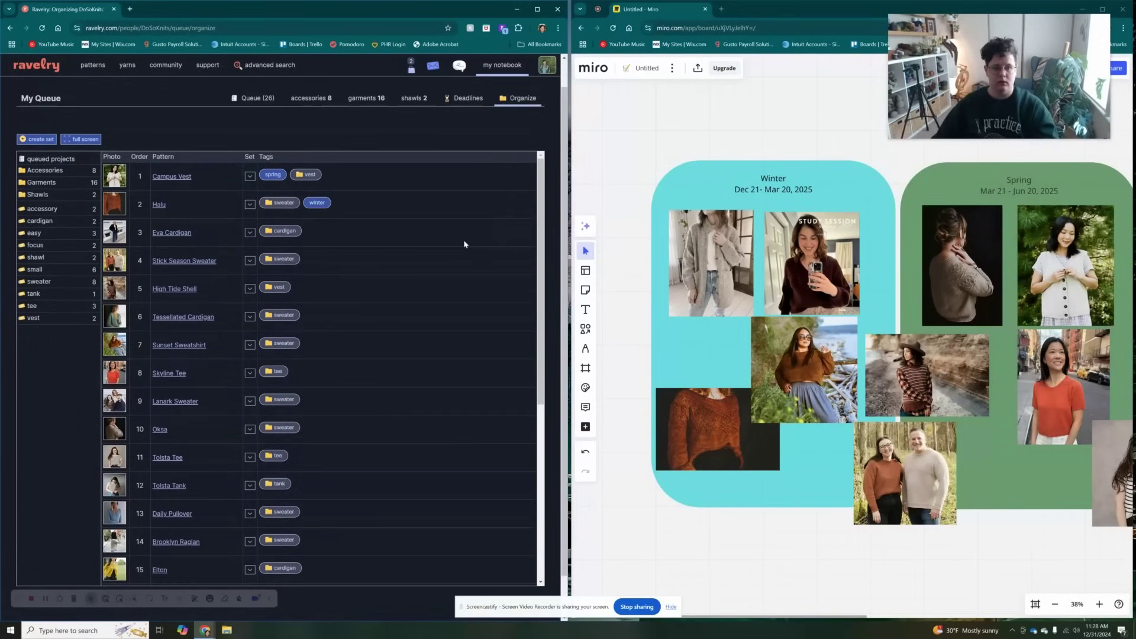
Step: Add the tag "autumn" to the Eva Cardigan, and the tags "winter" and "spring" to the Stick Season Sweater
click(309, 234)
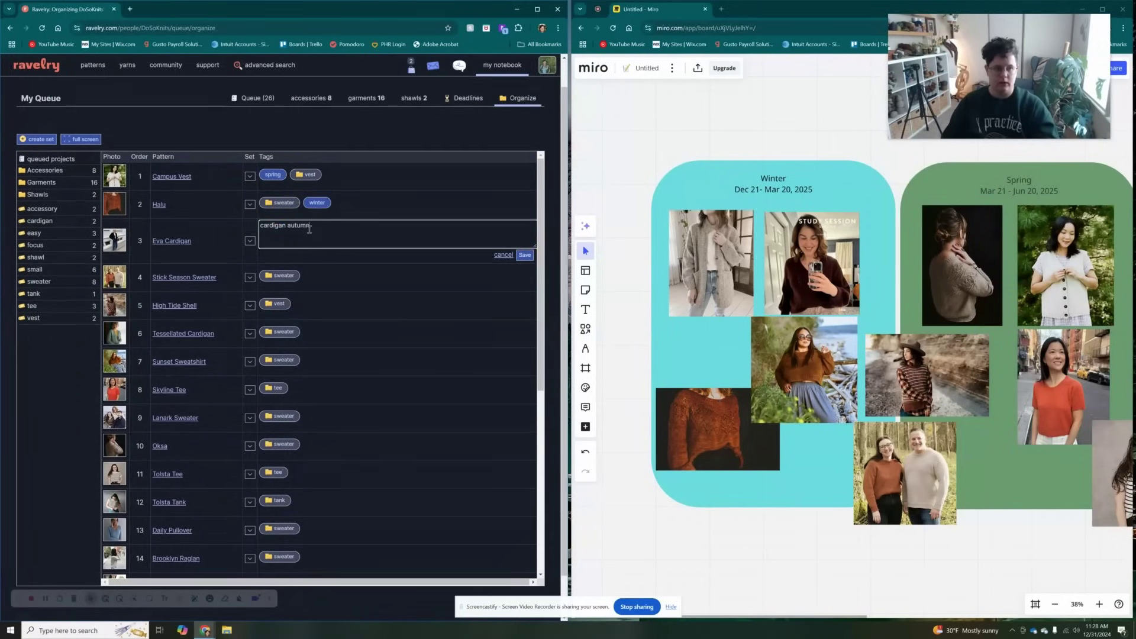
click(524, 254)
click(318, 258)
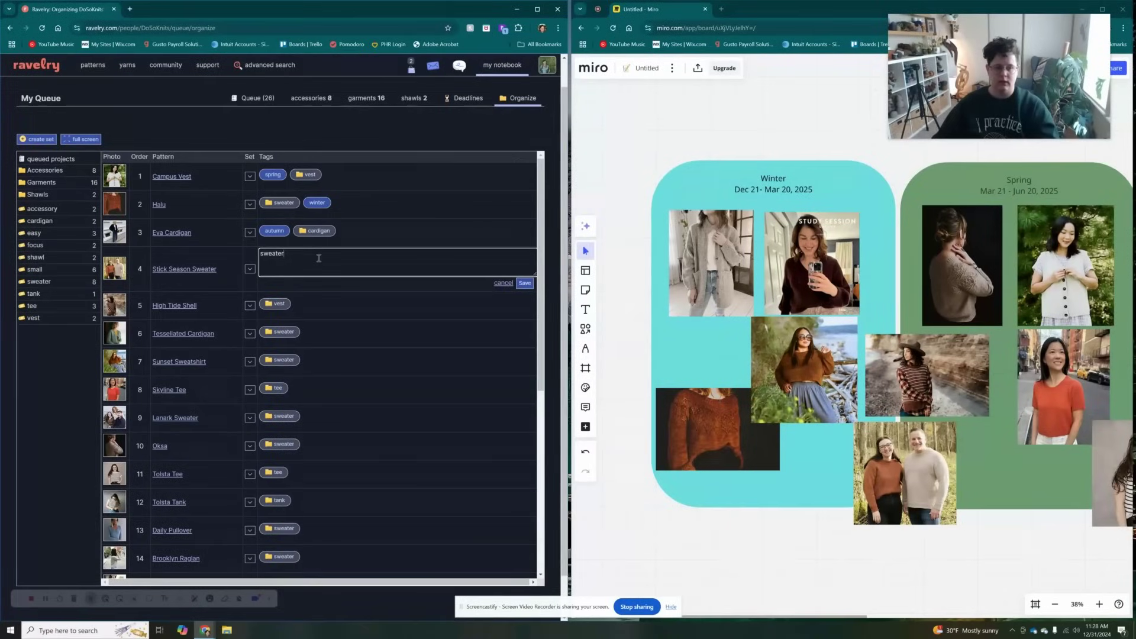
text(winter spring)
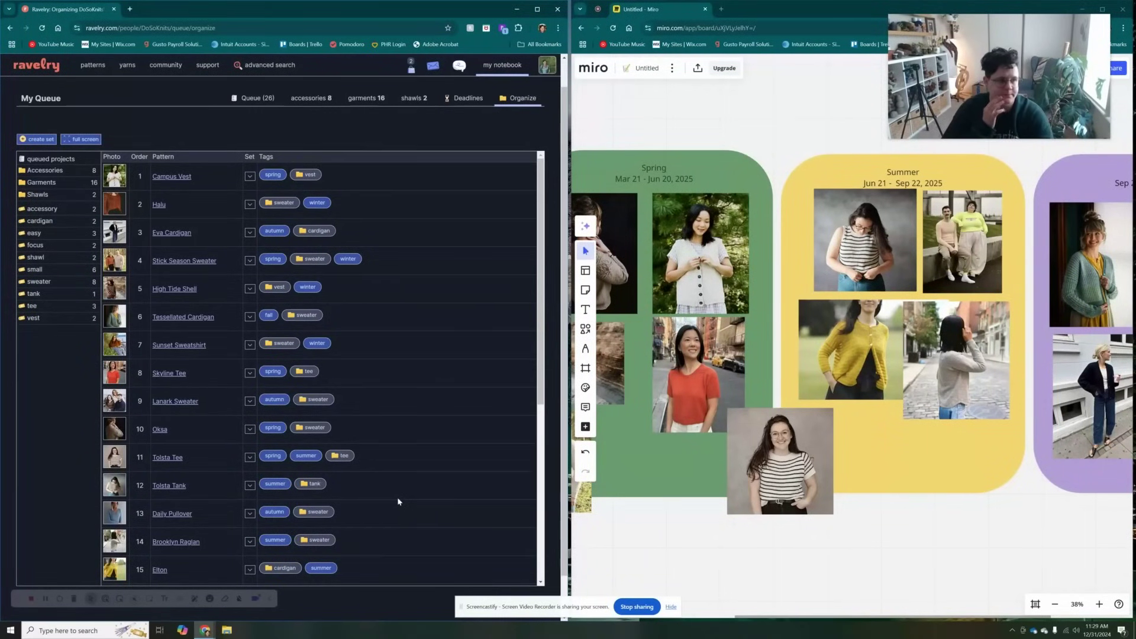
Step: Create a queue set named Summer that includes the tag "Summer"
click(38, 140)
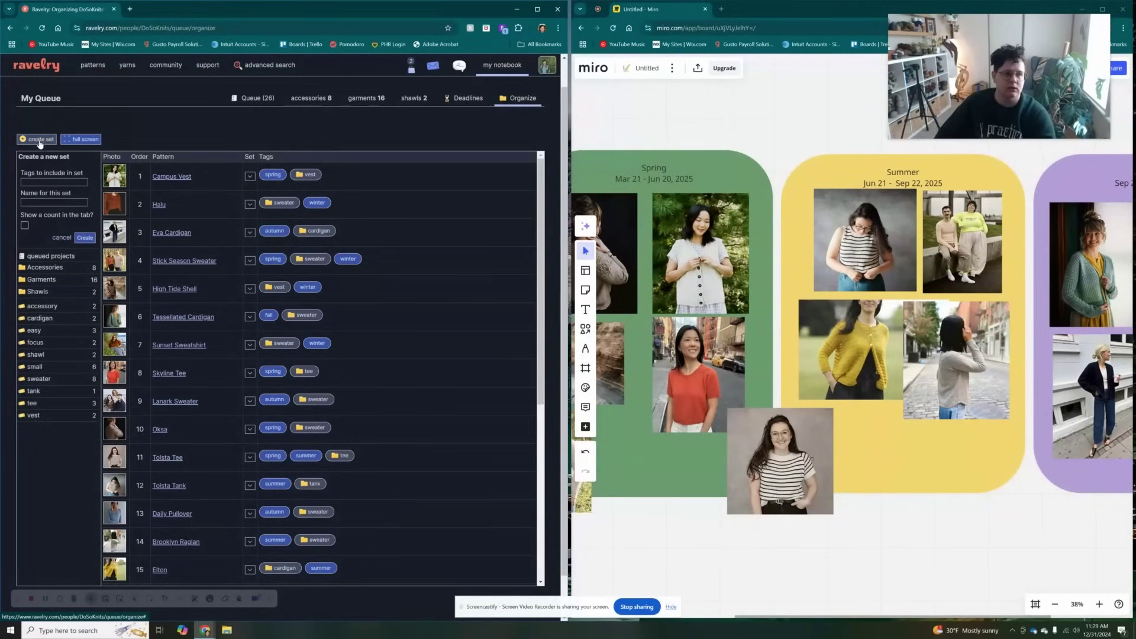
click(60, 183)
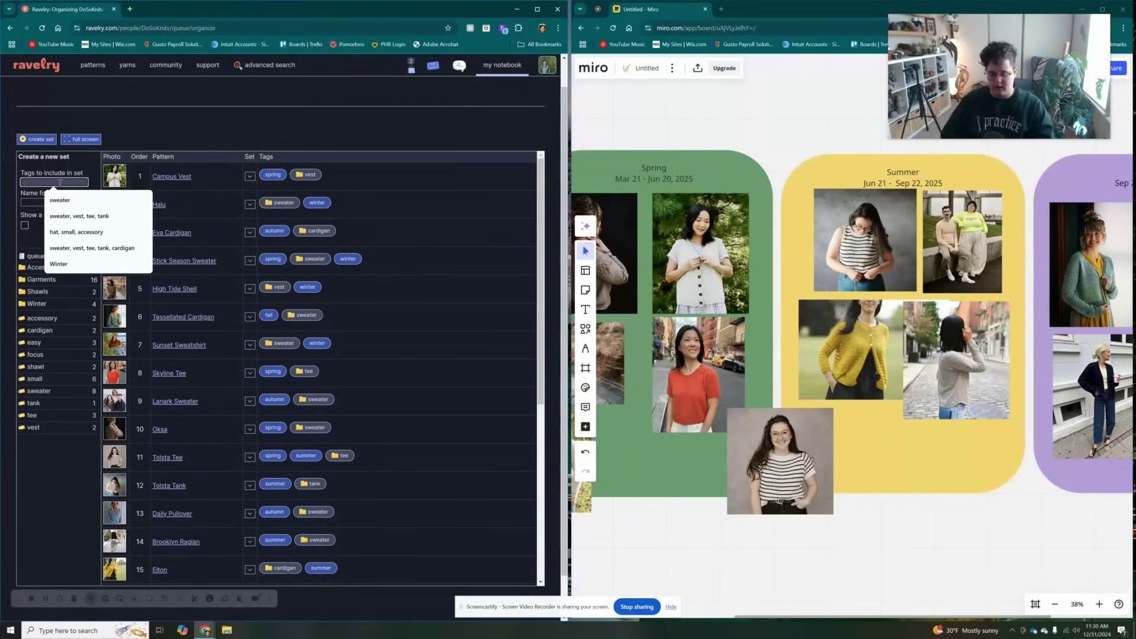
text(Summer)
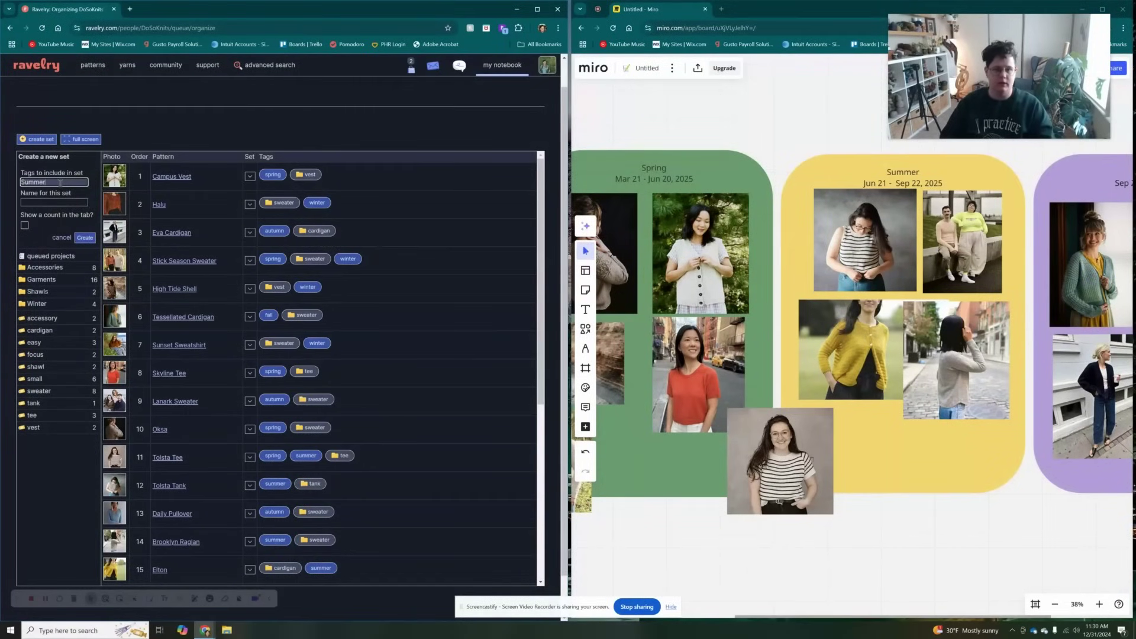
key(Tab)
text(Summ)
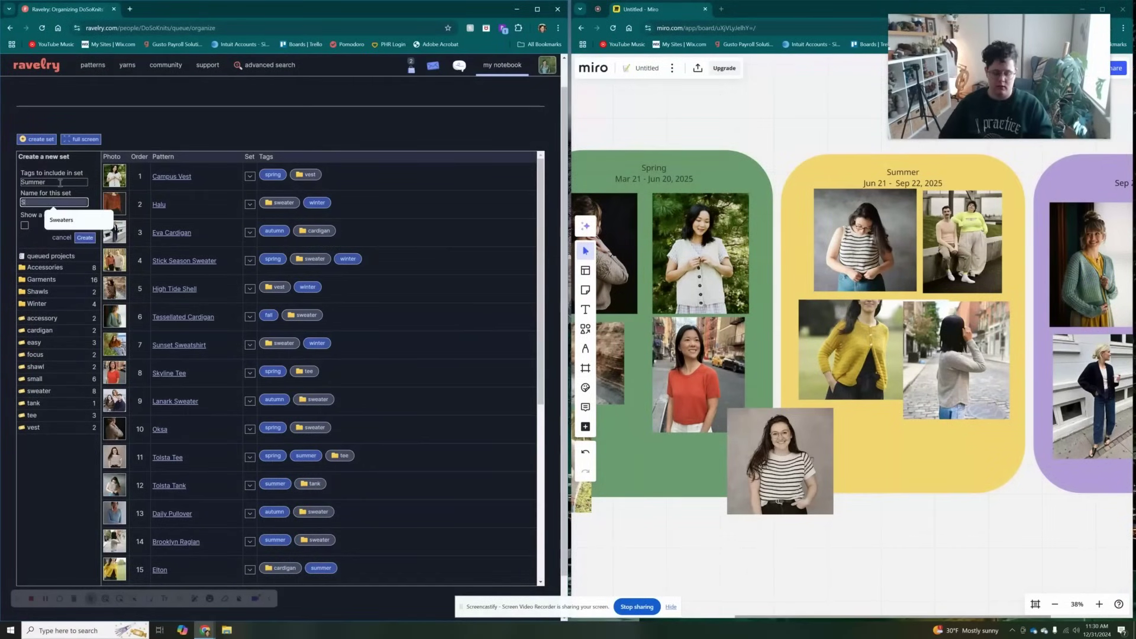
text(er)
click(85, 238)
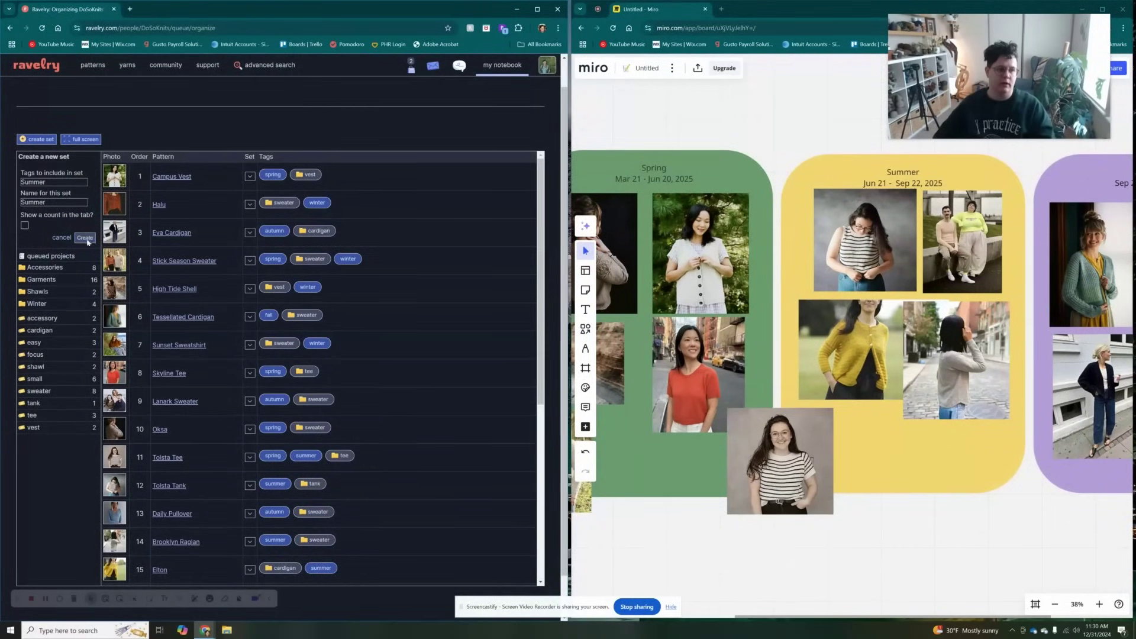
Step: Create a queue set named Spring that includes the tag "spring"
click(41, 182)
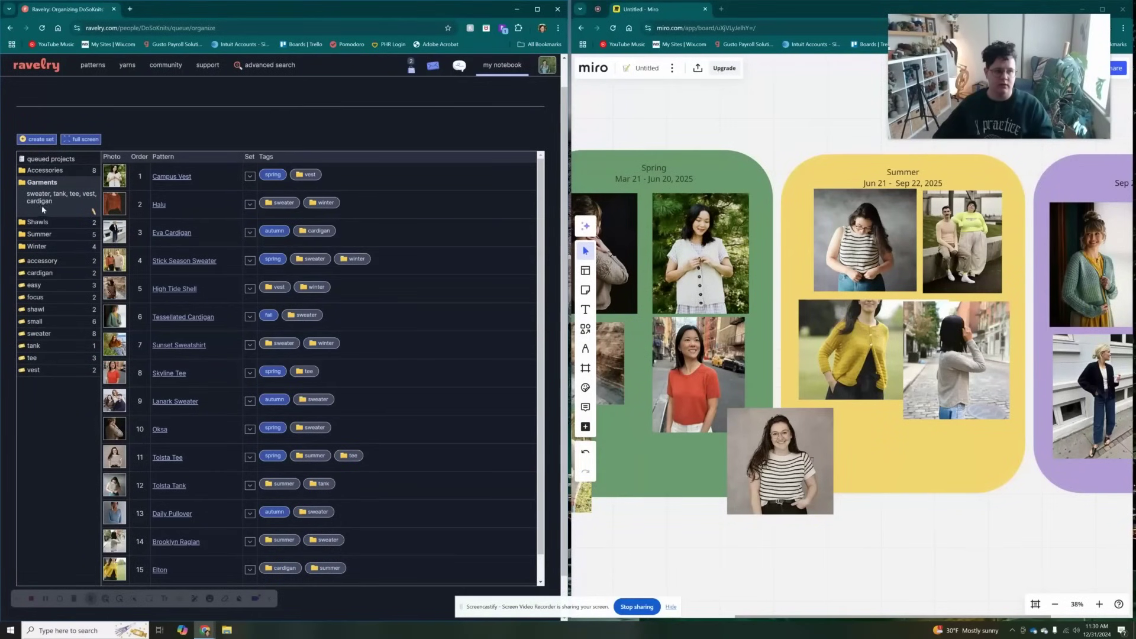
click(37, 139)
click(53, 182)
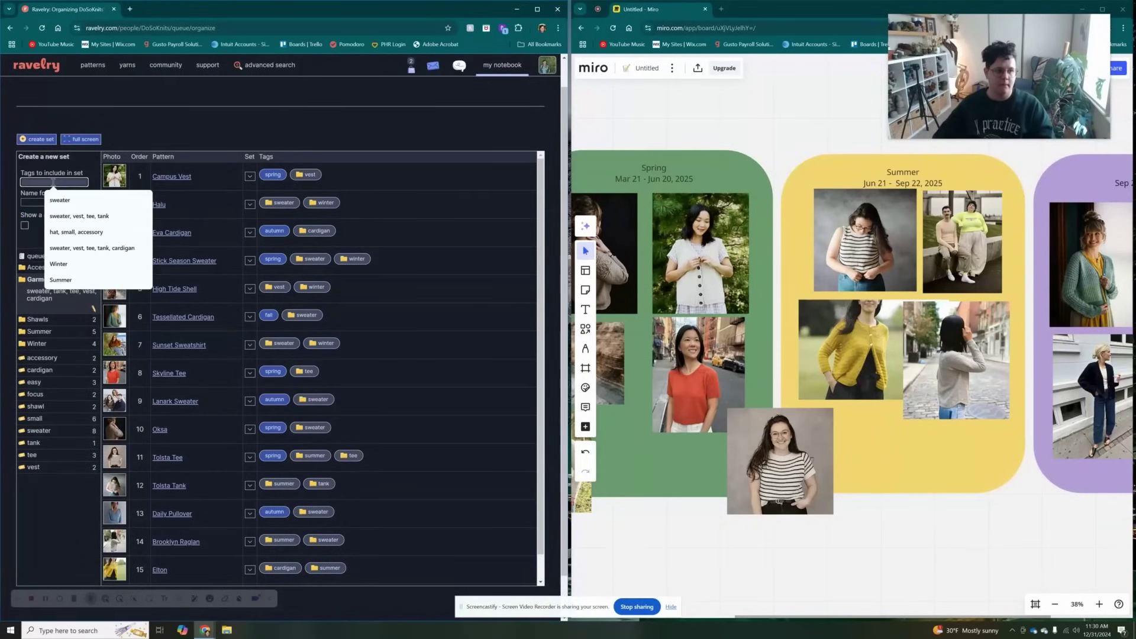
text(spring)
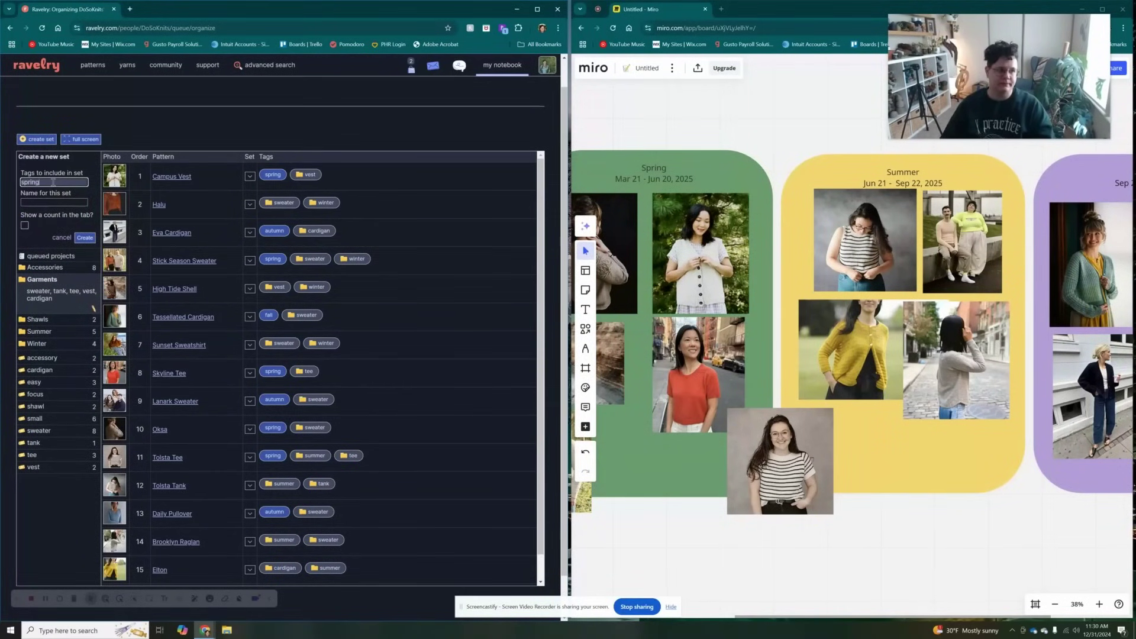
key(Tab)
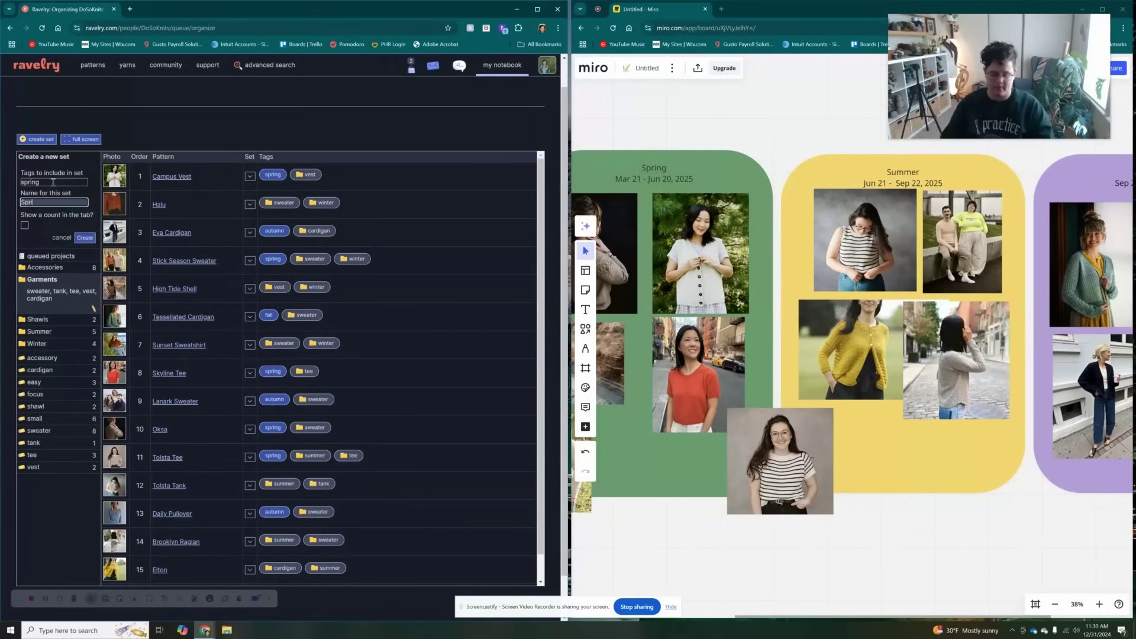
click(83, 236)
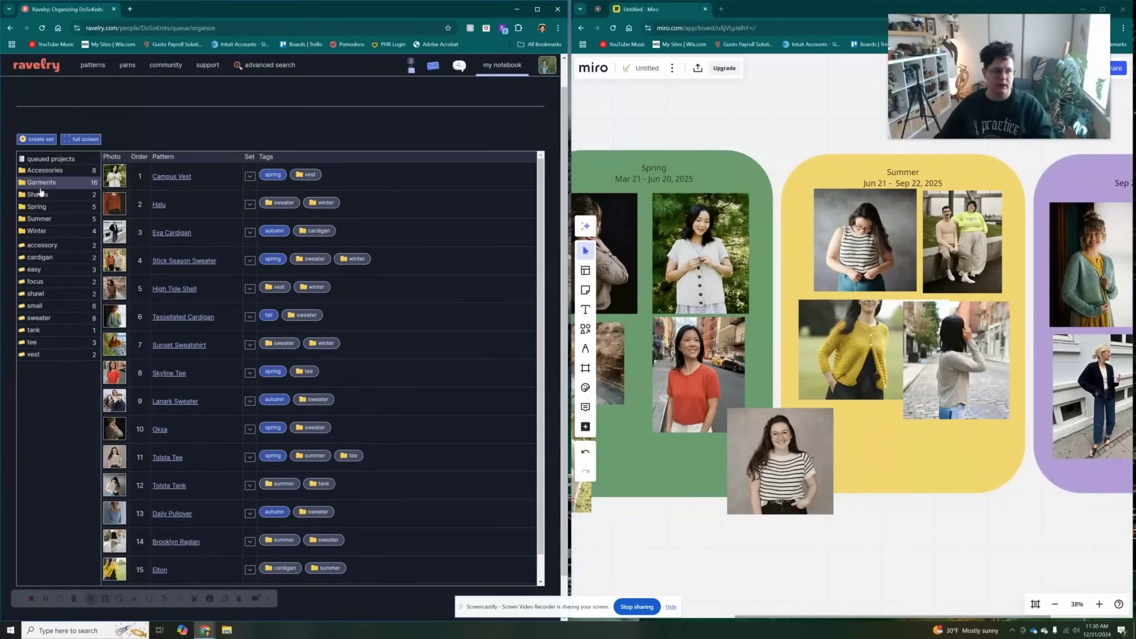
Step: Start a new queue set for the autumn projects by entering its season tag
click(39, 144)
click(60, 184)
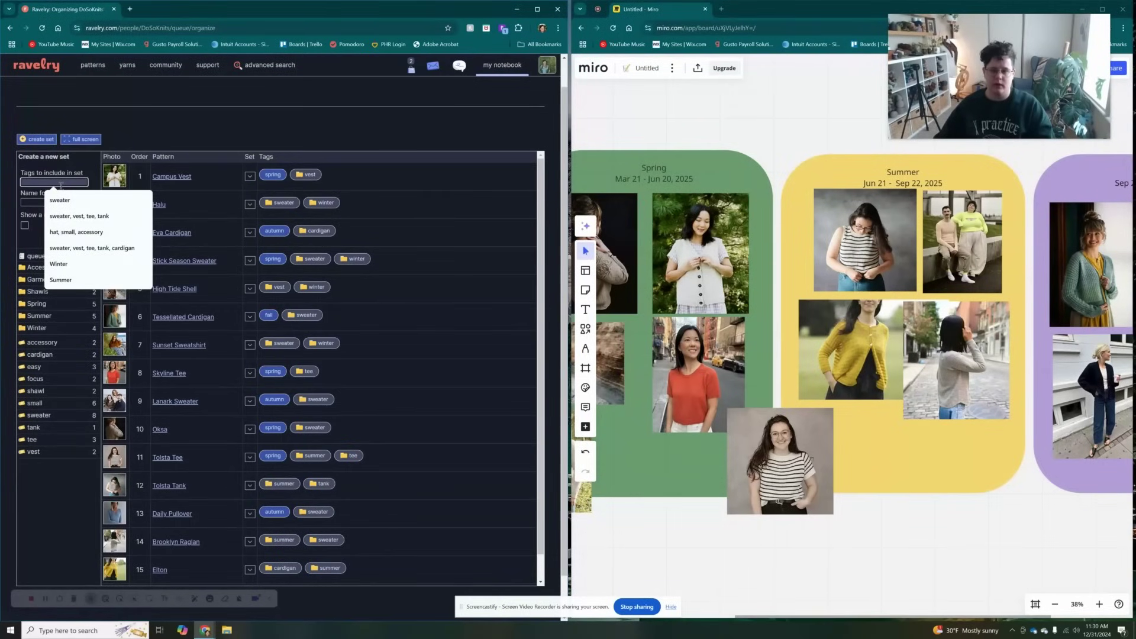
text(Autmn)
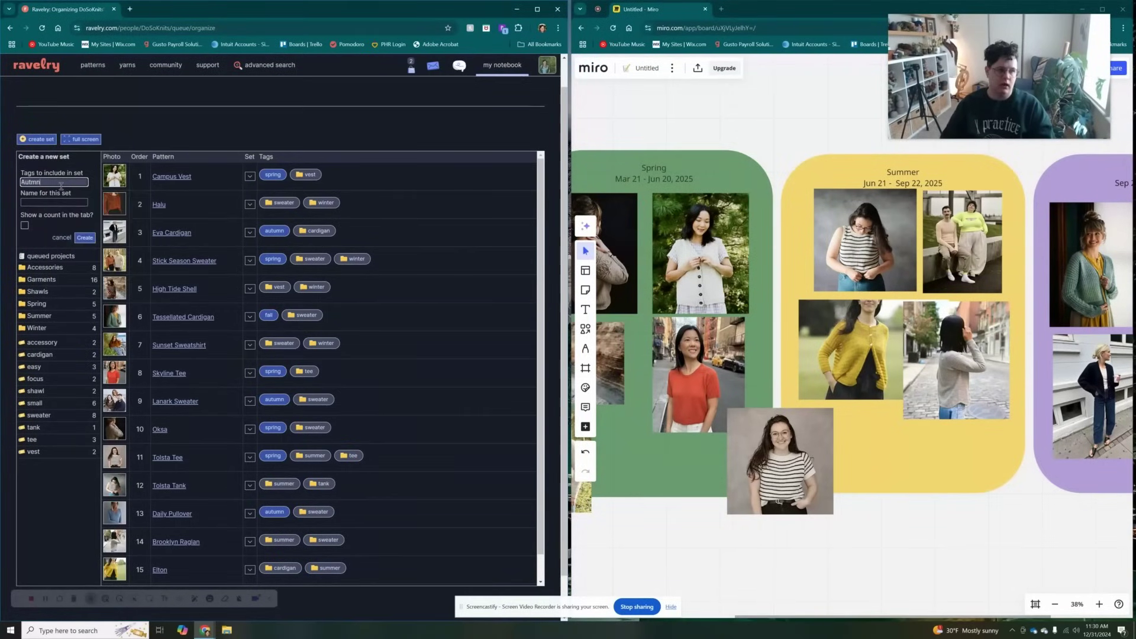
text(n)
key(Tab)
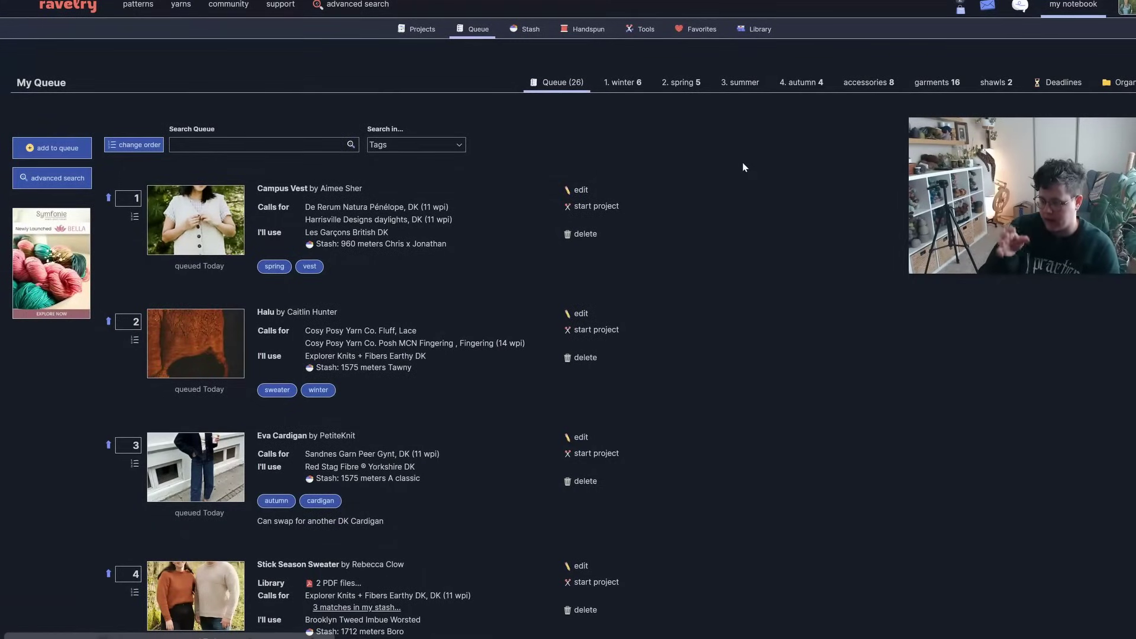
Step: Review the patterns in the winter set and look at the queue's reordering view, closing it without saving
click(632, 86)
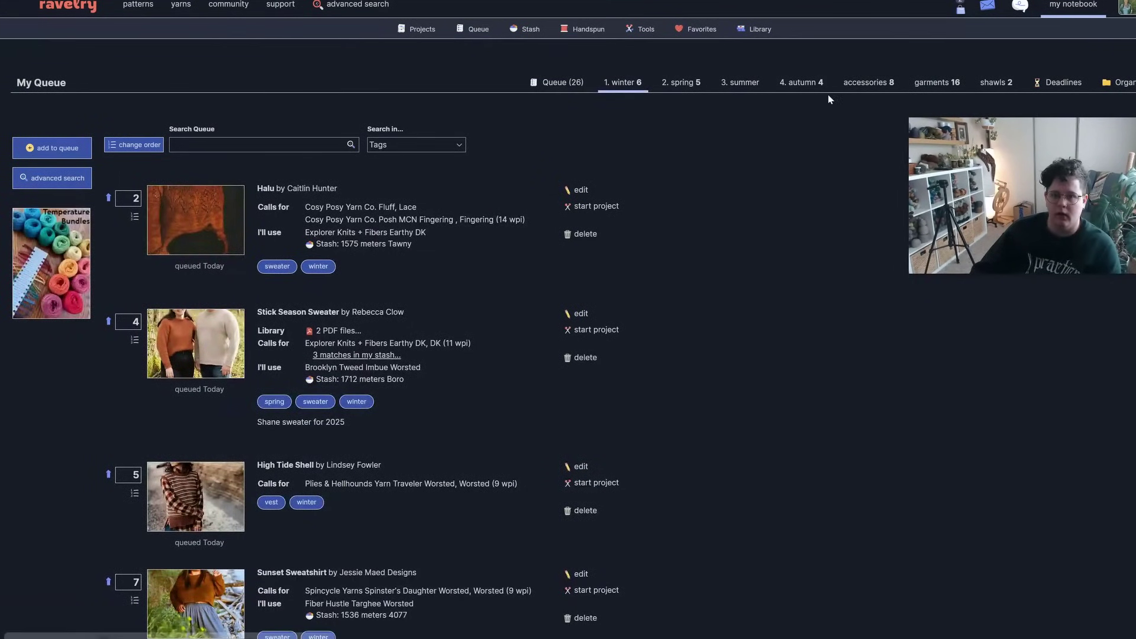
scroll(406, 486, down, 8)
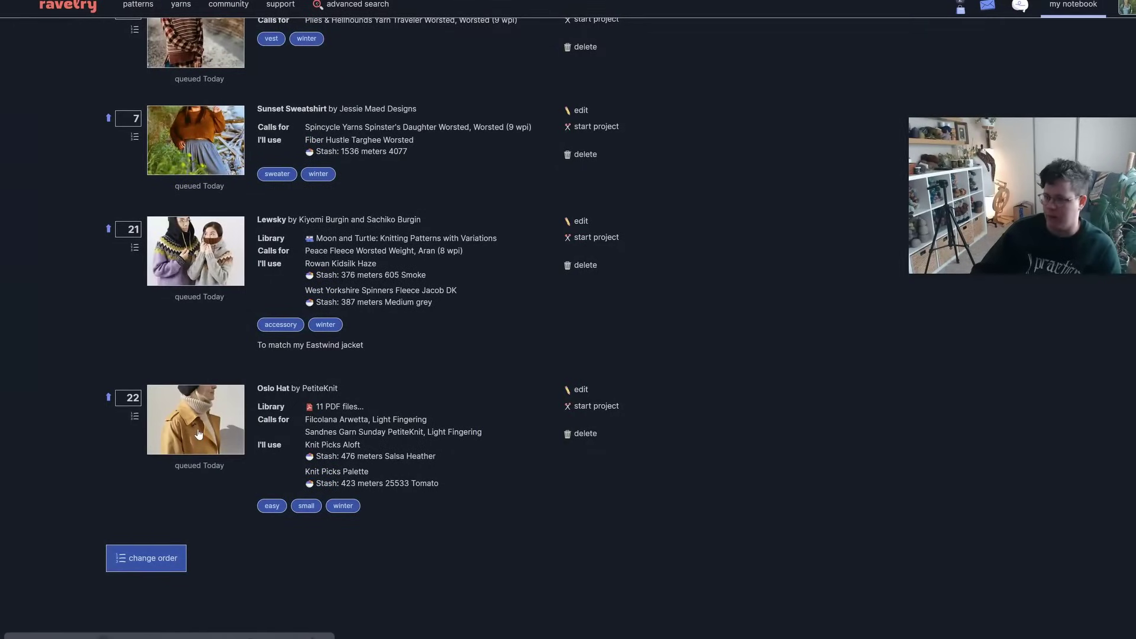
scroll(198, 435, up, 8)
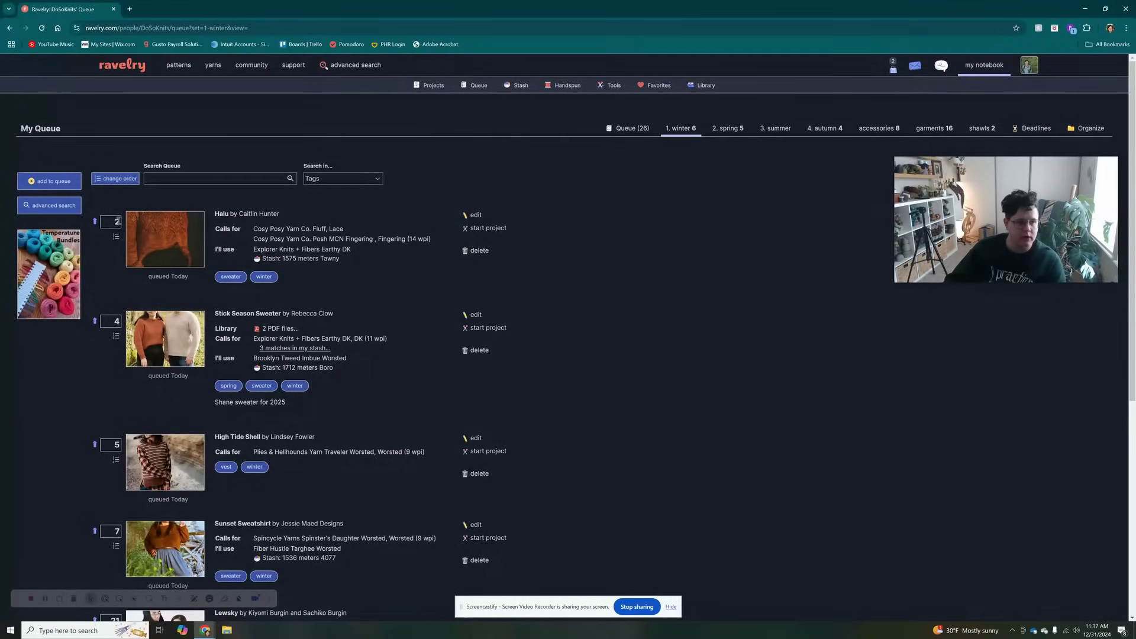
scroll(138, 348, down, 1)
scroll(117, 342, down, 3)
scroll(126, 441, up, 3)
scroll(126, 440, up, 1)
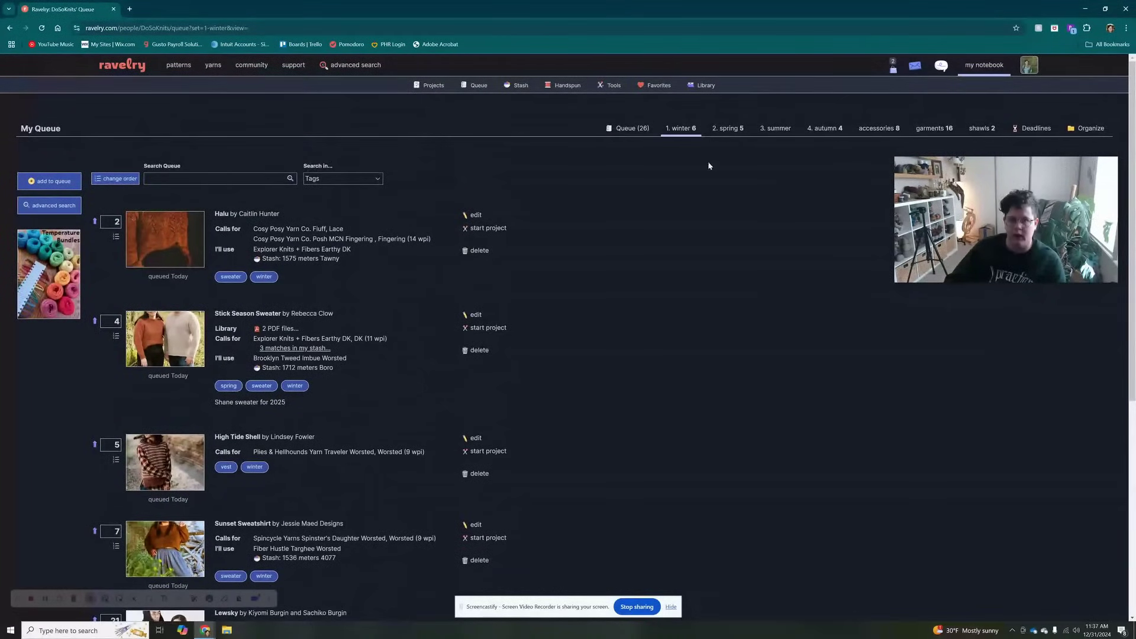
click(120, 178)
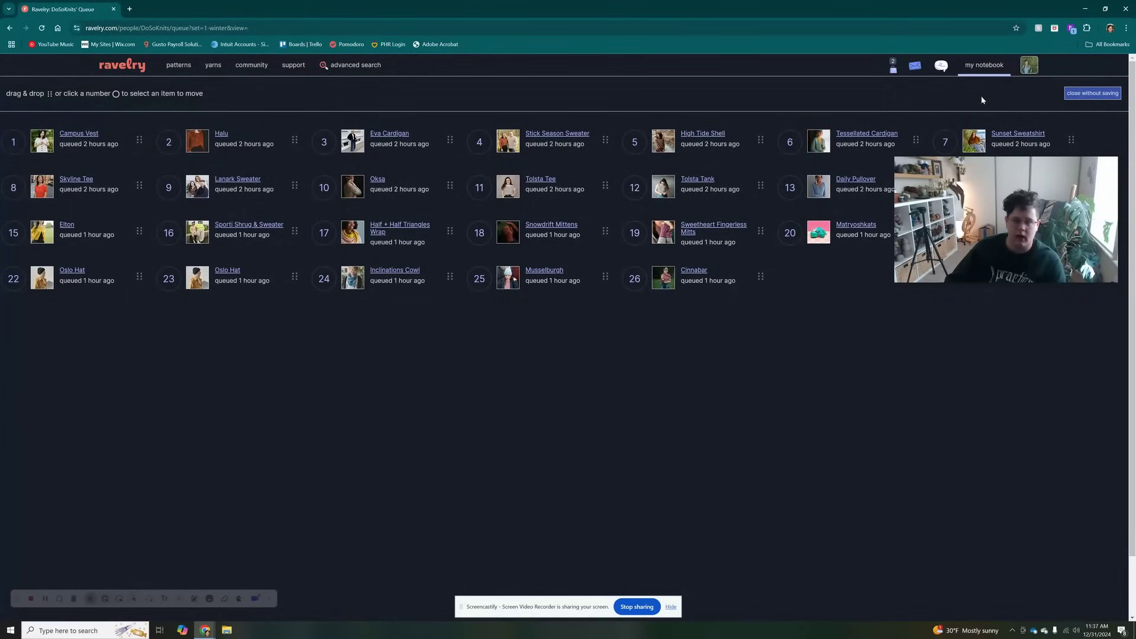
click(1089, 99)
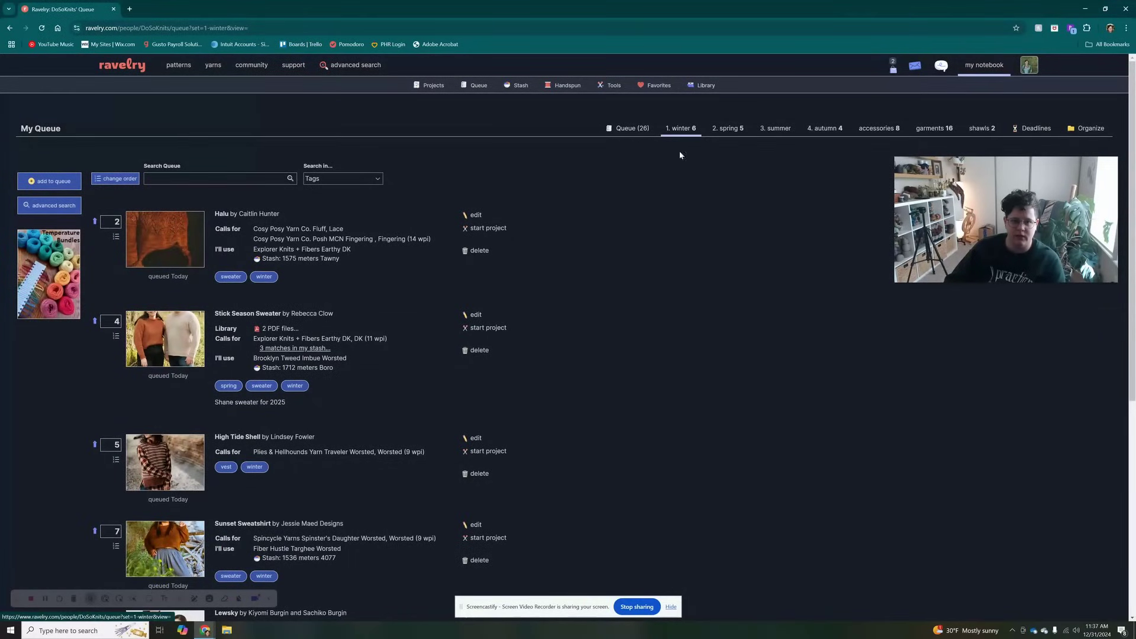
Step: Give the Stick Season Sweater queue entry a finish-by date of June 8, 2024 and save it
scroll(308, 370, down, 2)
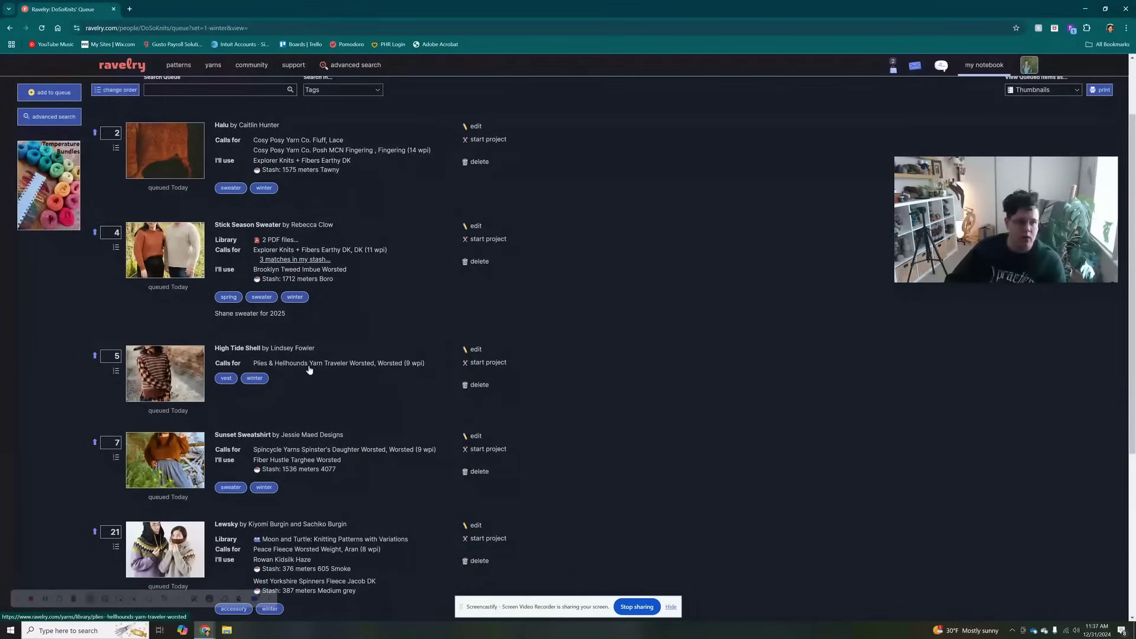
click(473, 230)
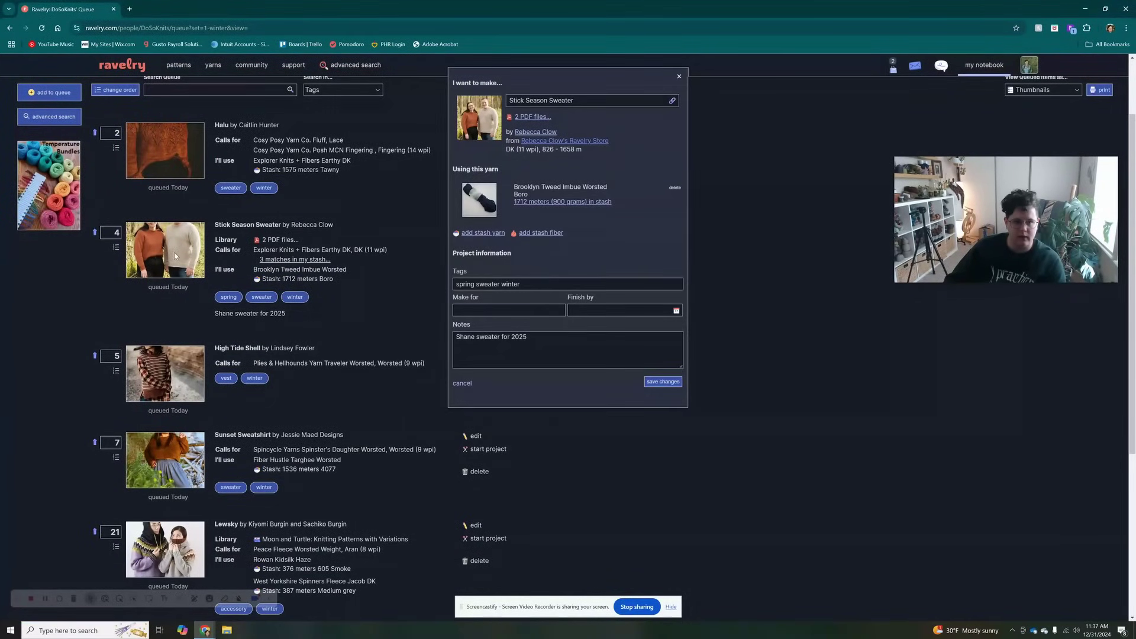
click(593, 309)
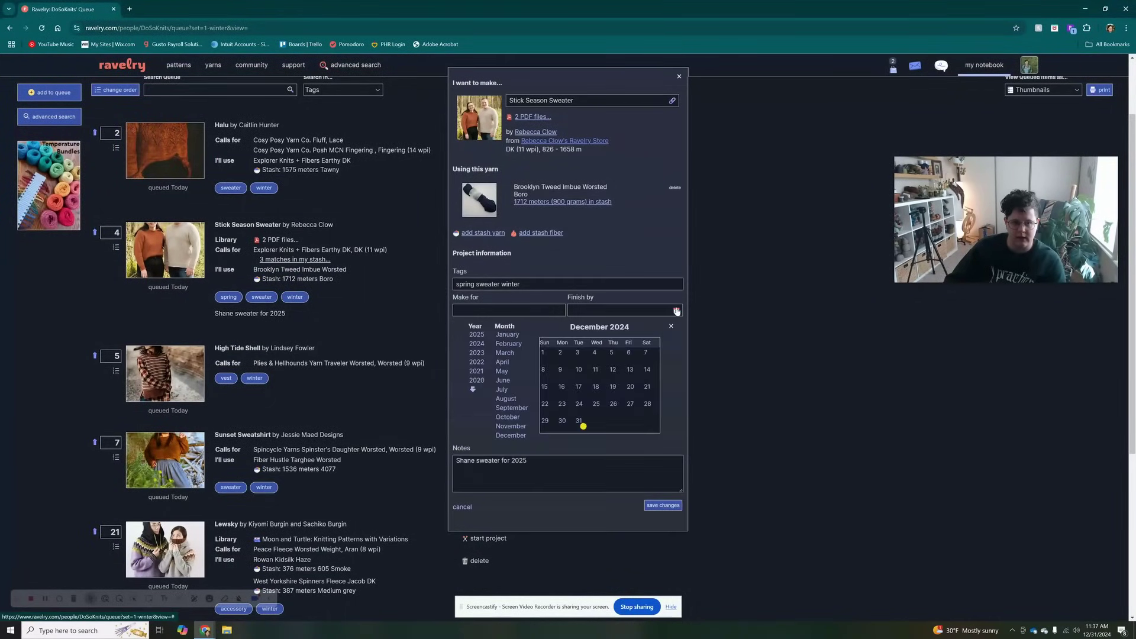
click(503, 380)
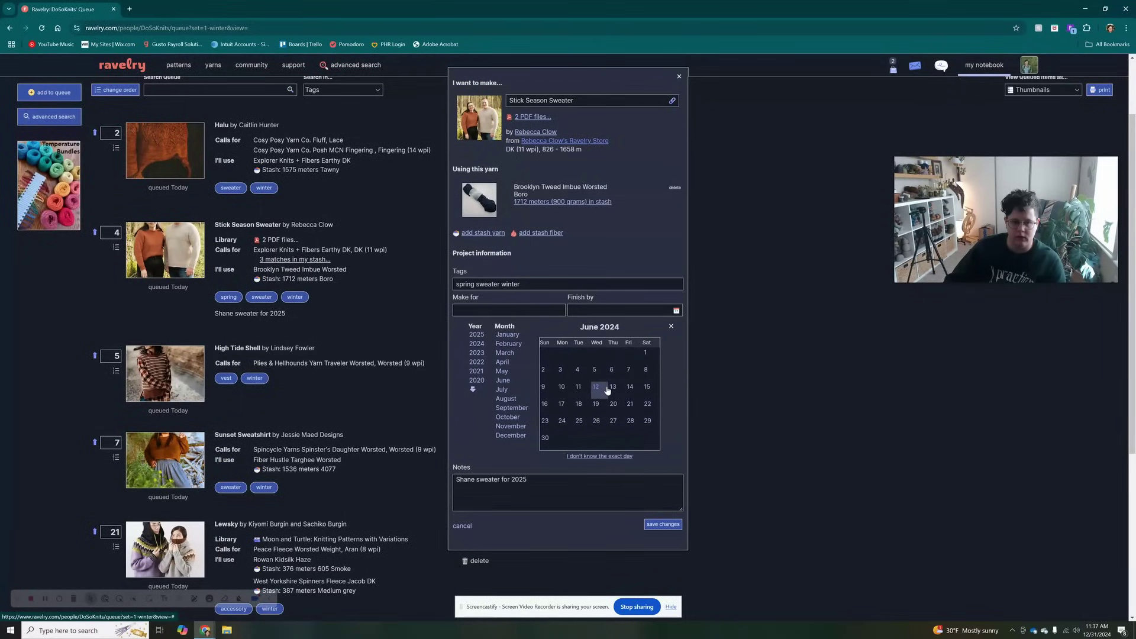
click(644, 372)
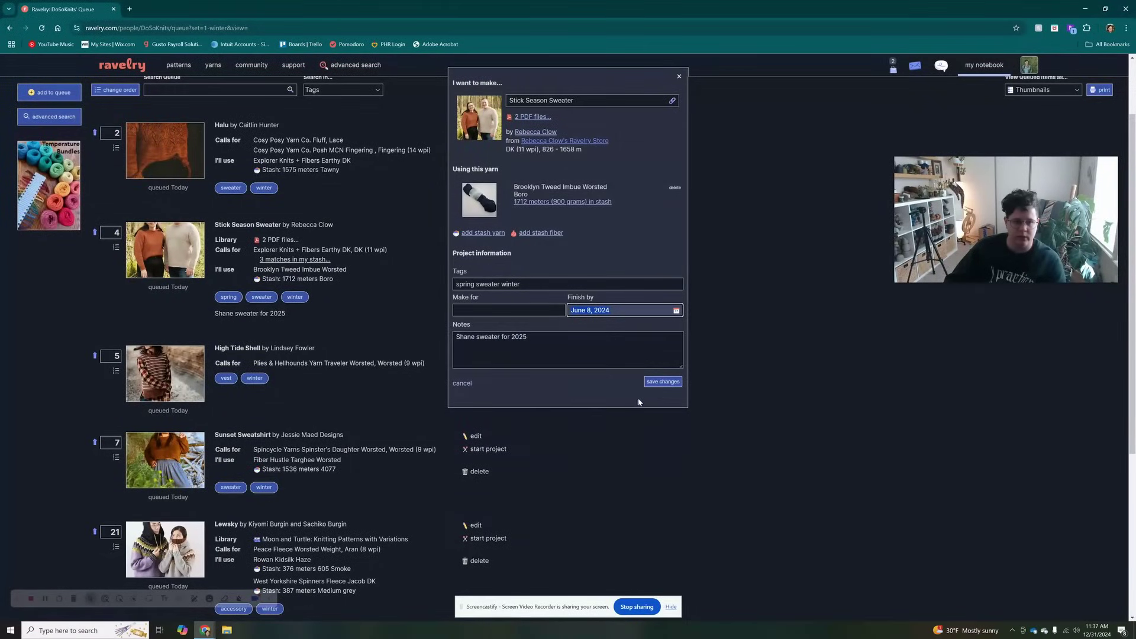
click(664, 381)
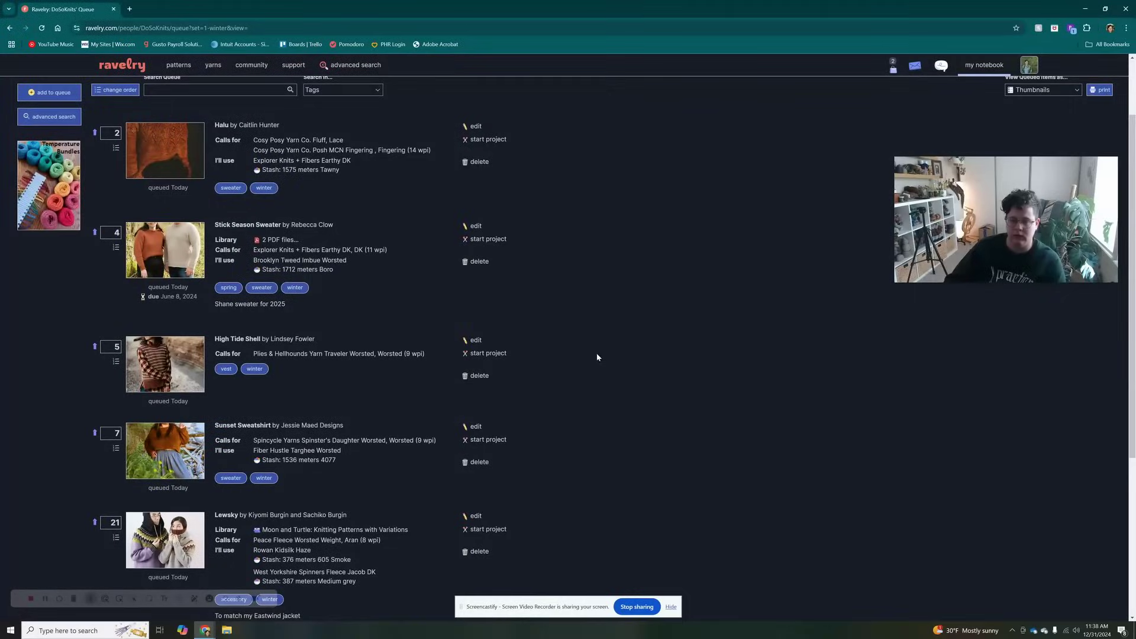
Step: Check the queue entries that have deadlines and return to the winter set
scroll(596, 353, up, 2)
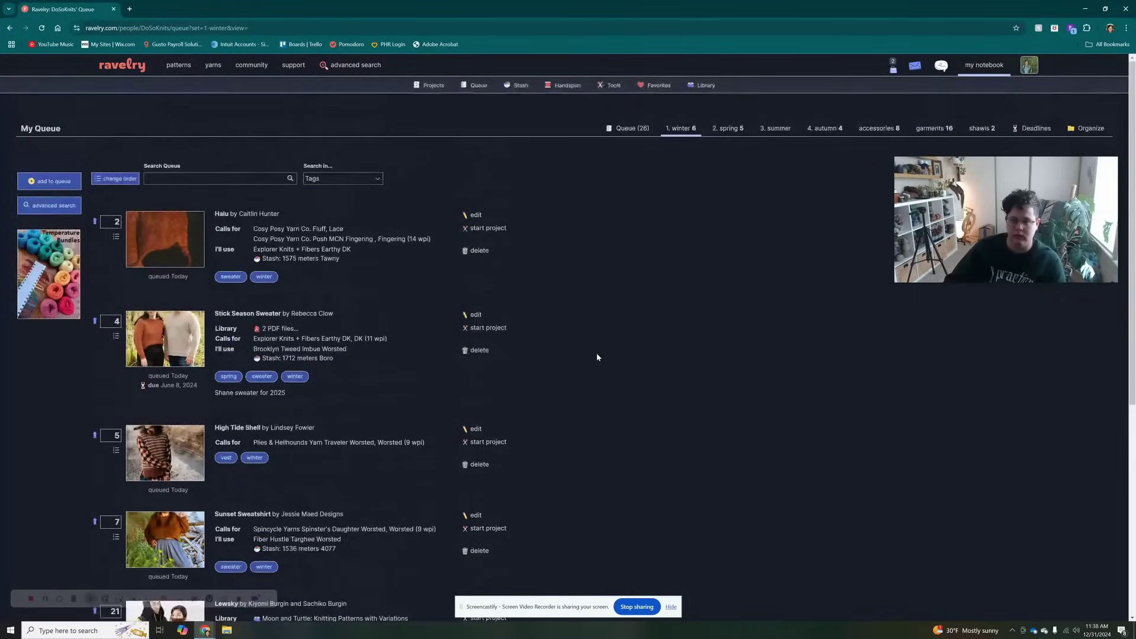
click(1034, 128)
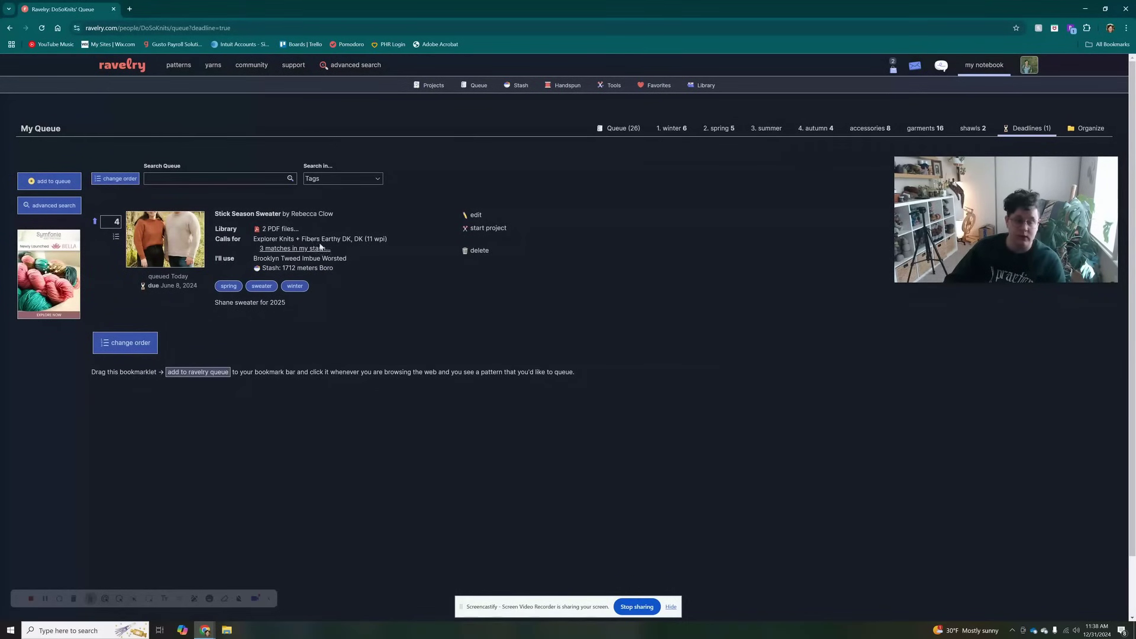
click(669, 129)
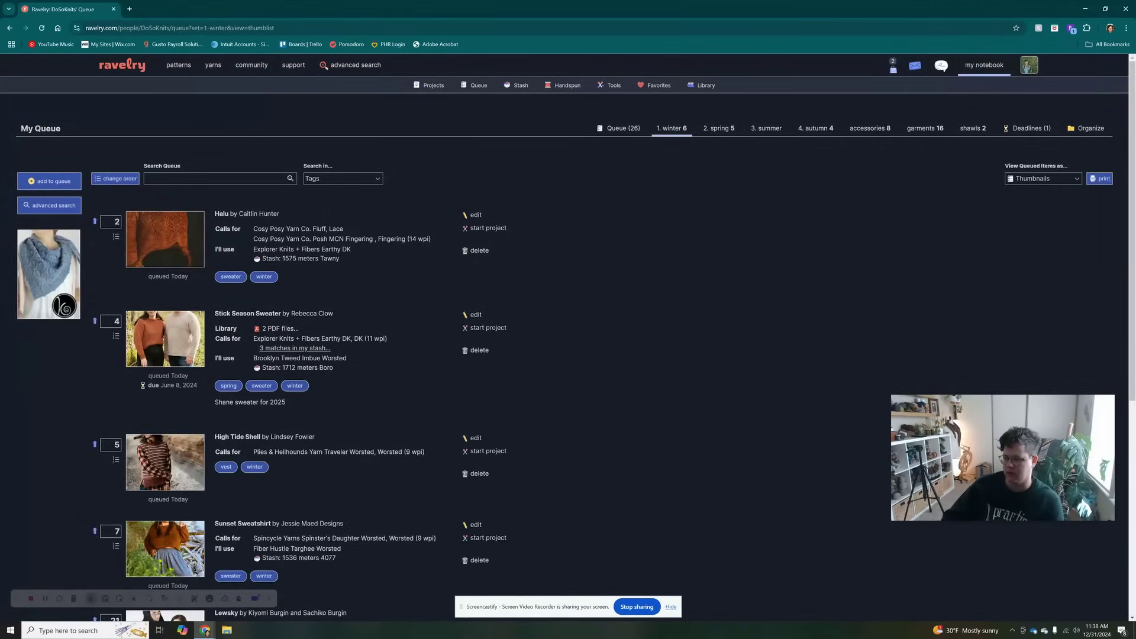
Step: Review the order and due dates of the winter set's projects and compare them with the deadlines list
scroll(712, 343, down, 1)
scroll(713, 343, down, 1)
scroll(713, 343, up, 2)
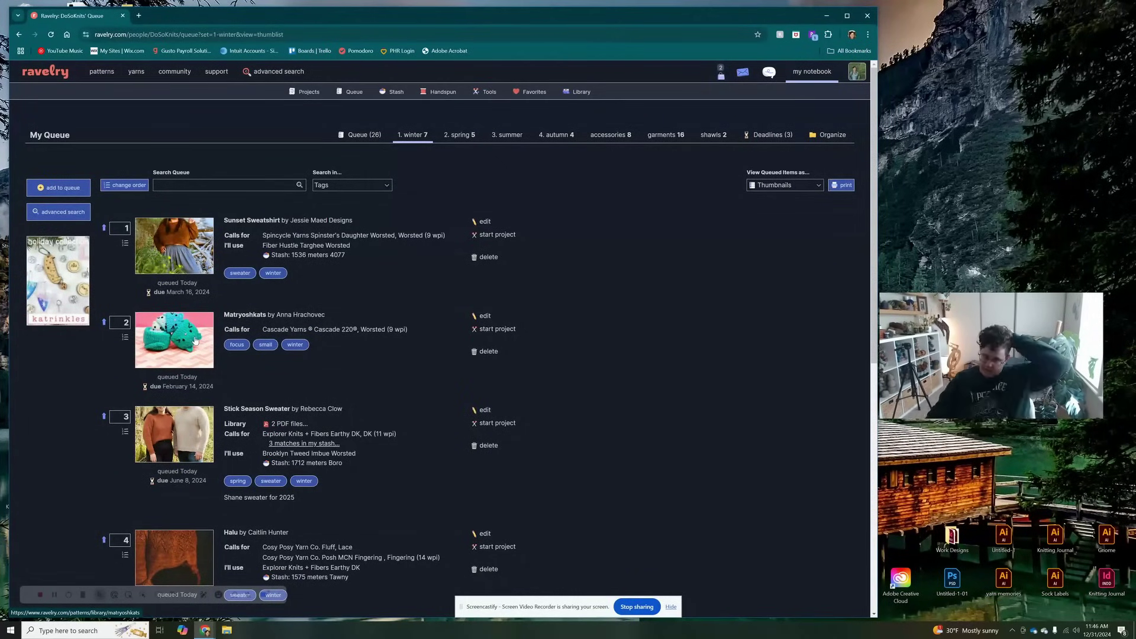
scroll(196, 340, down, 2)
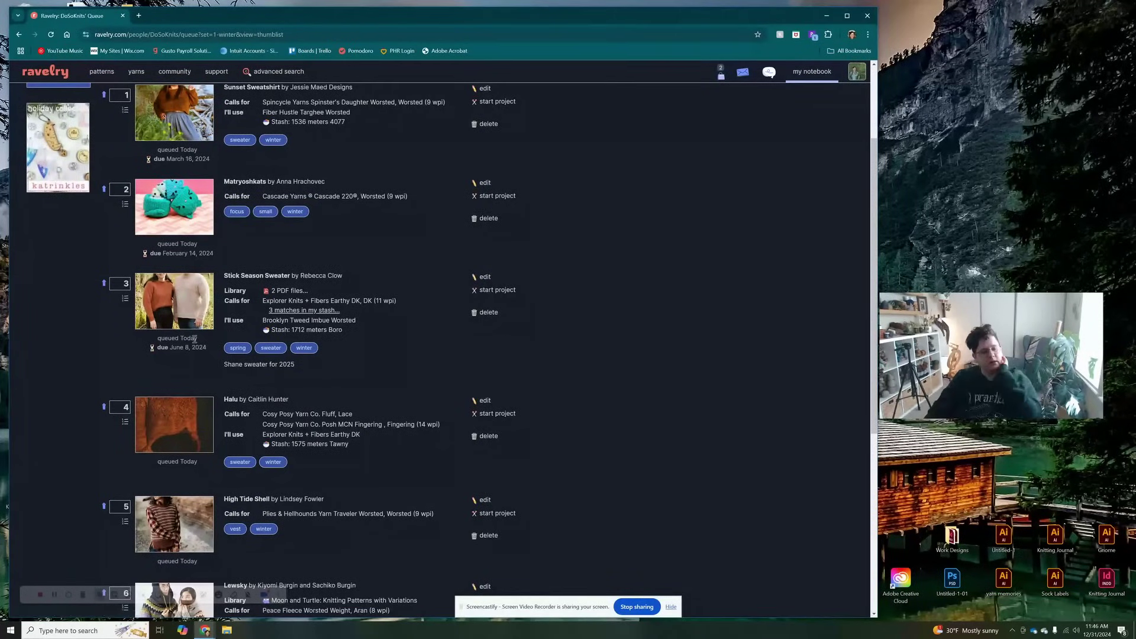
scroll(194, 338, up, 2)
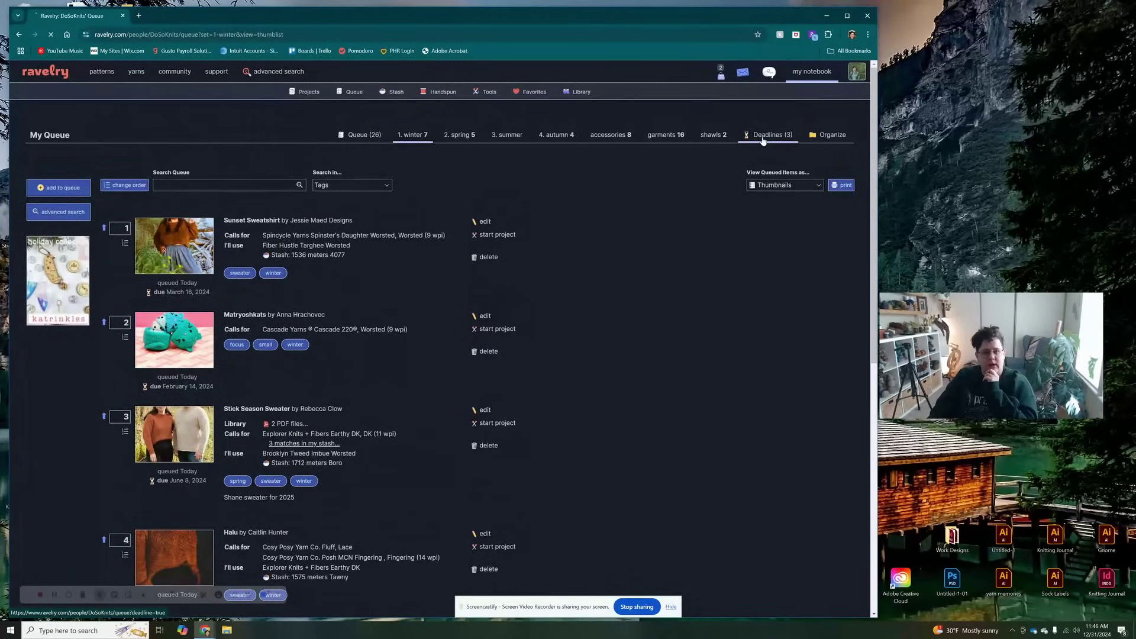
click(764, 138)
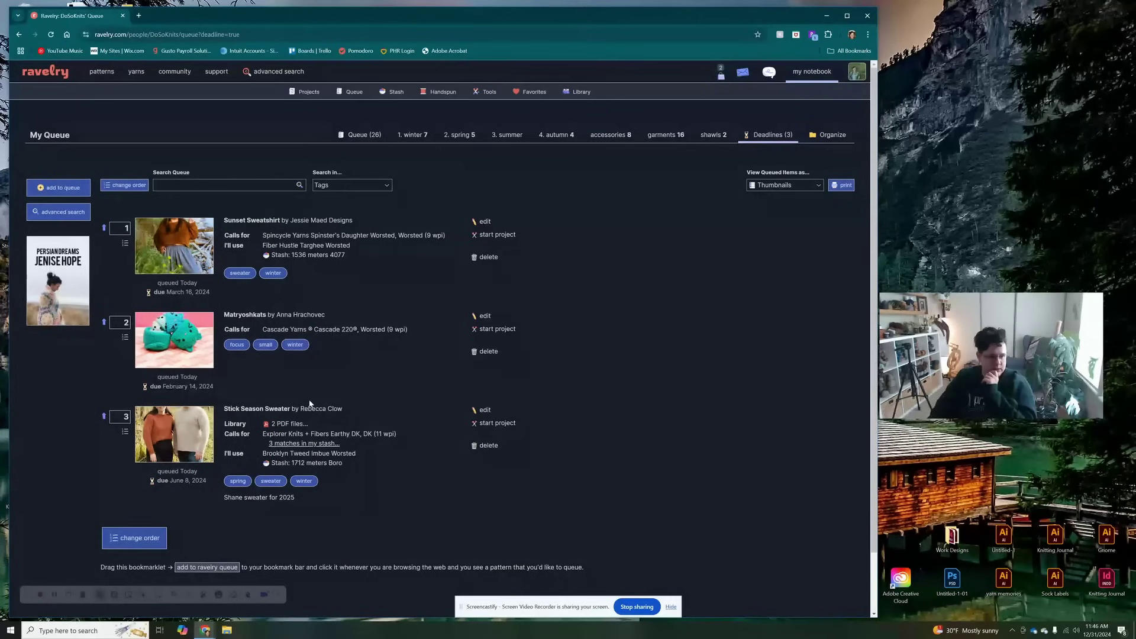
click(428, 137)
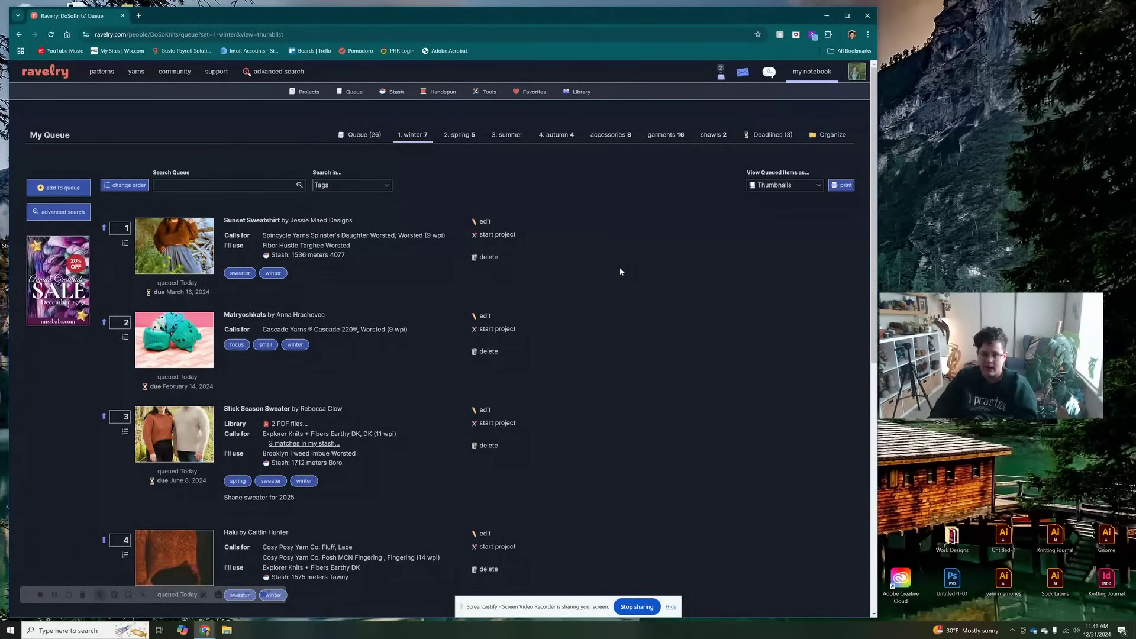
scroll(620, 270, down, 4)
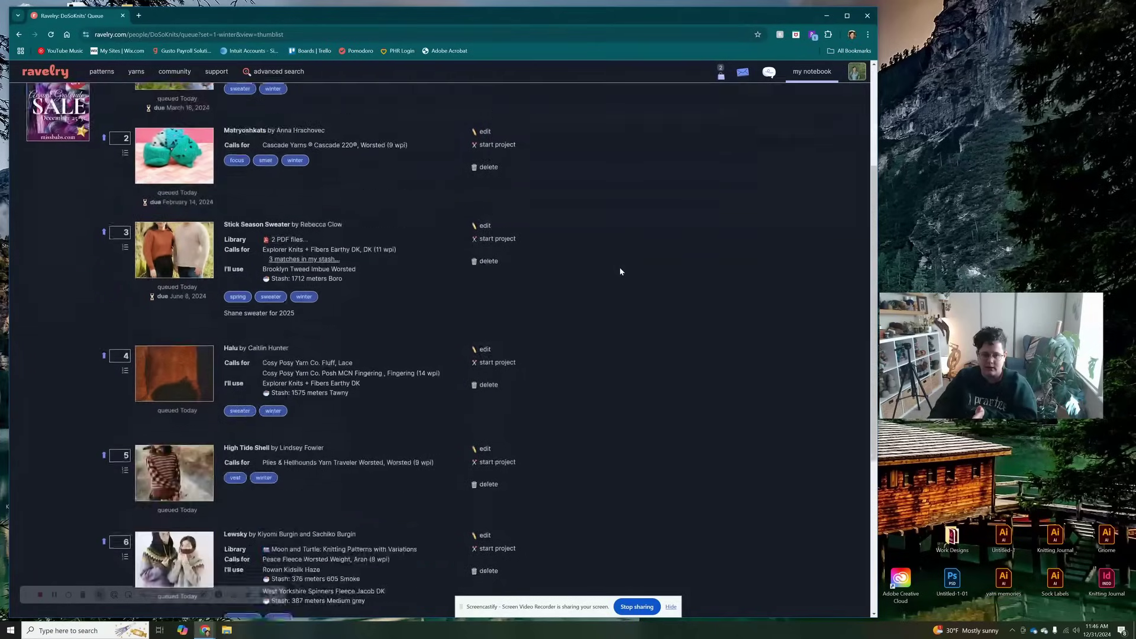